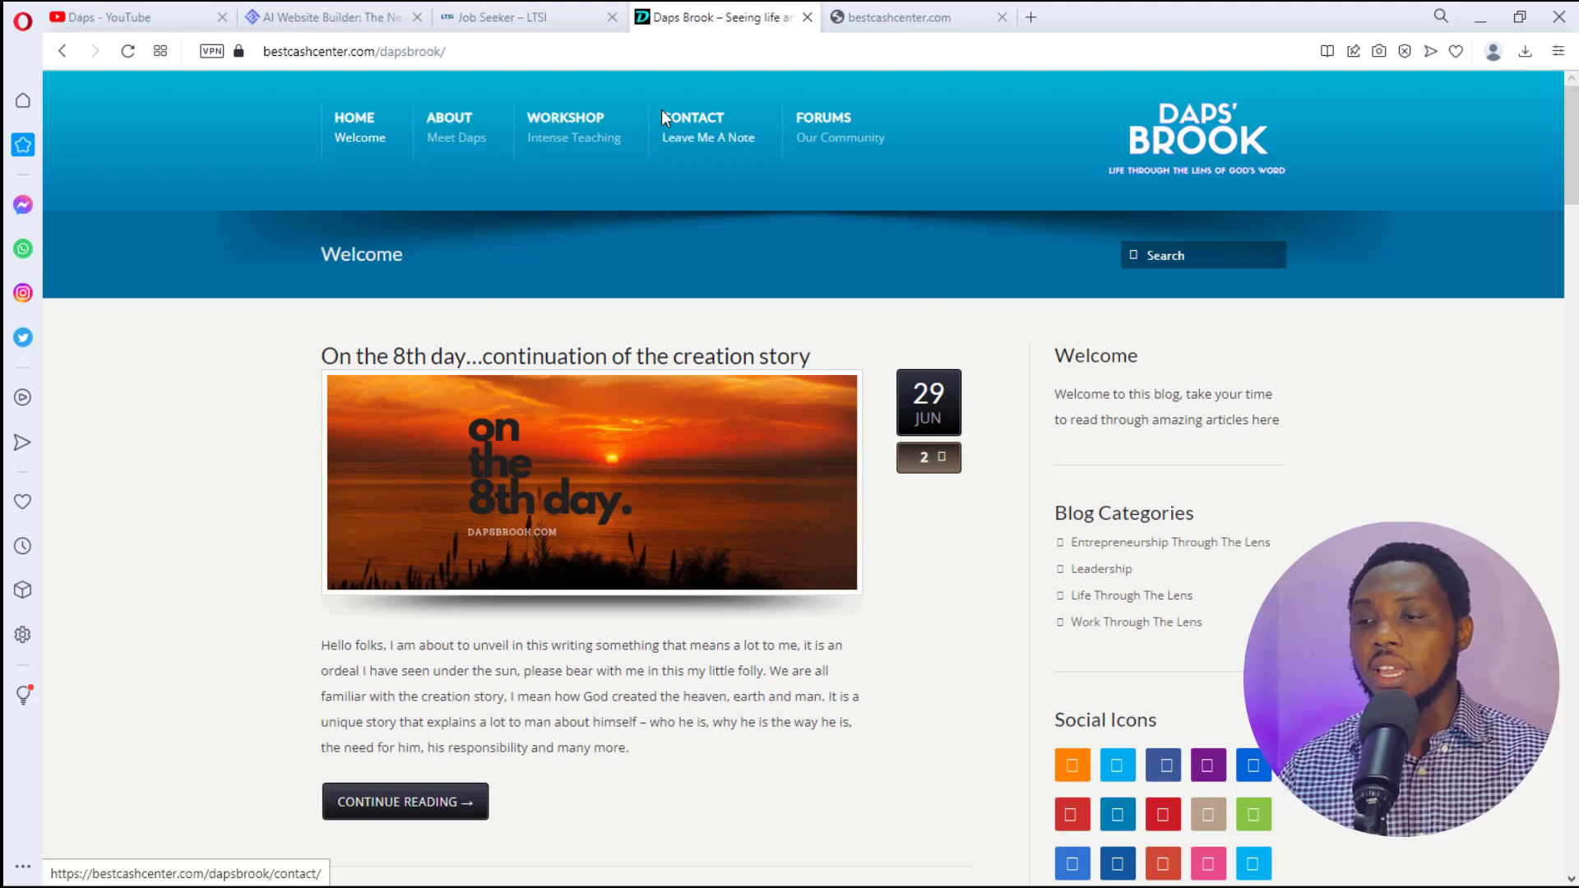
Step: Examine the Daps Brook blog's home page and the default WordPress site at bestcashcenter.com
scroll(658, 423, down, 10)
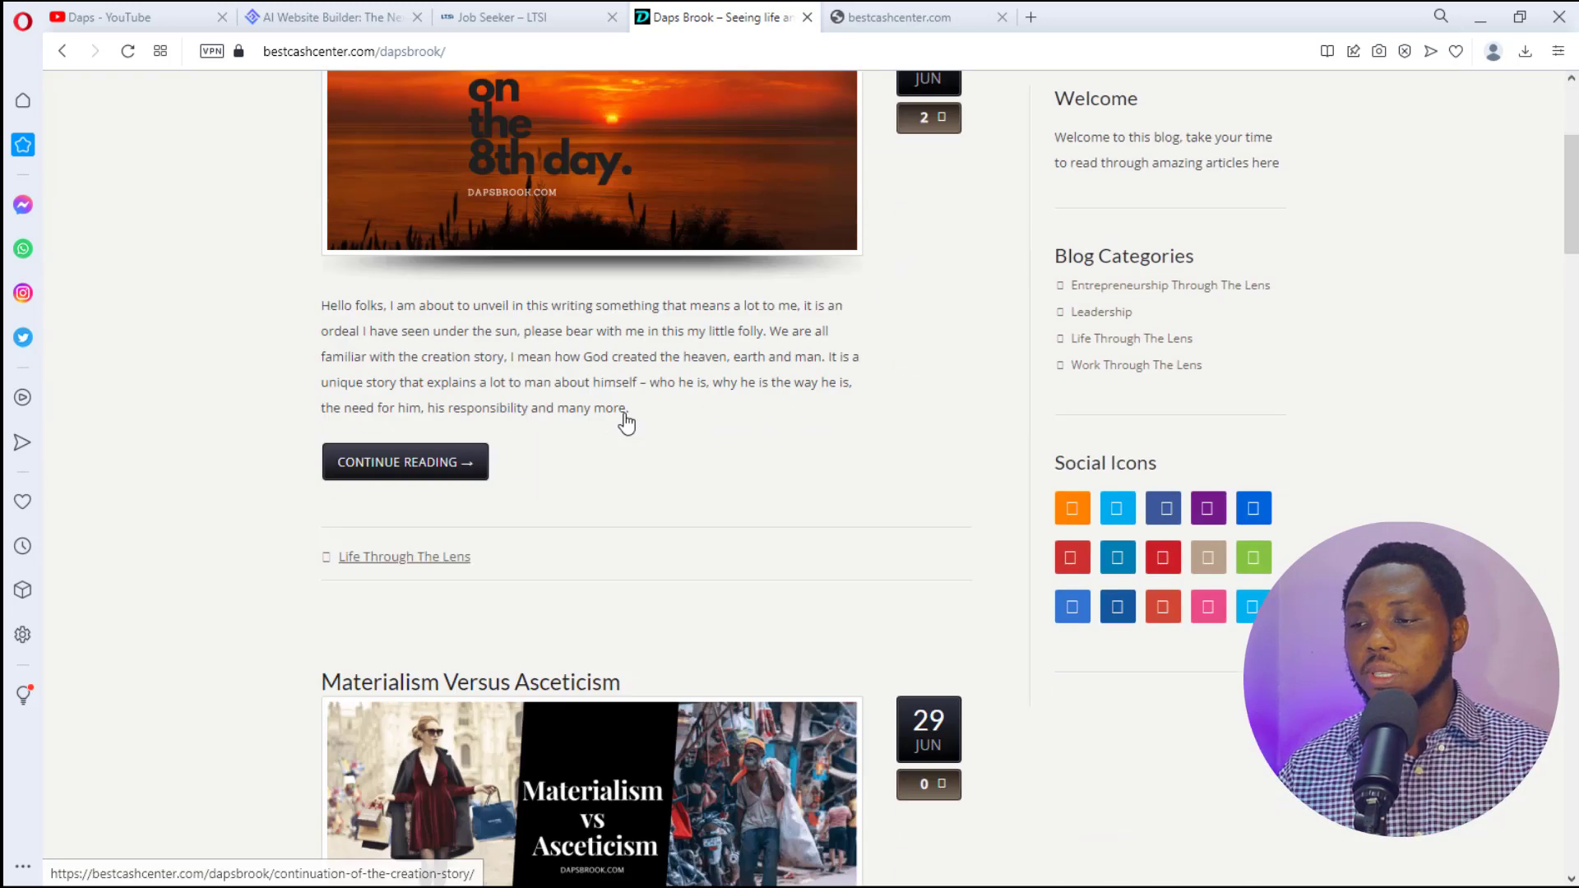
scroll(626, 413, up, 10)
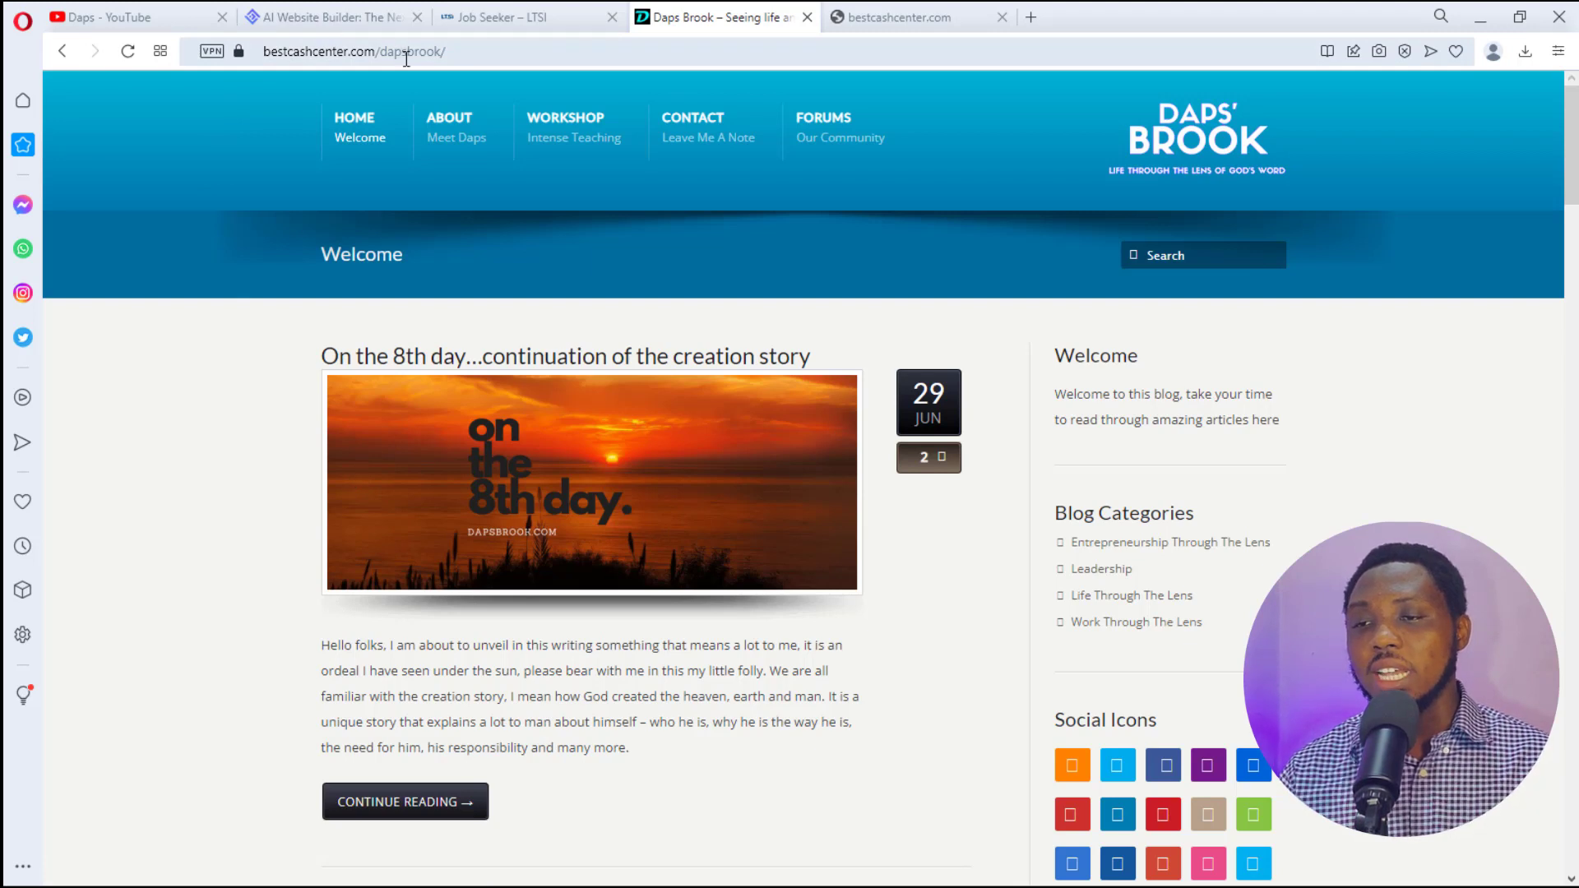
click(897, 14)
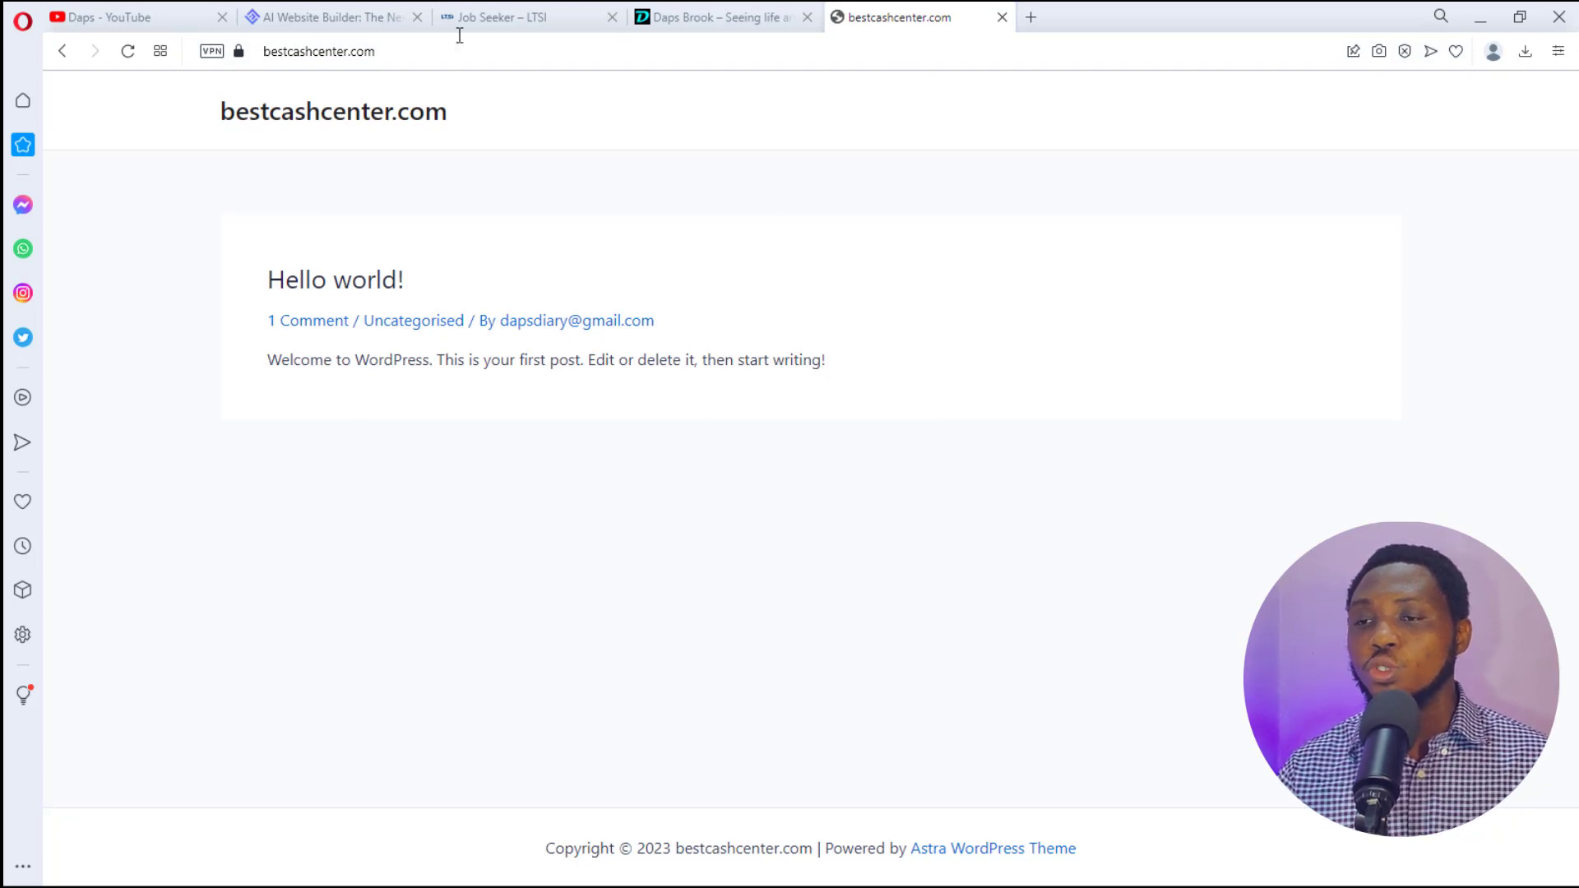
click(670, 19)
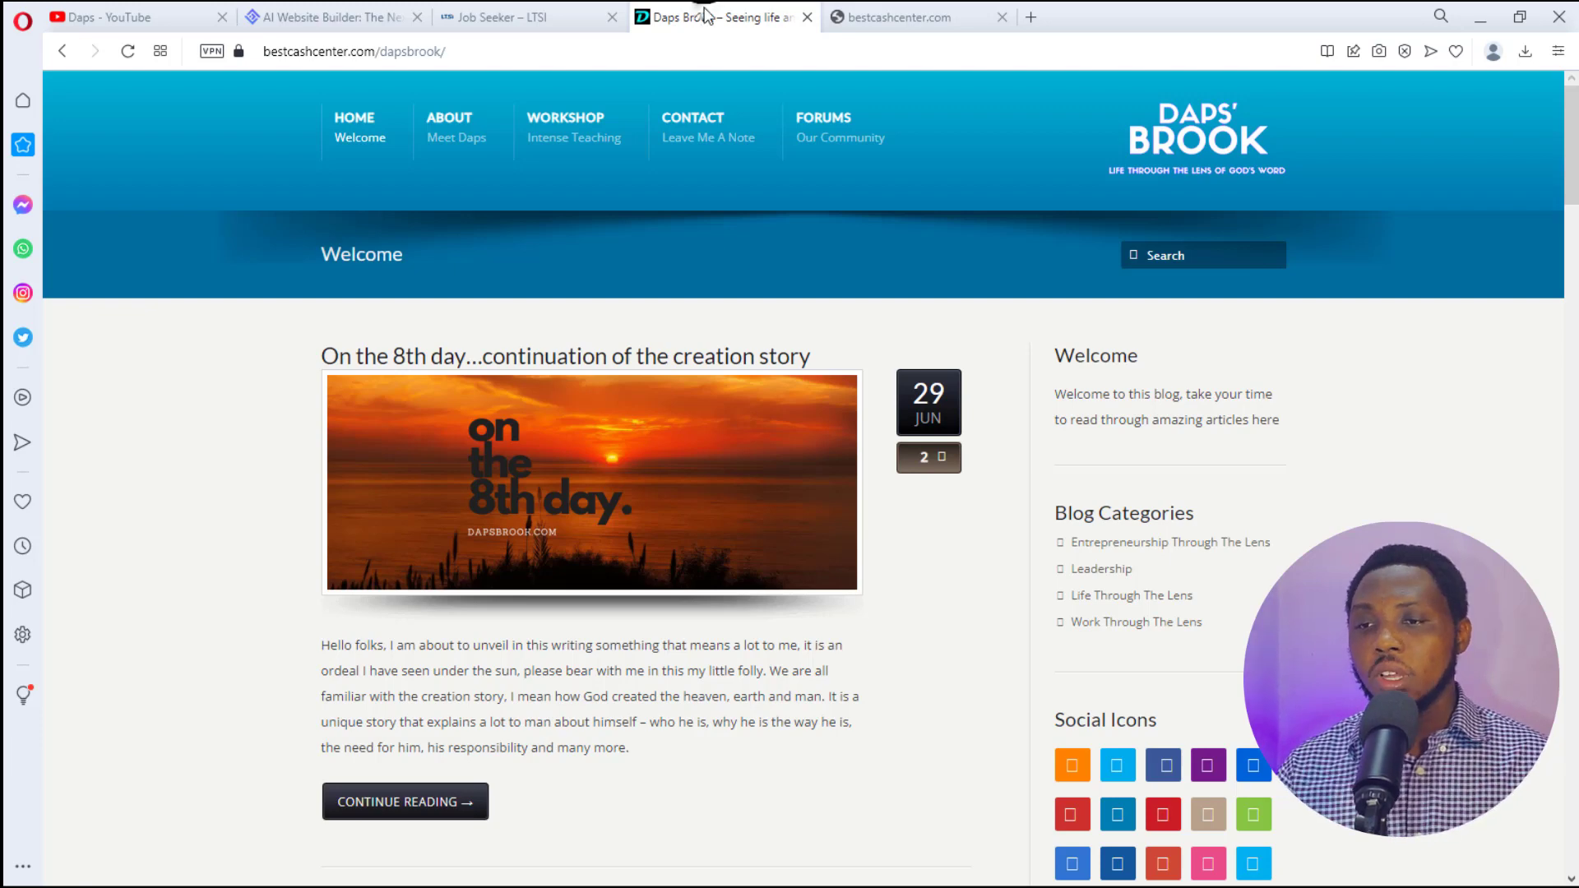
Step: Start the free 10Web AI website builder setup, answer 11-20 websites managed, and choose to convert a website to WordPress with AI
click(323, 22)
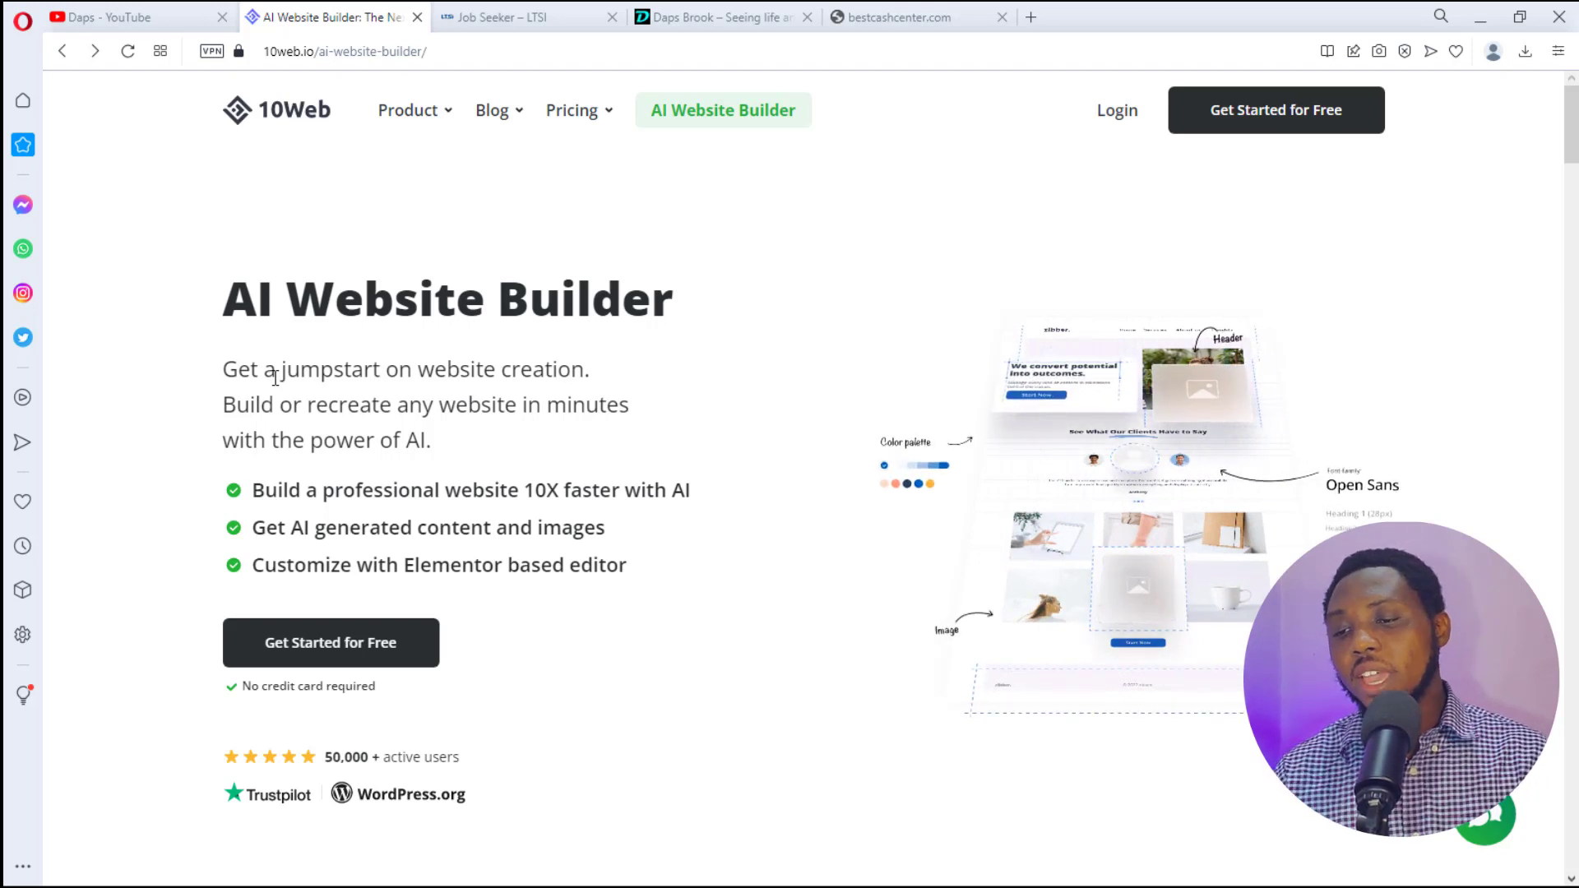
click(307, 657)
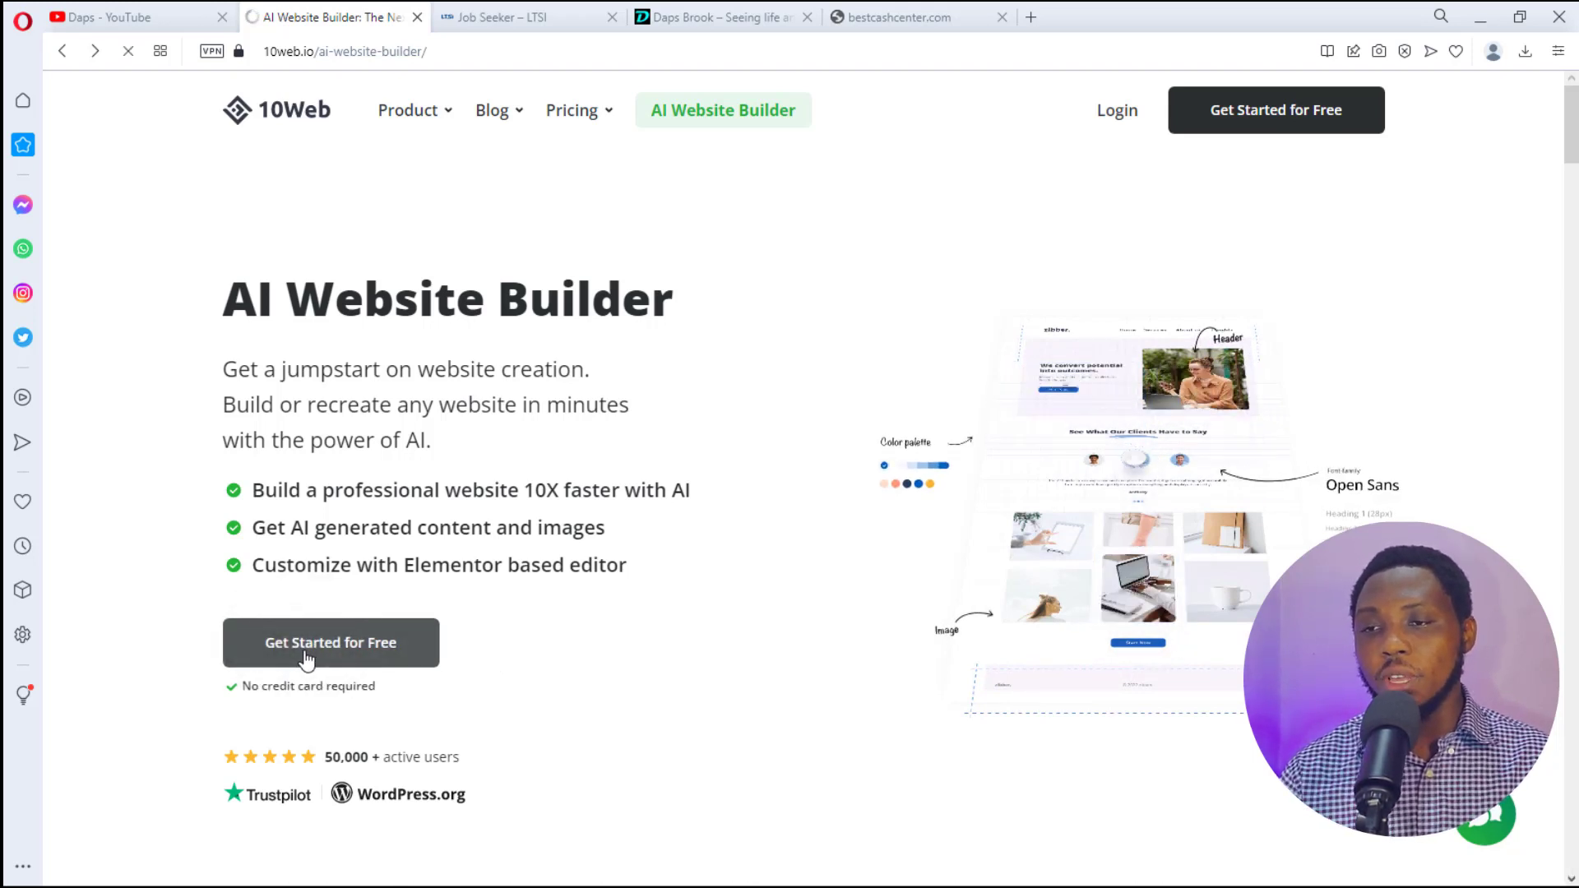
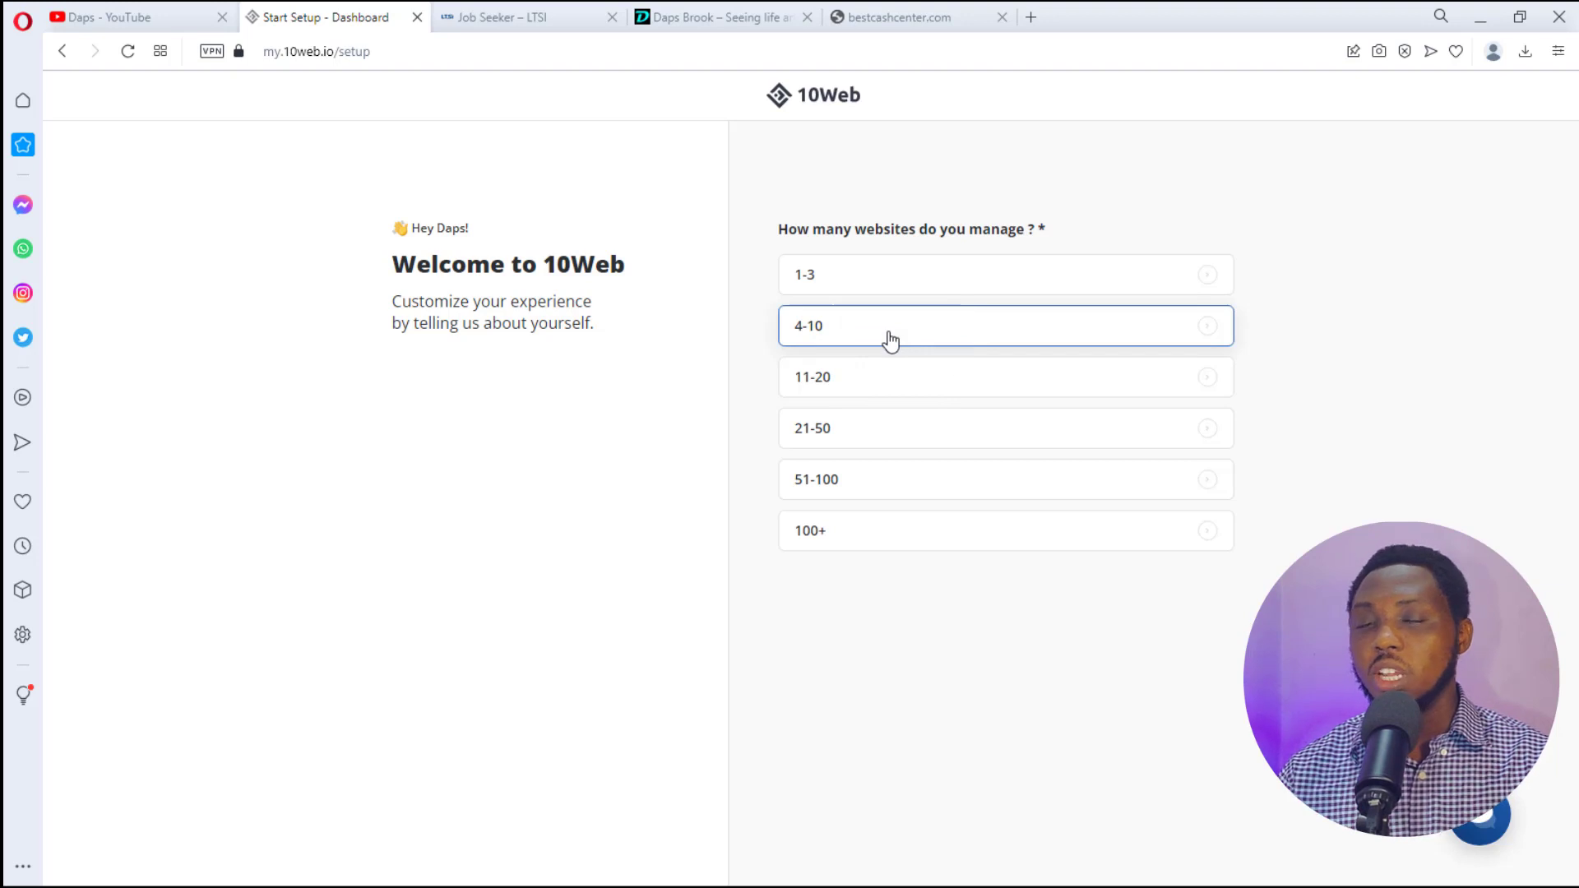
click(885, 378)
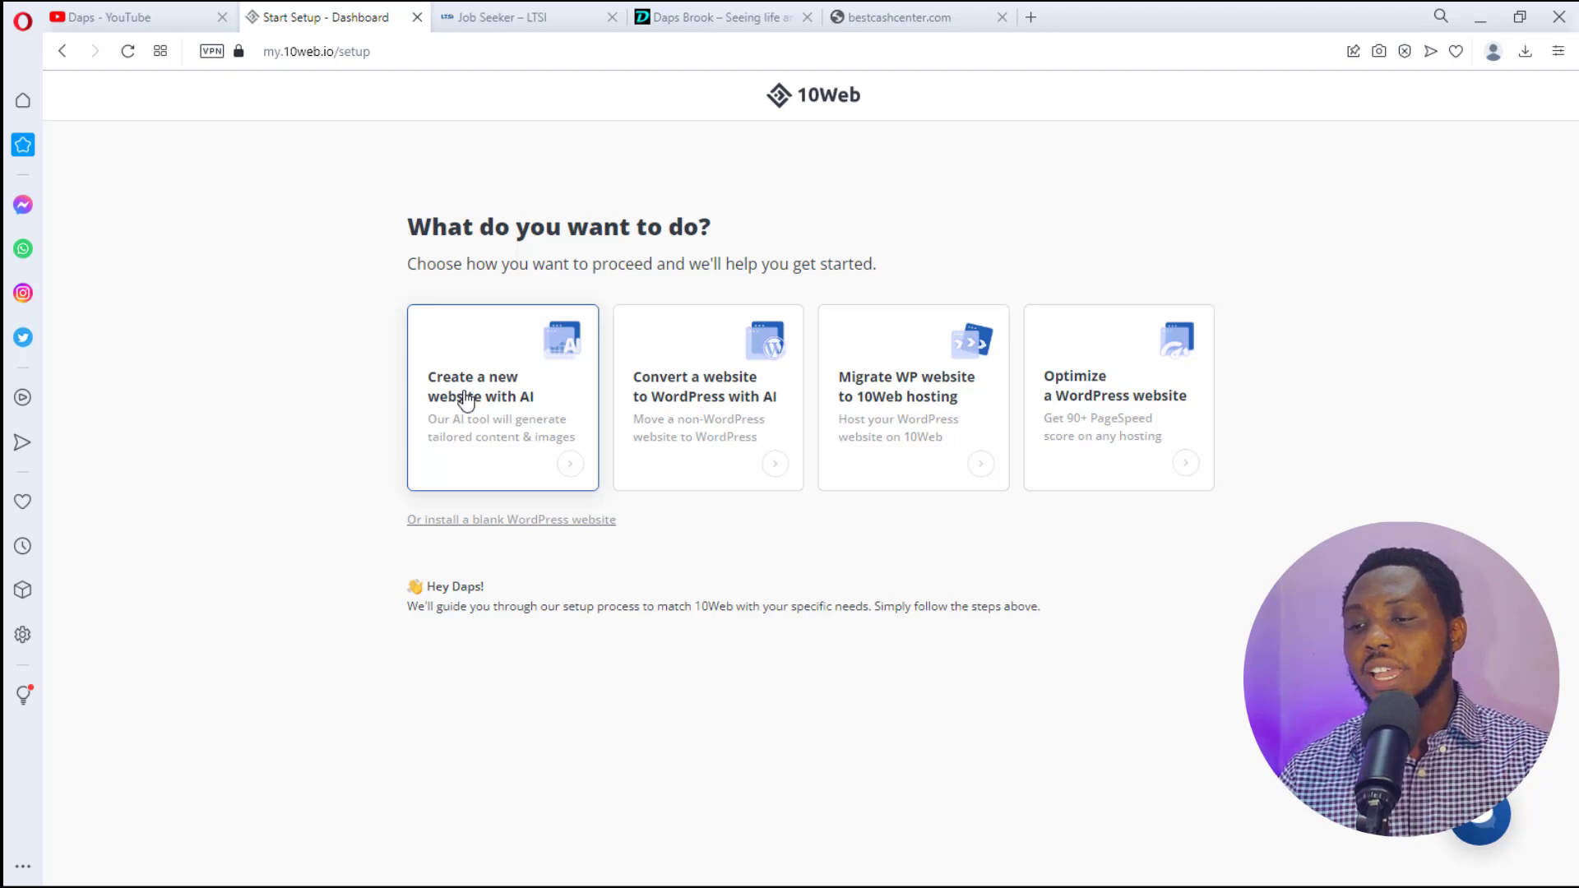
click(715, 395)
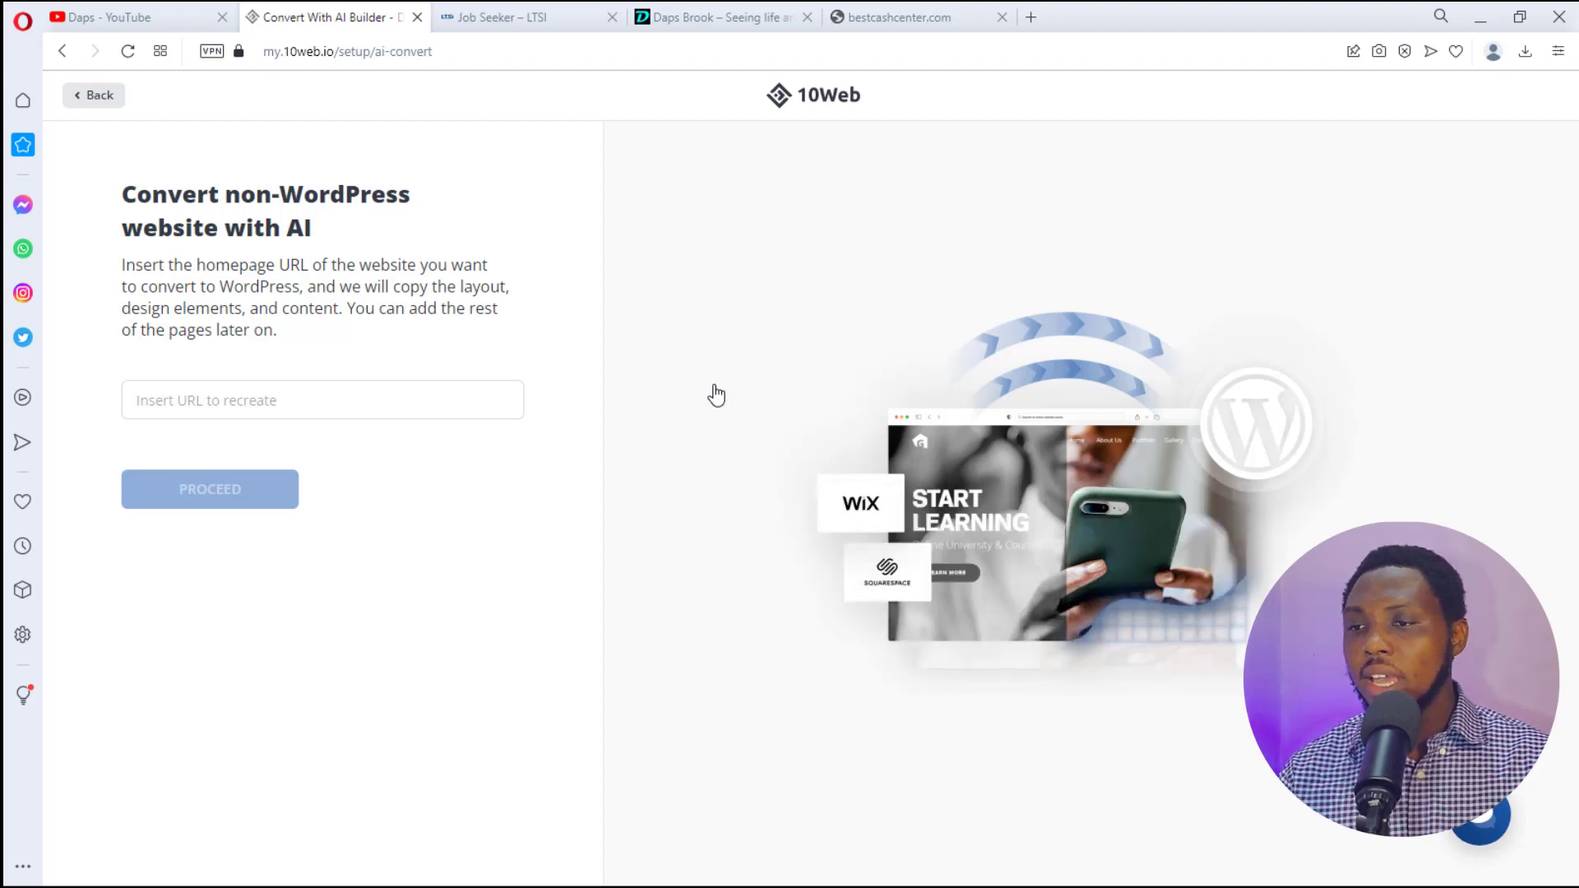
click(717, 17)
click(534, 51)
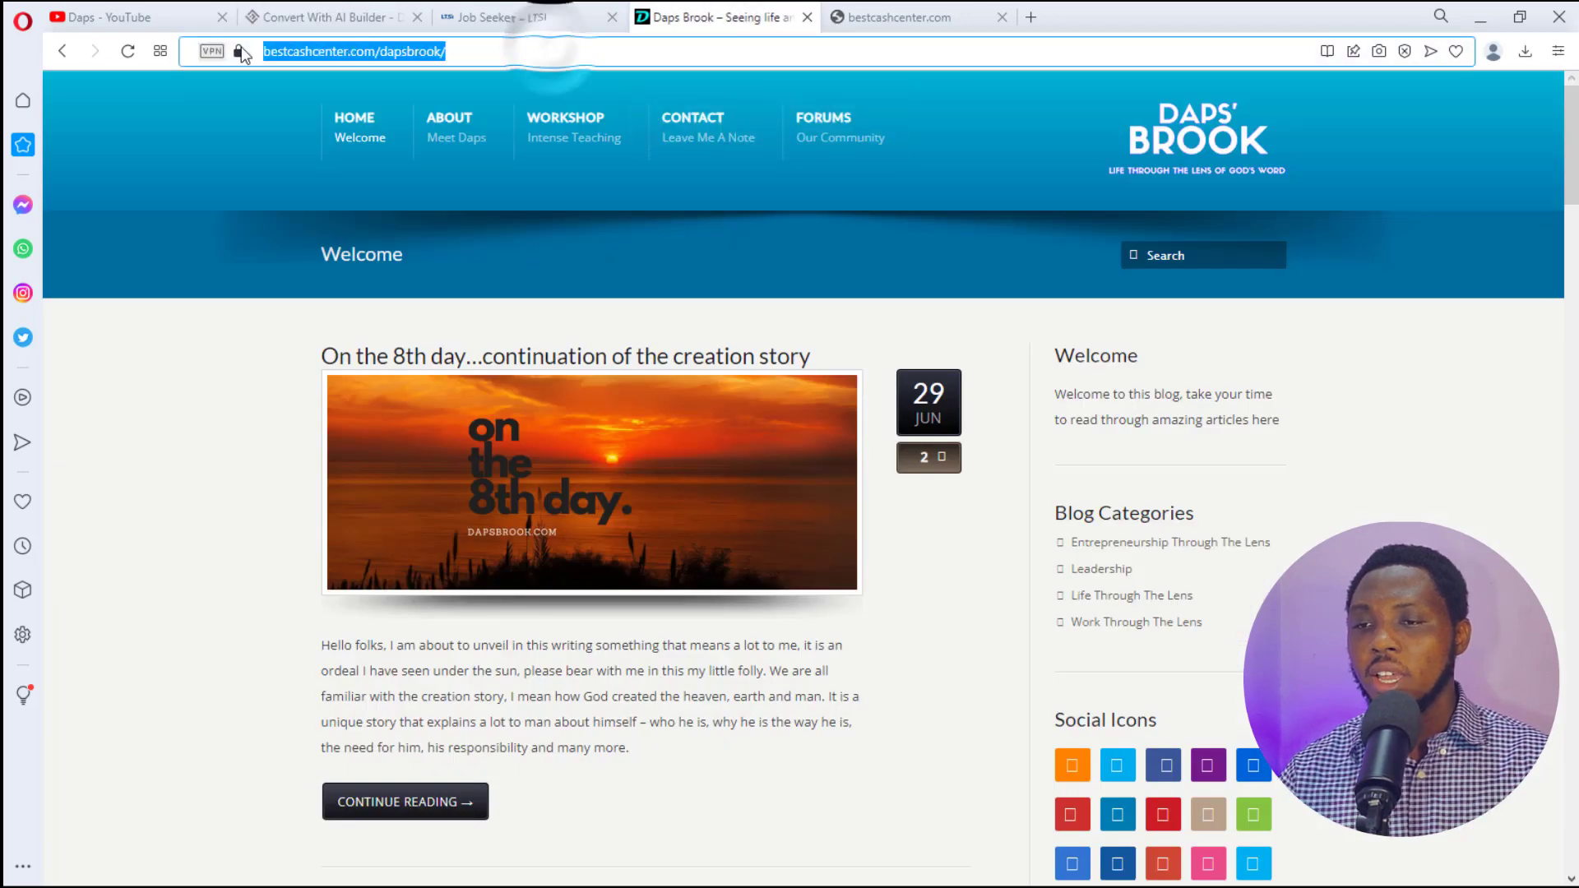
right_click(298, 49)
click(333, 125)
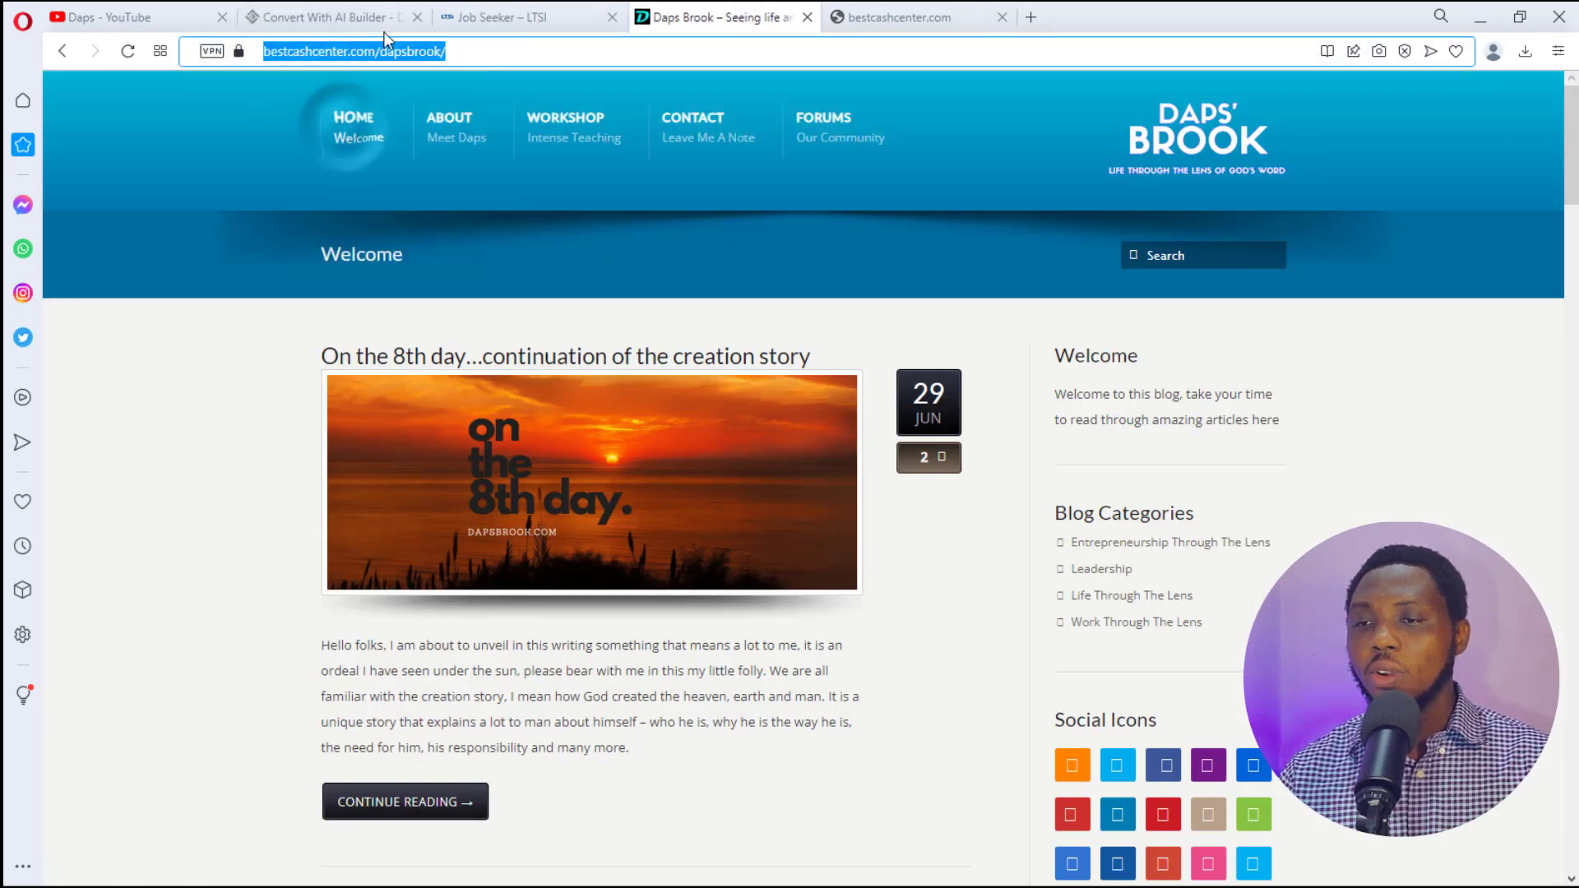
click(336, 10)
click(219, 403)
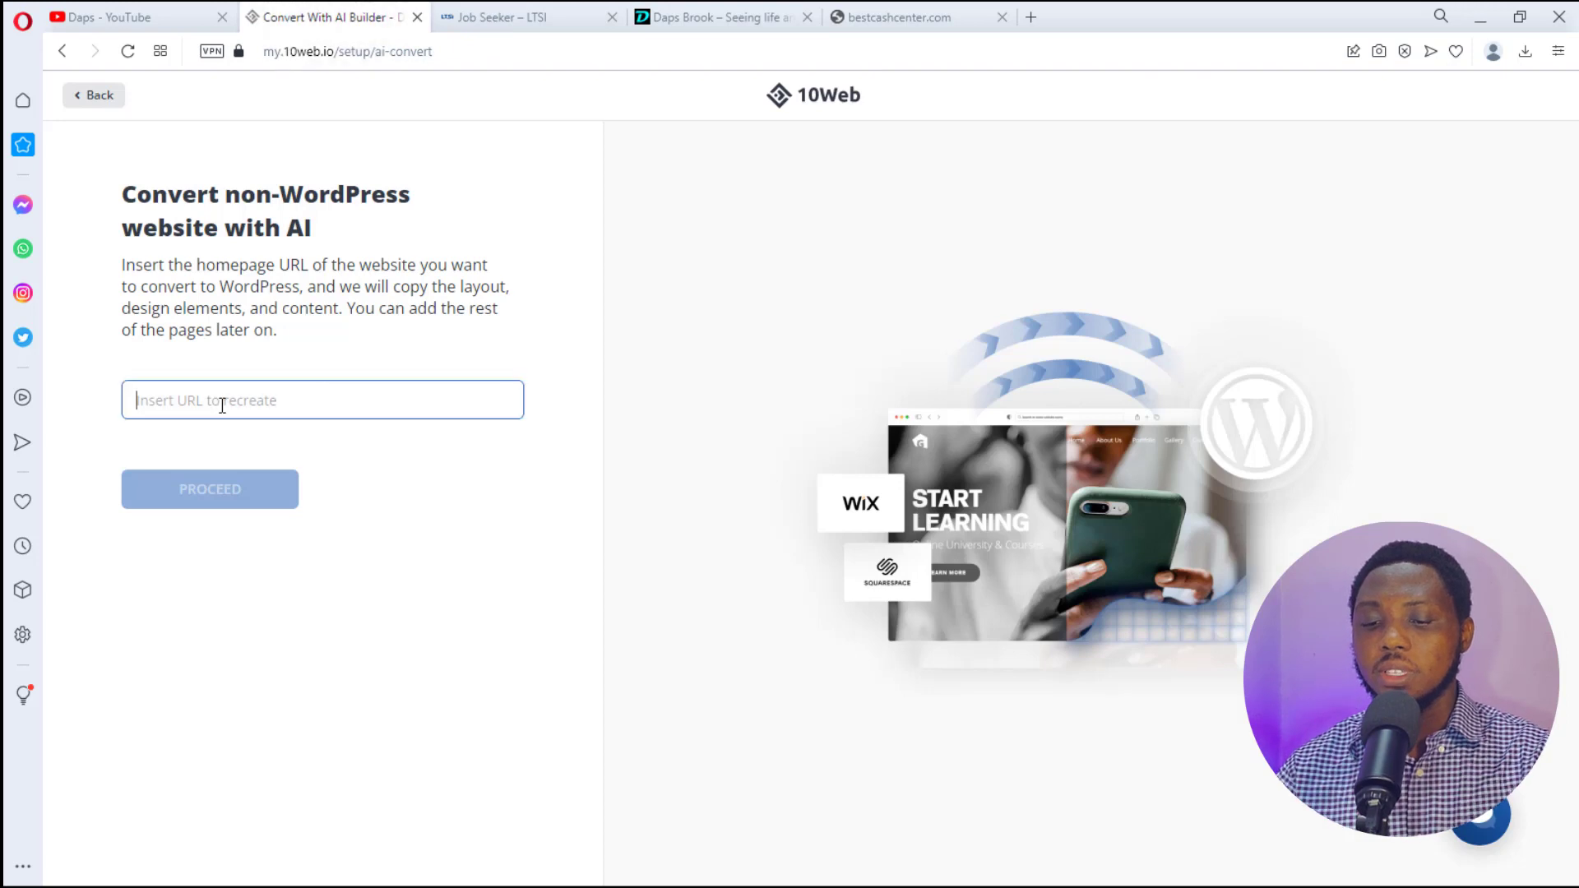
key(ctrl+v)
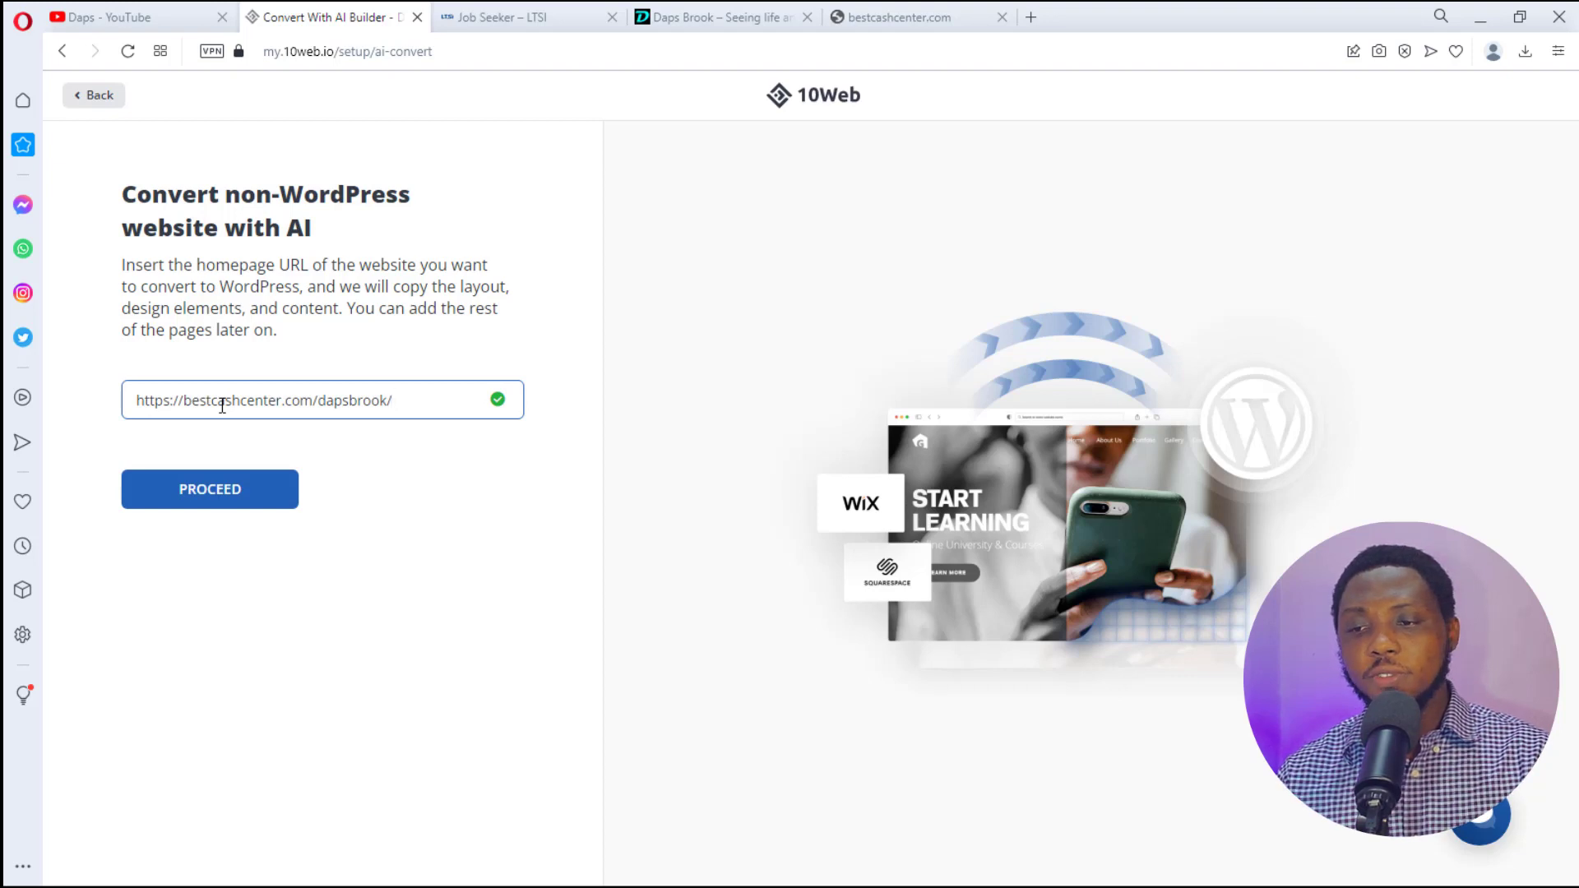
click(235, 493)
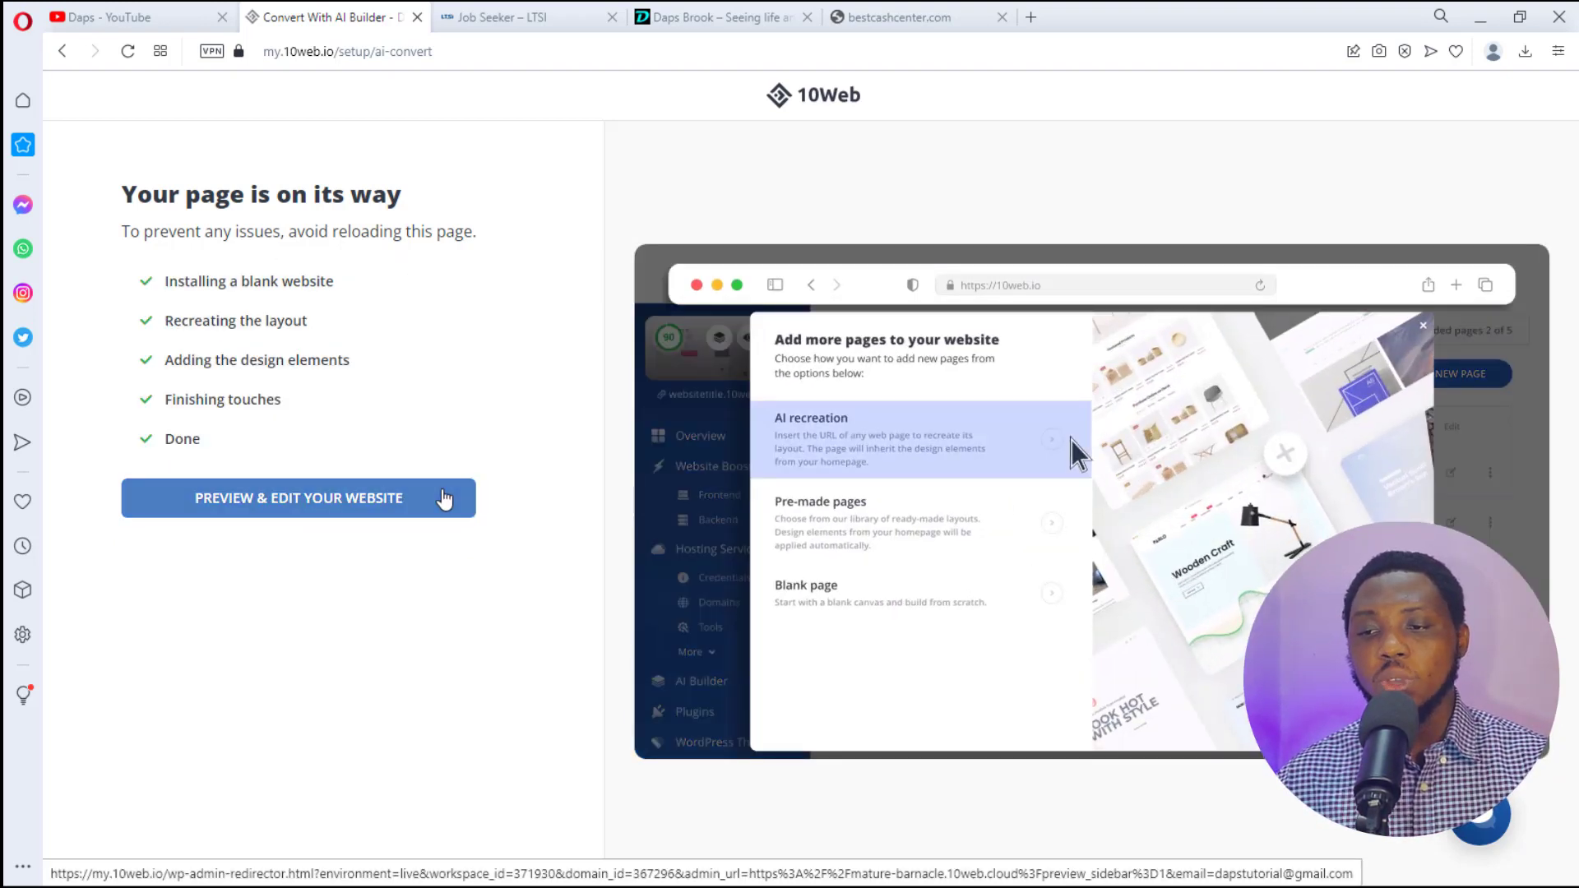
click(275, 498)
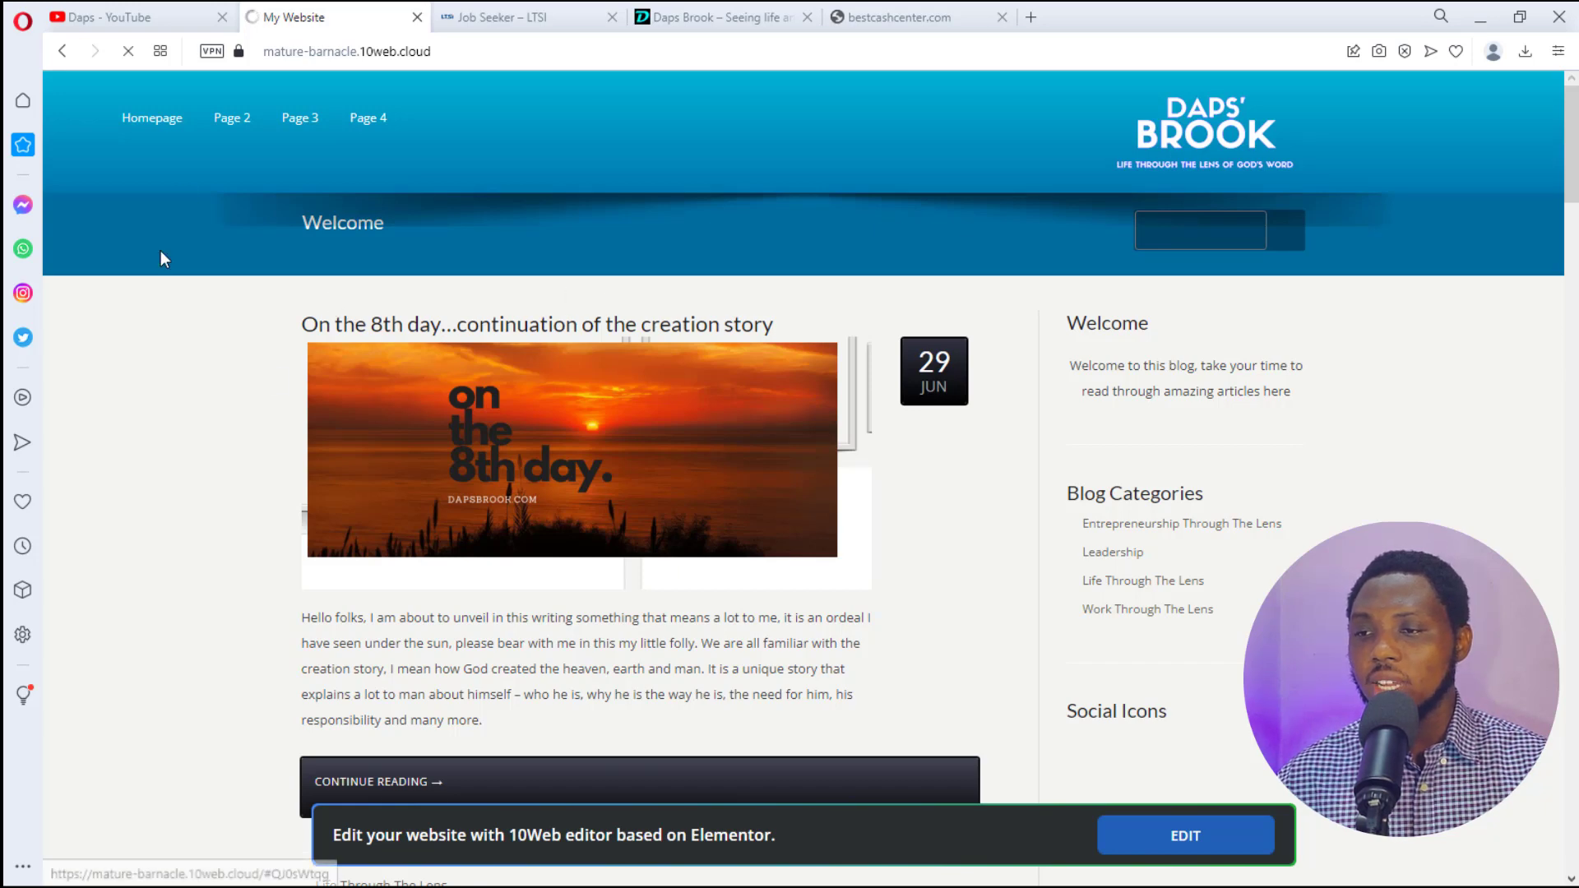
Step: Compare the first post and the sidebar of the recreated website with those of the original Daps Brook blog
click(696, 15)
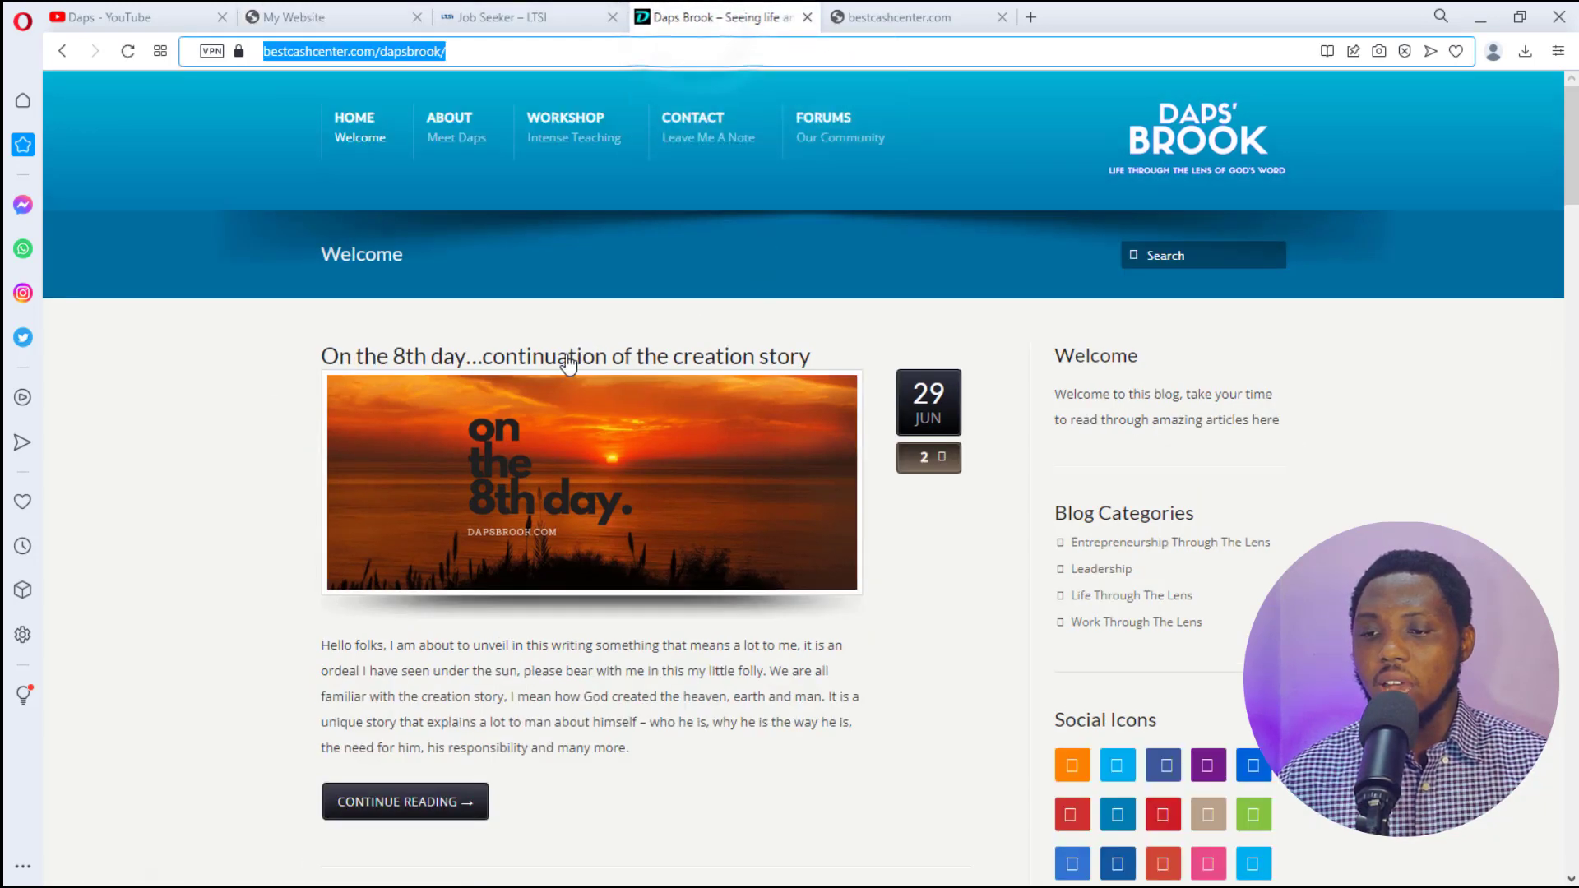
scroll(567, 361, down, 3)
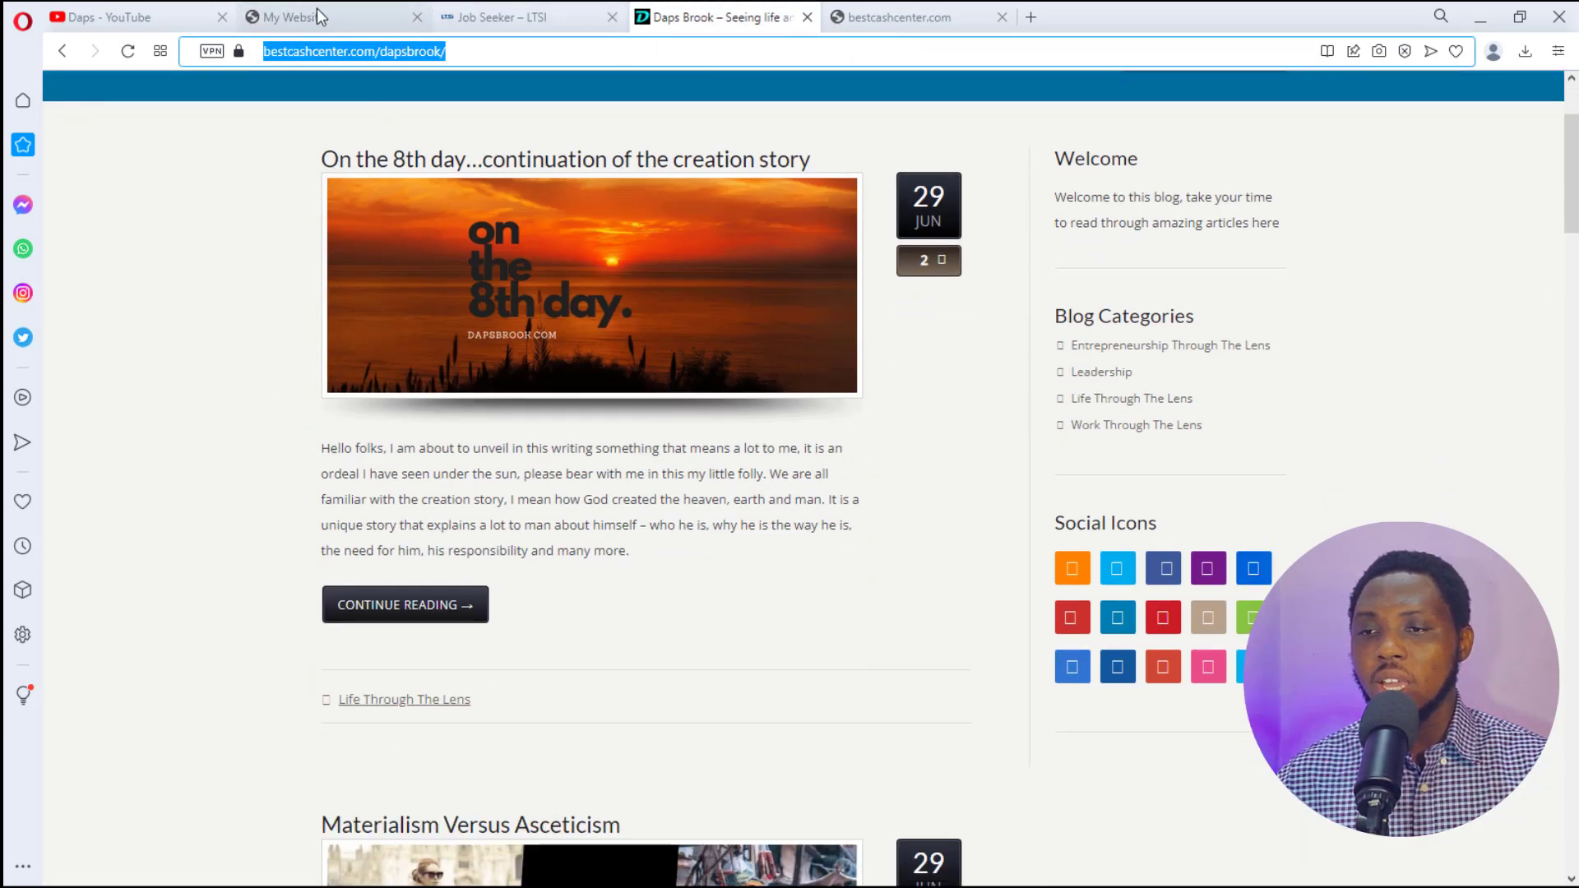
click(319, 17)
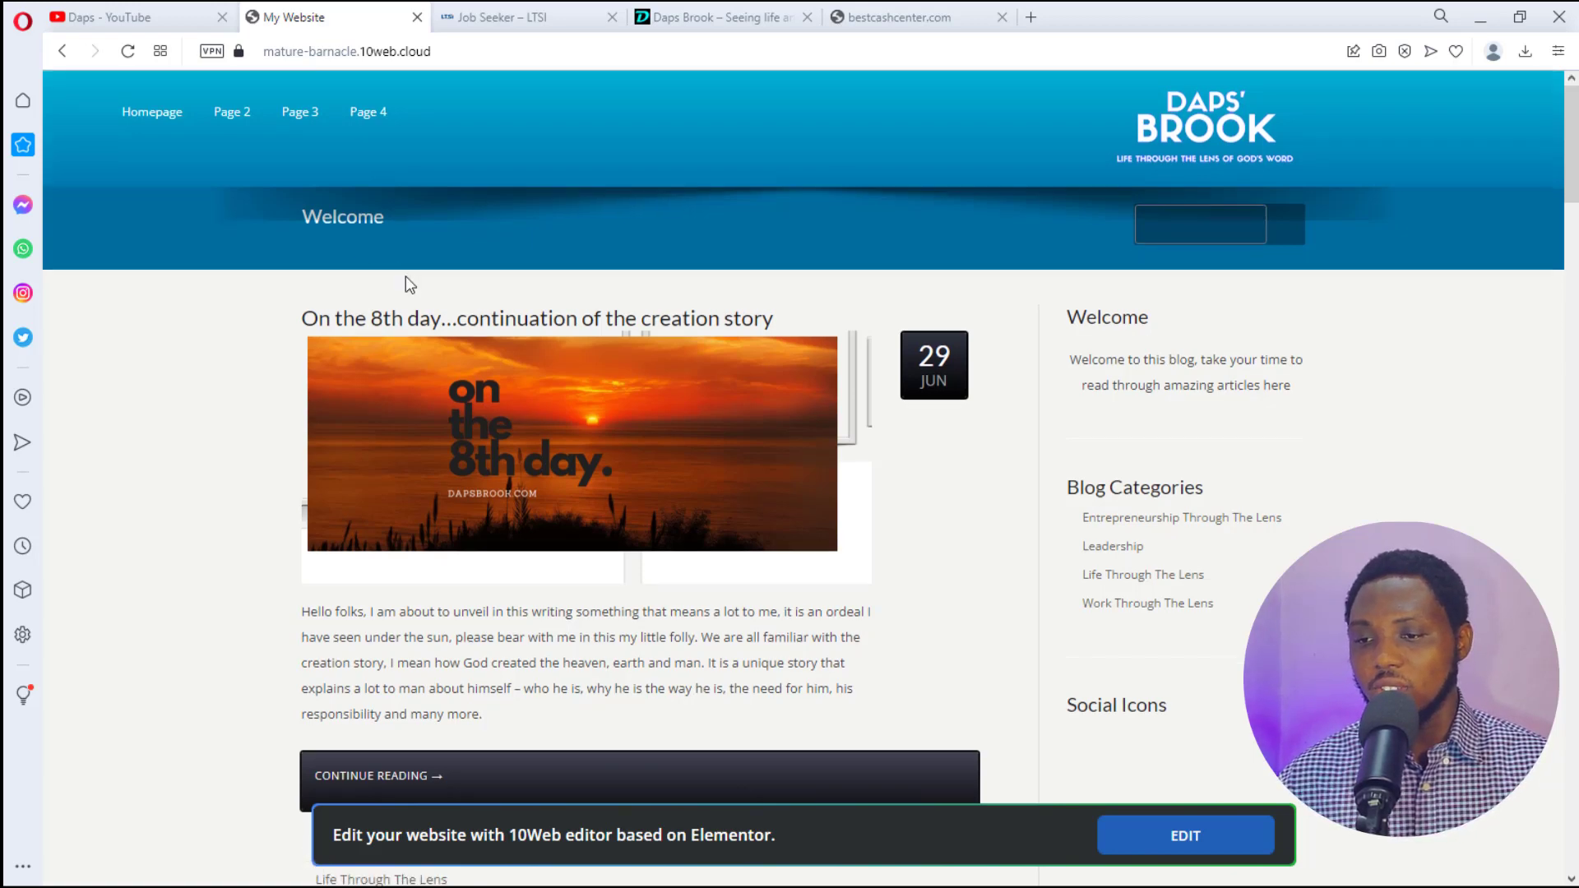
scroll(493, 428, down, 3)
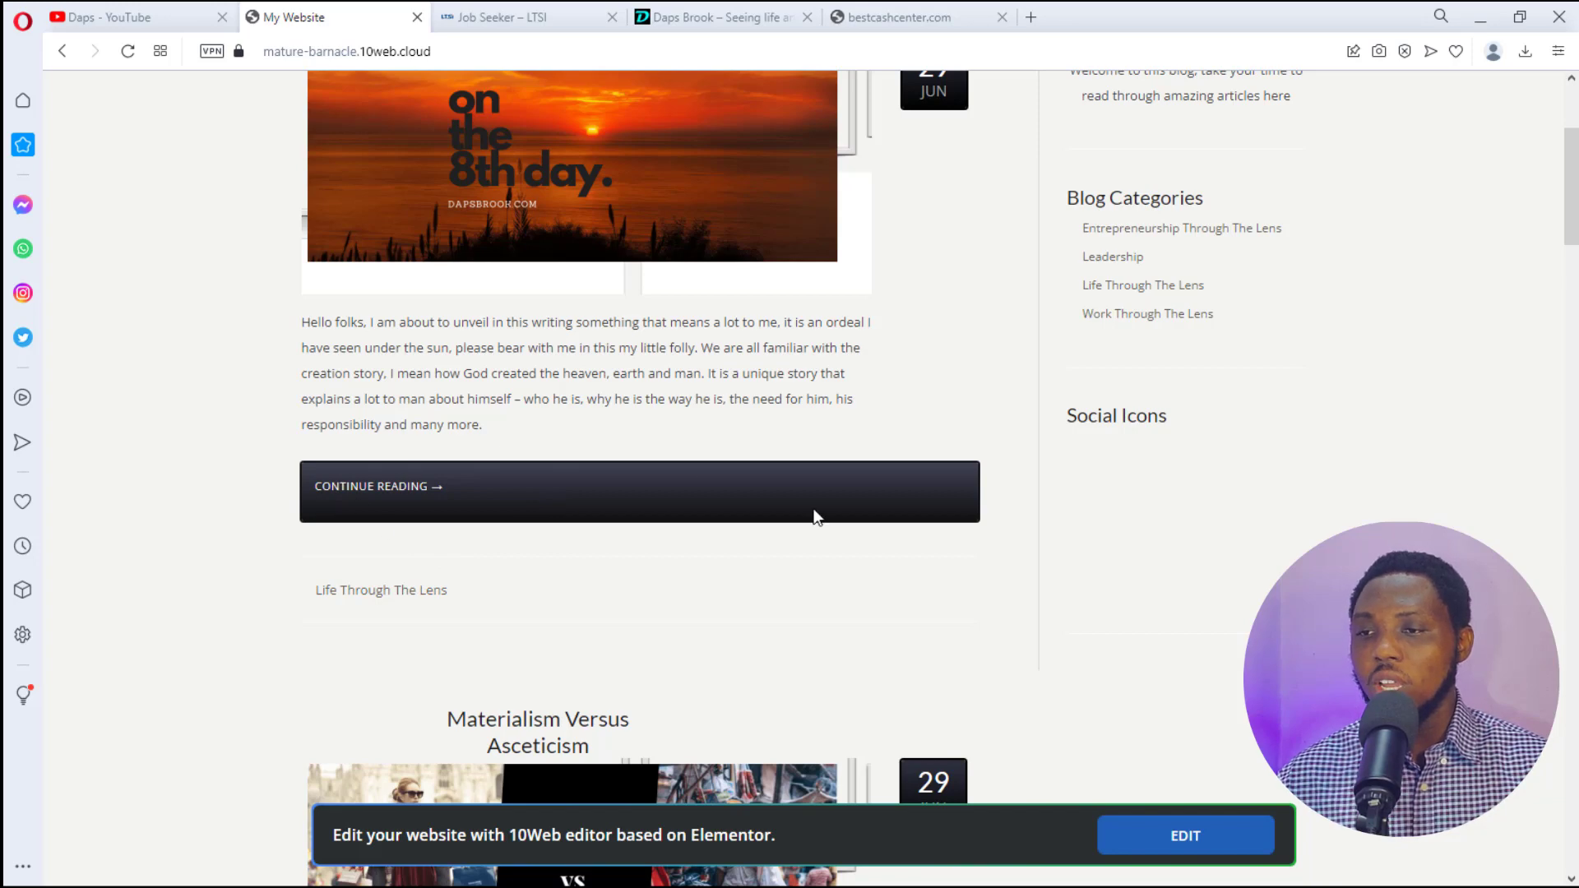
click(701, 17)
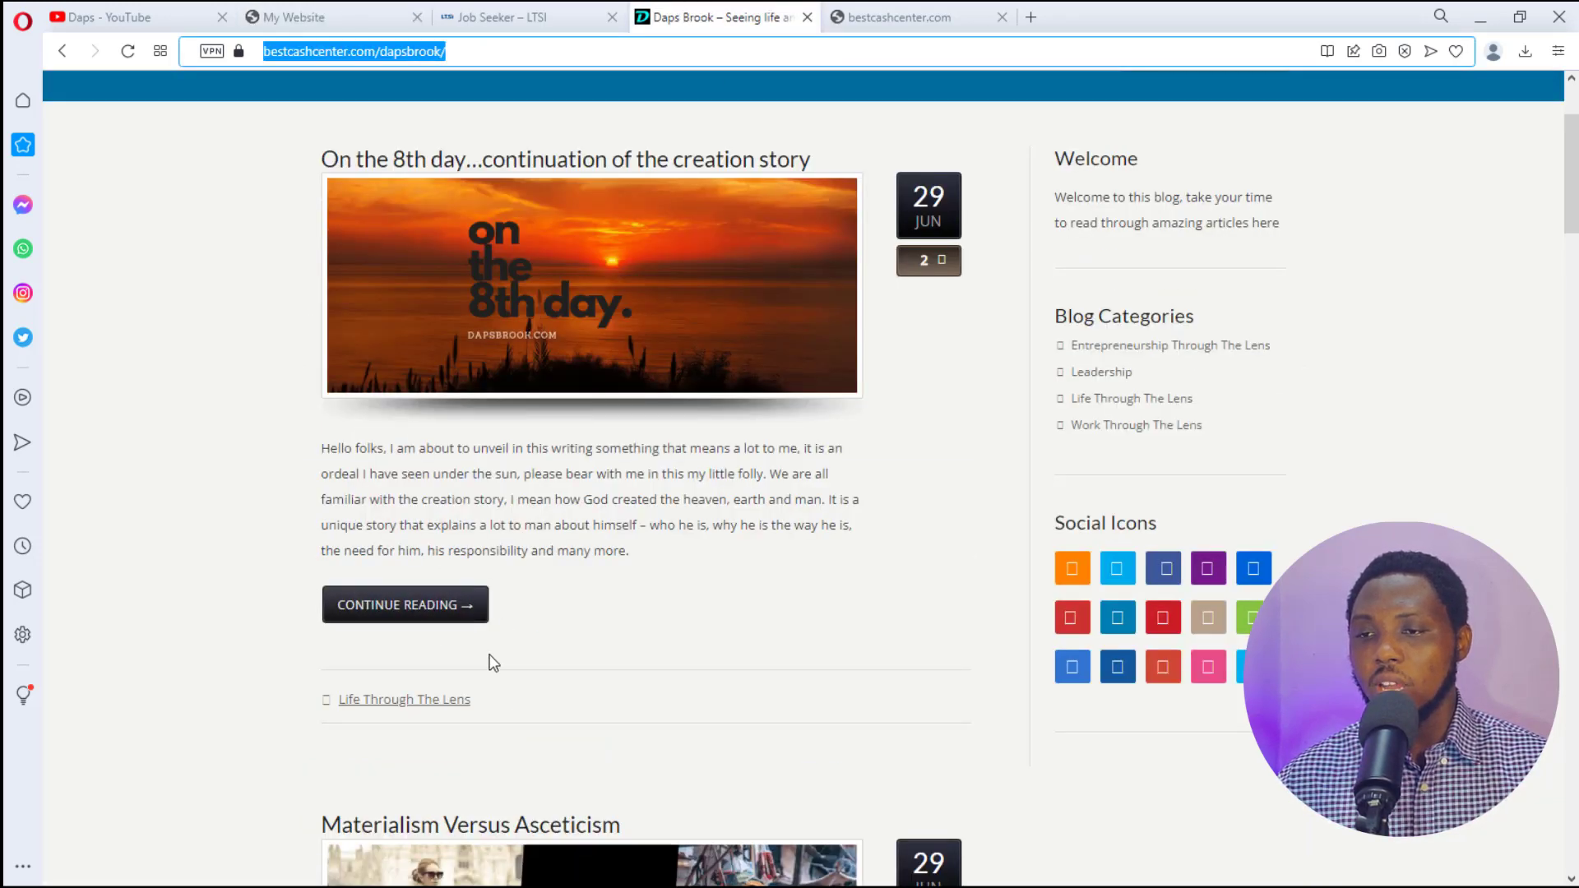
click(319, 15)
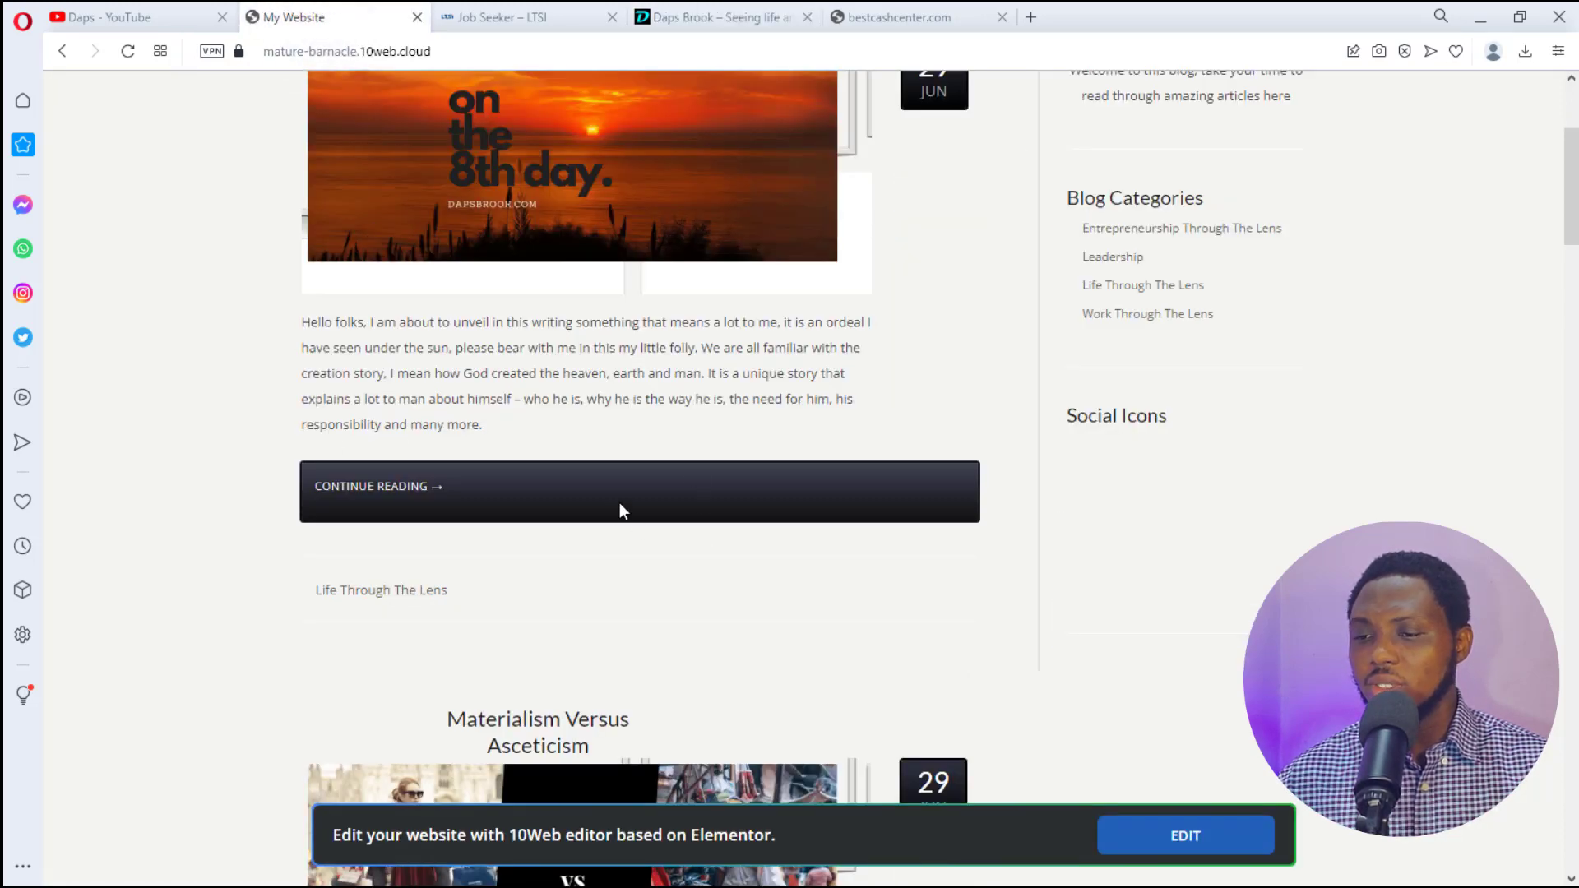
Step: Compare the Materialism Versus Asceticism and drowning fisherman posts on the recreated website with the original blog
scroll(619, 510, down, 4)
scroll(619, 509, down, 2)
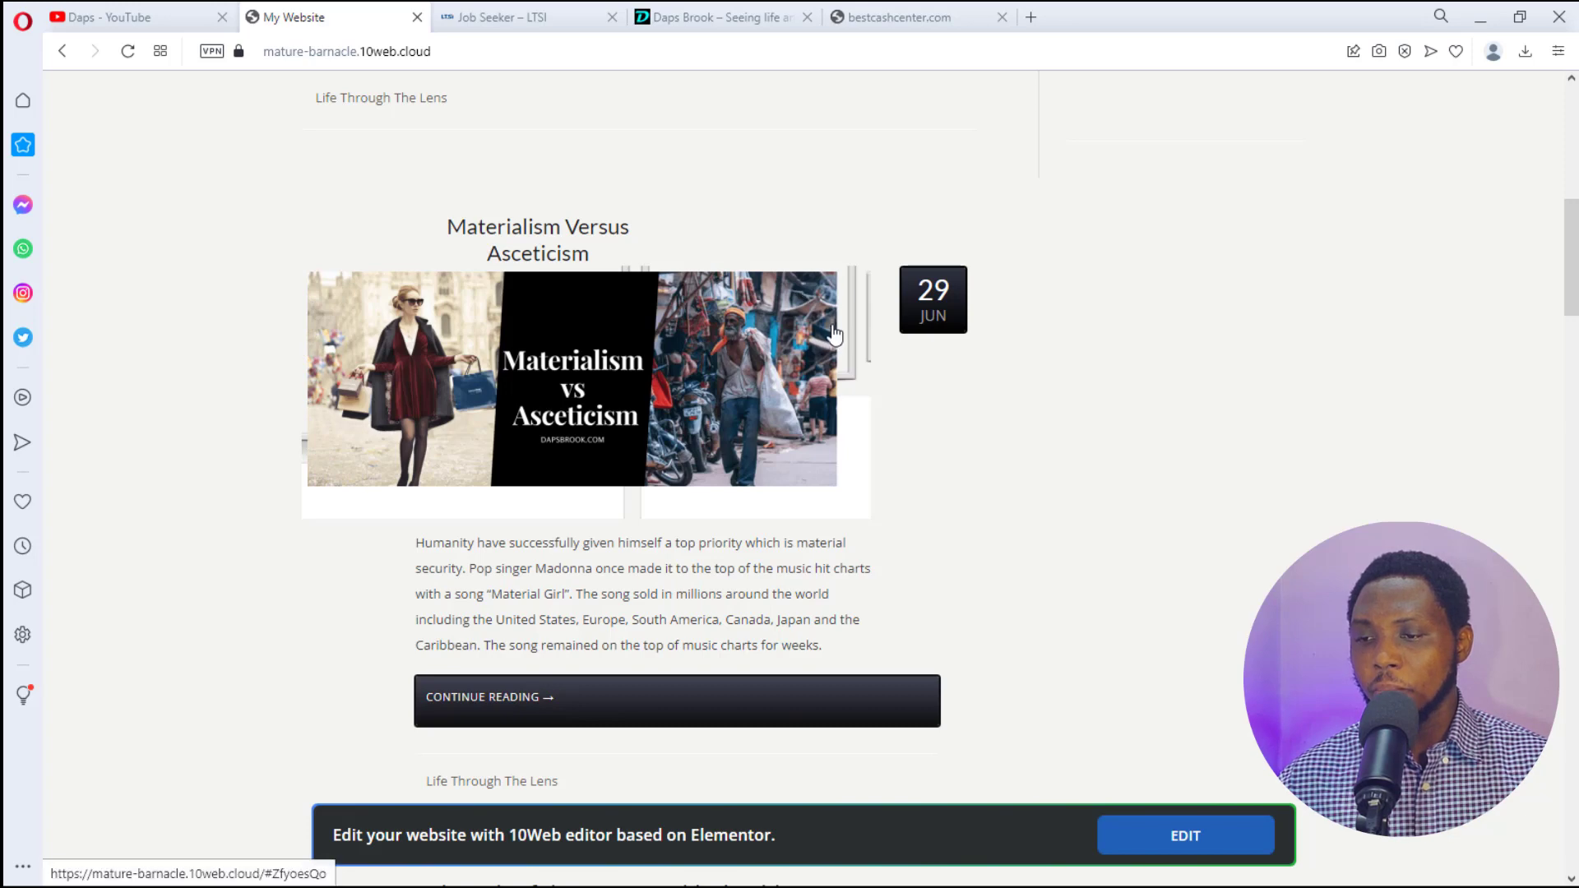
scroll(834, 335, down, 3)
scroll(833, 335, down, 3)
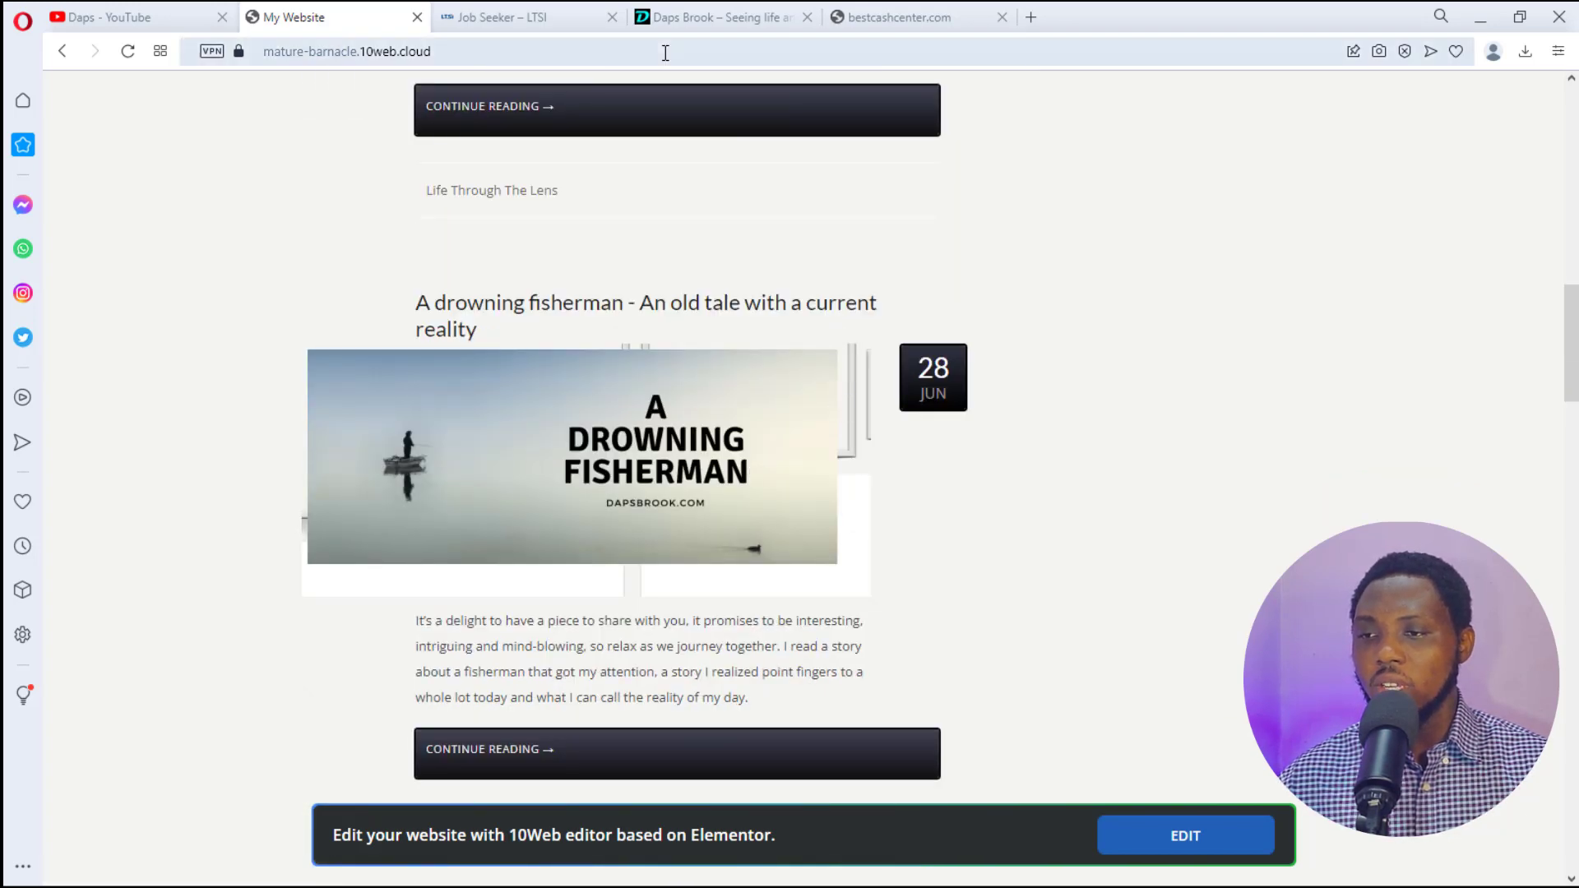
click(712, 13)
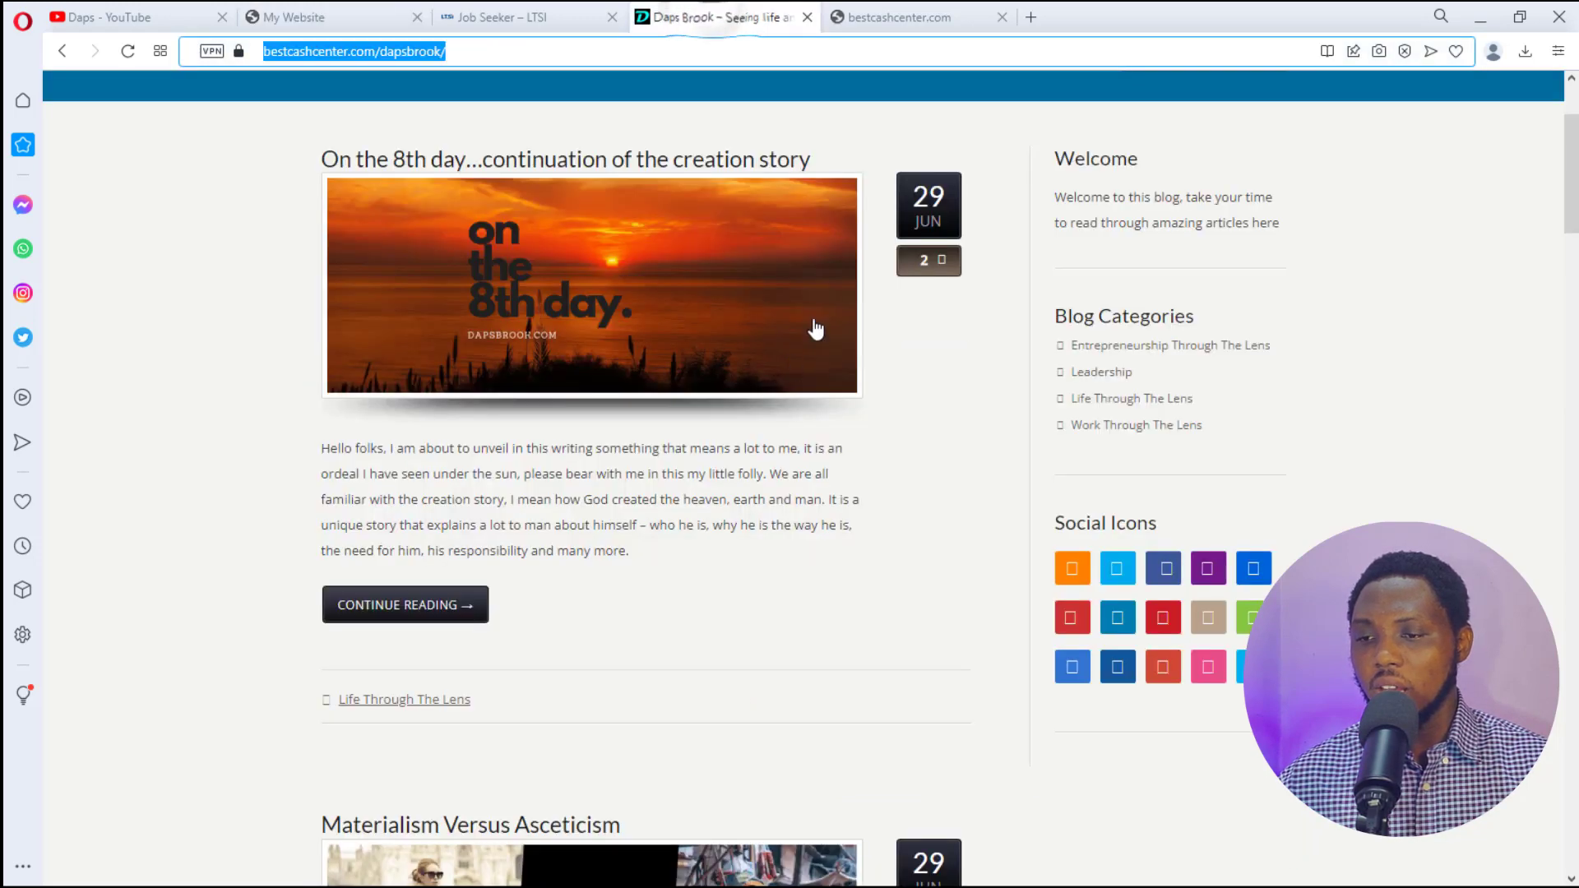
scroll(846, 353, down, 4)
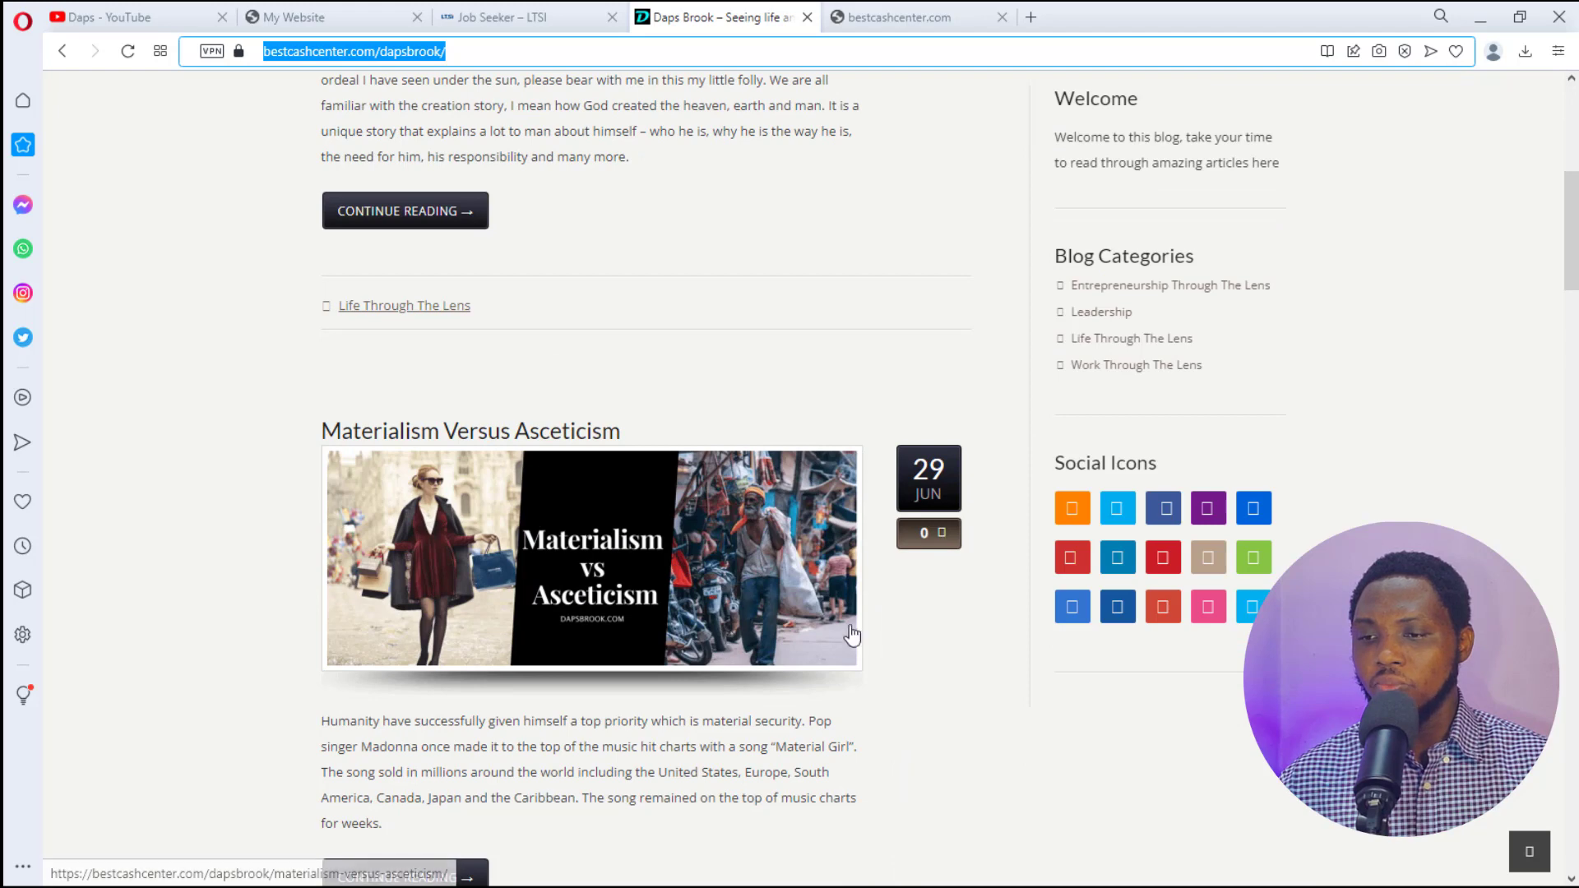
scroll(765, 604, down, 6)
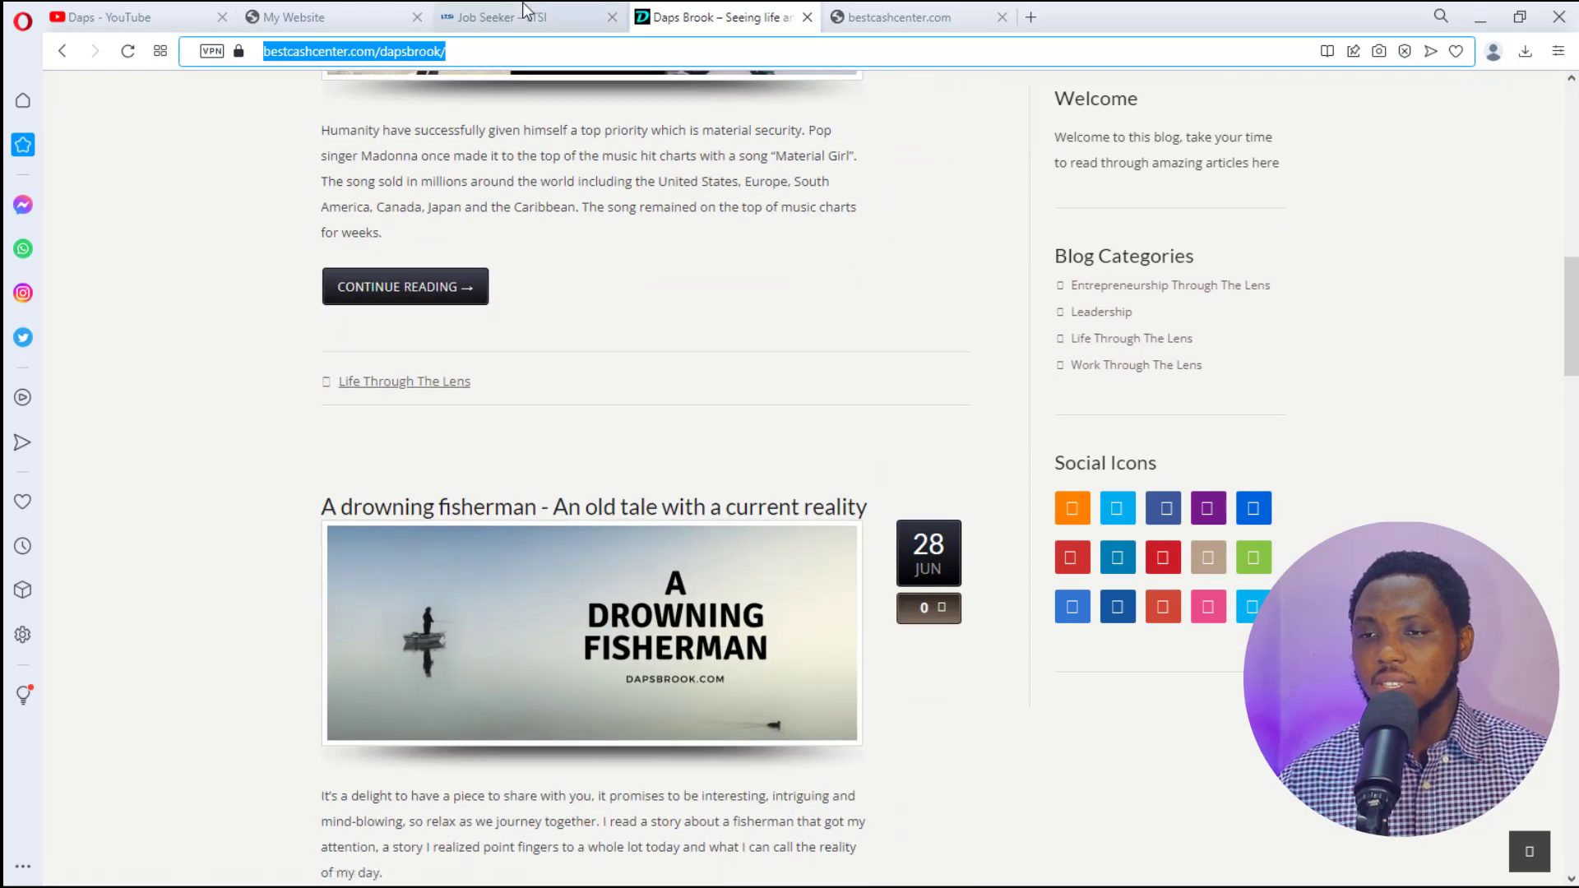
click(337, 13)
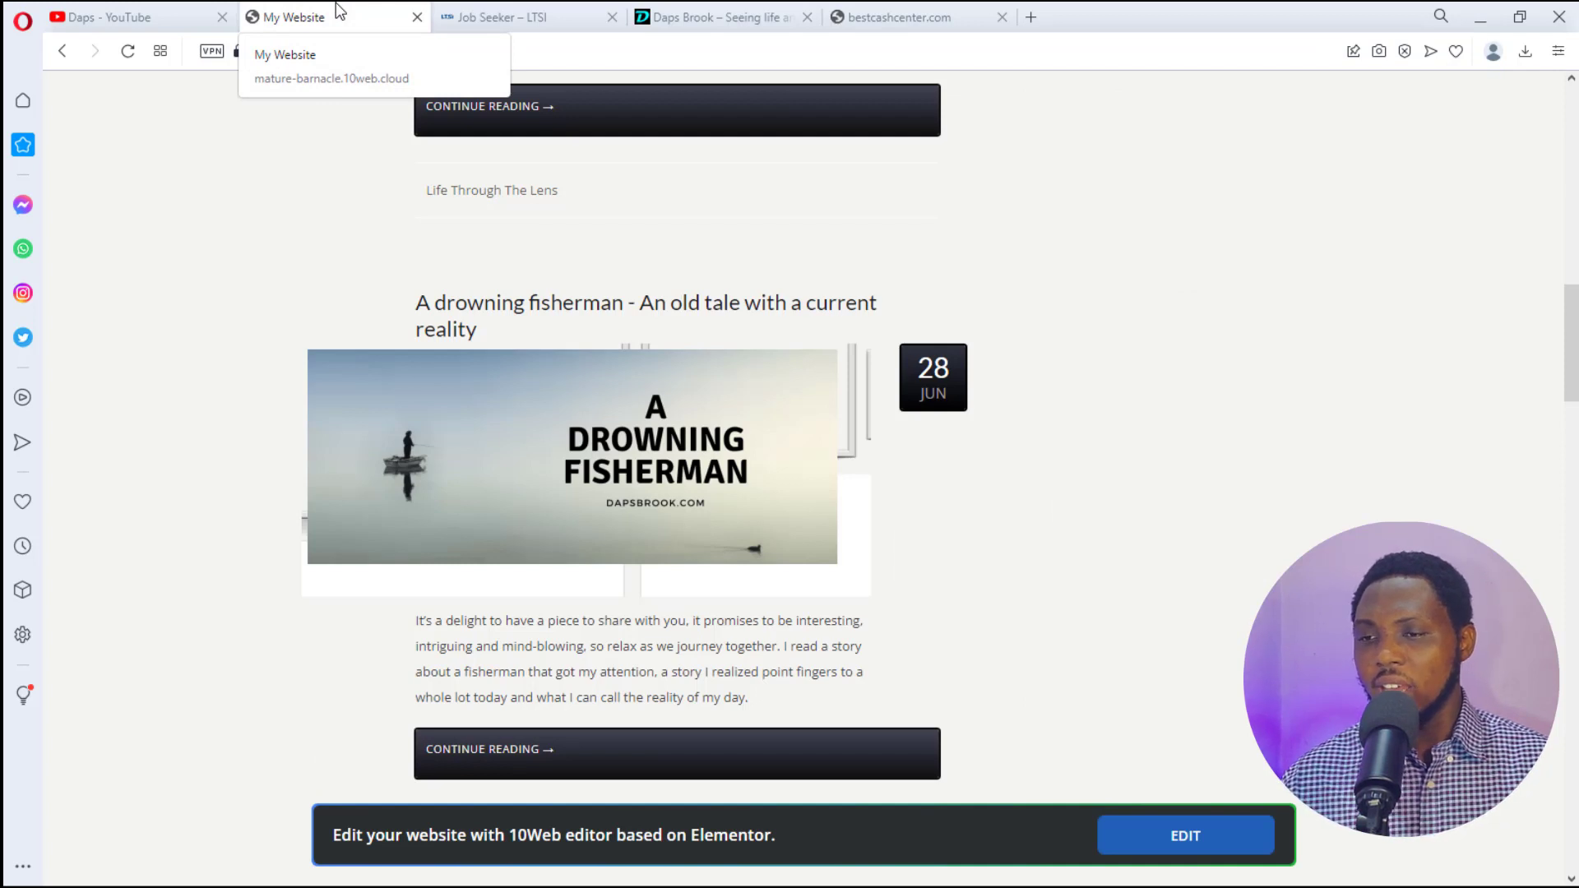
Step: Examine the remaining Field And Flock Concept posts and the footer of the recreated website
scroll(521, 315, down, 6)
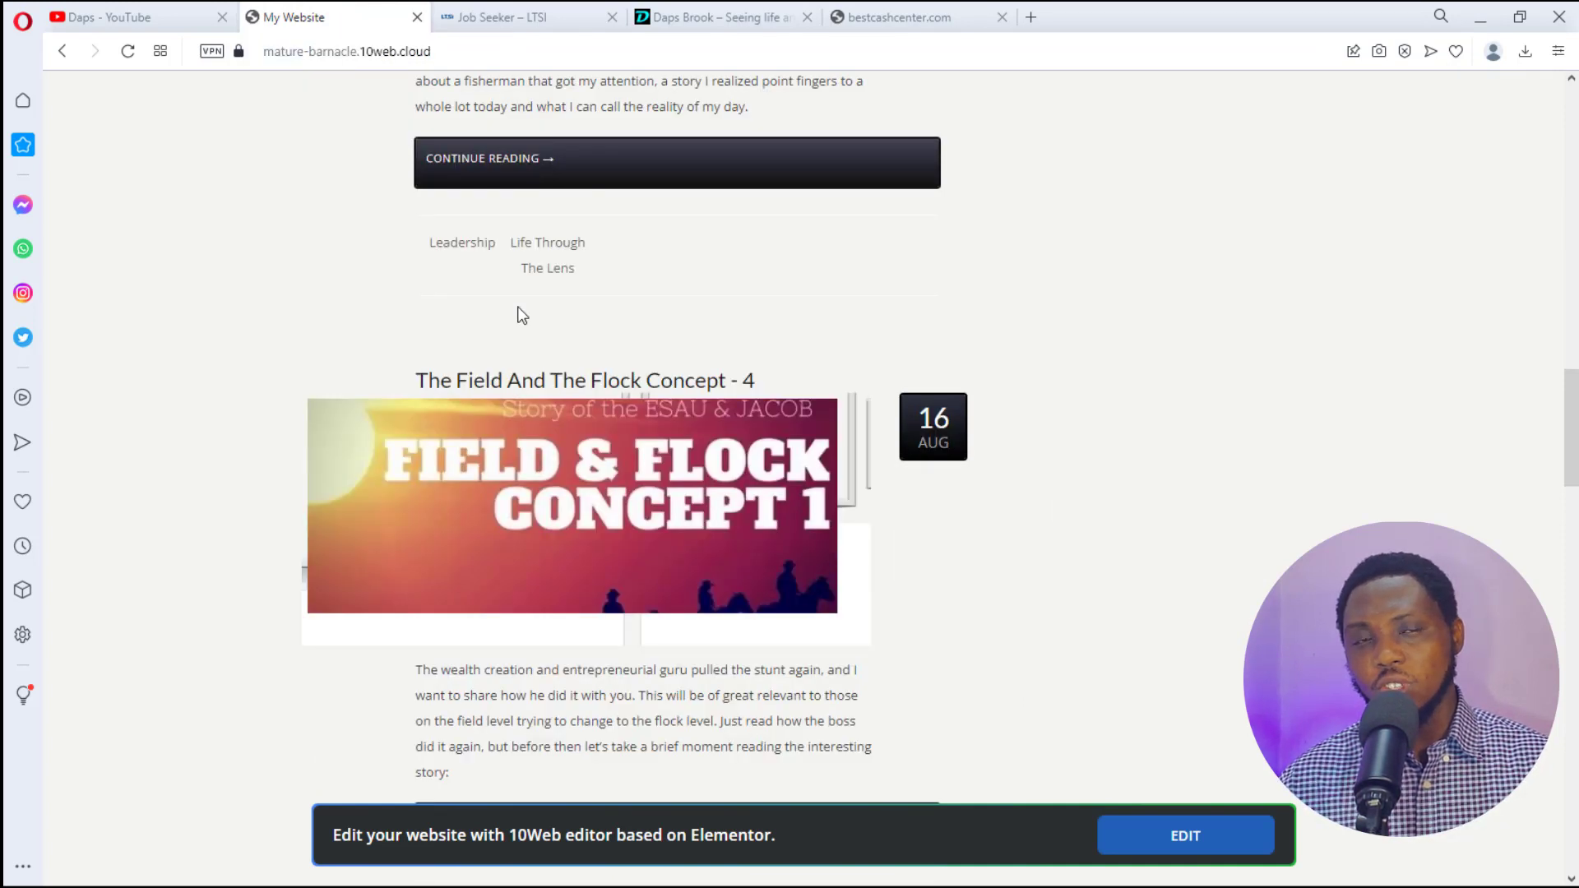
scroll(521, 315, down, 2)
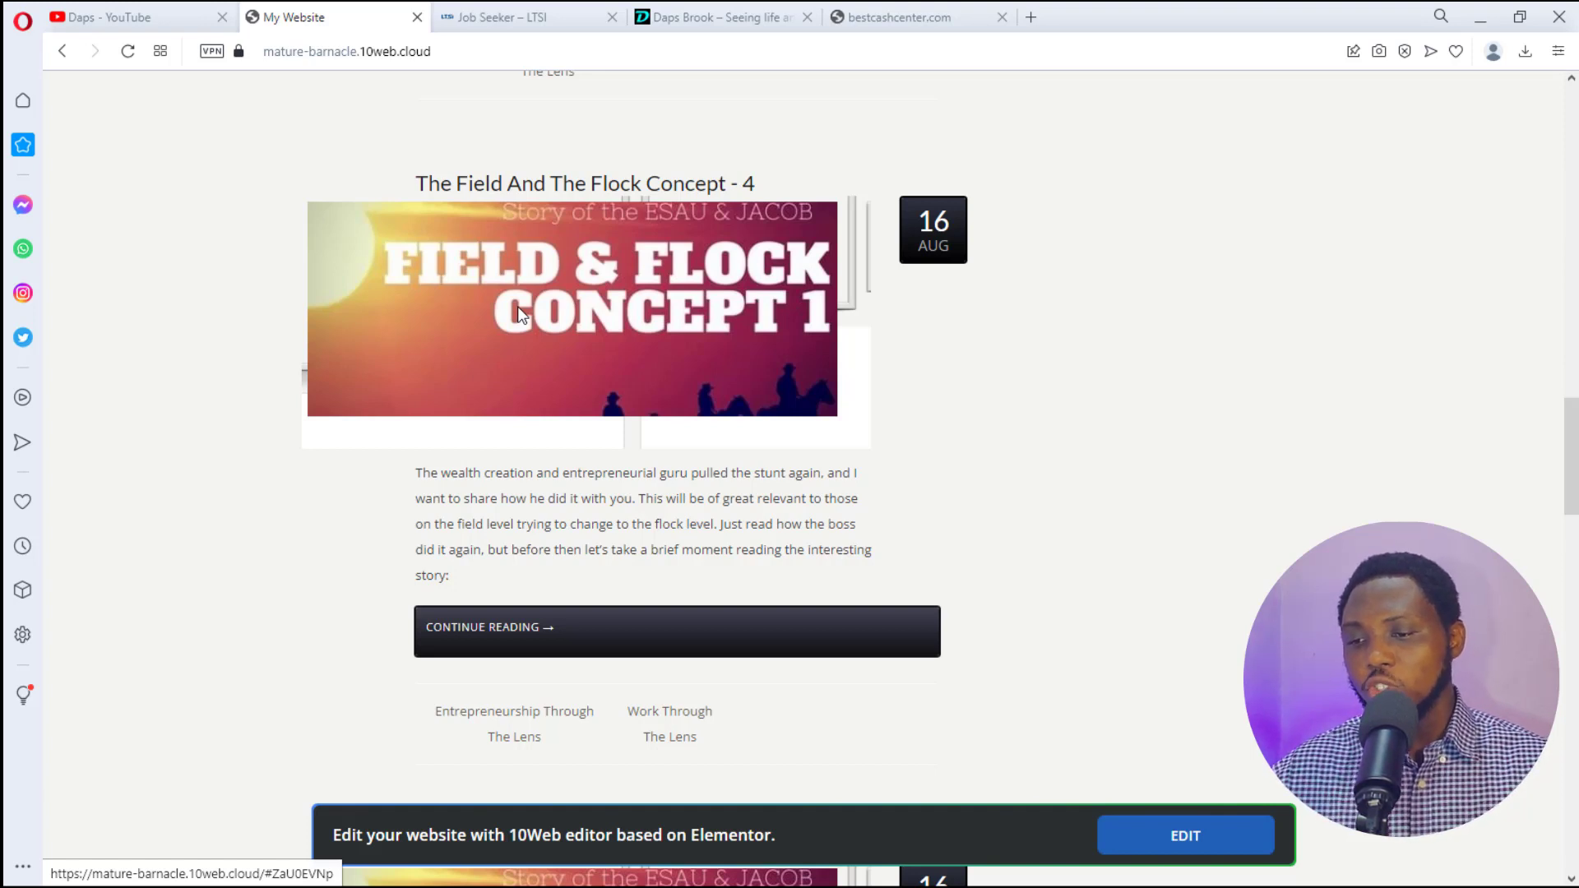
scroll(518, 315, down, 4)
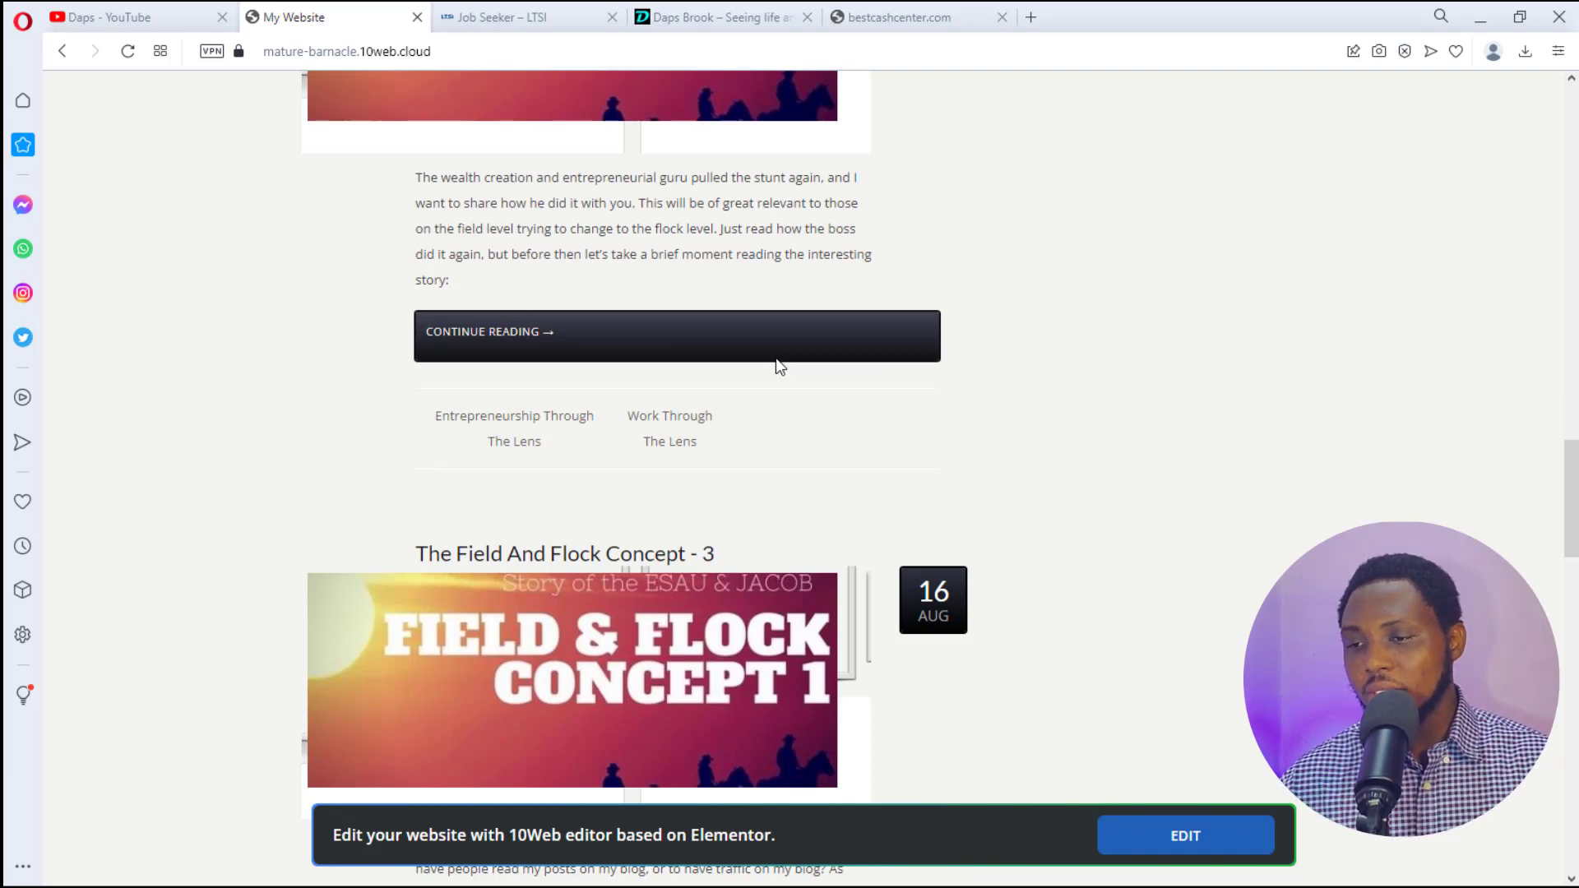
scroll(776, 358, down, 20)
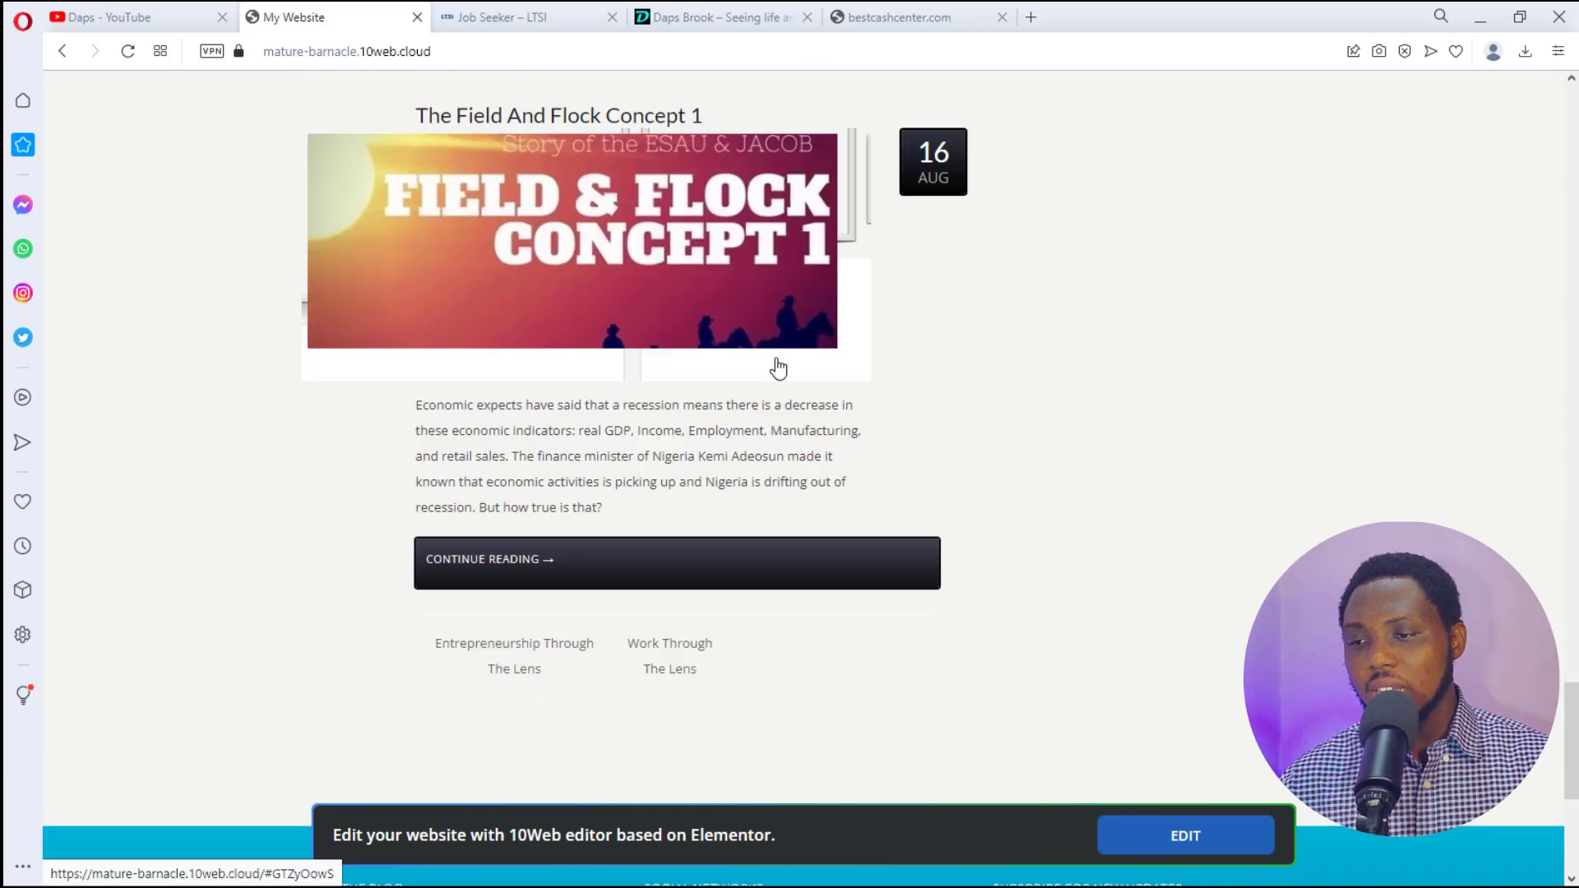
scroll(777, 369, down, 6)
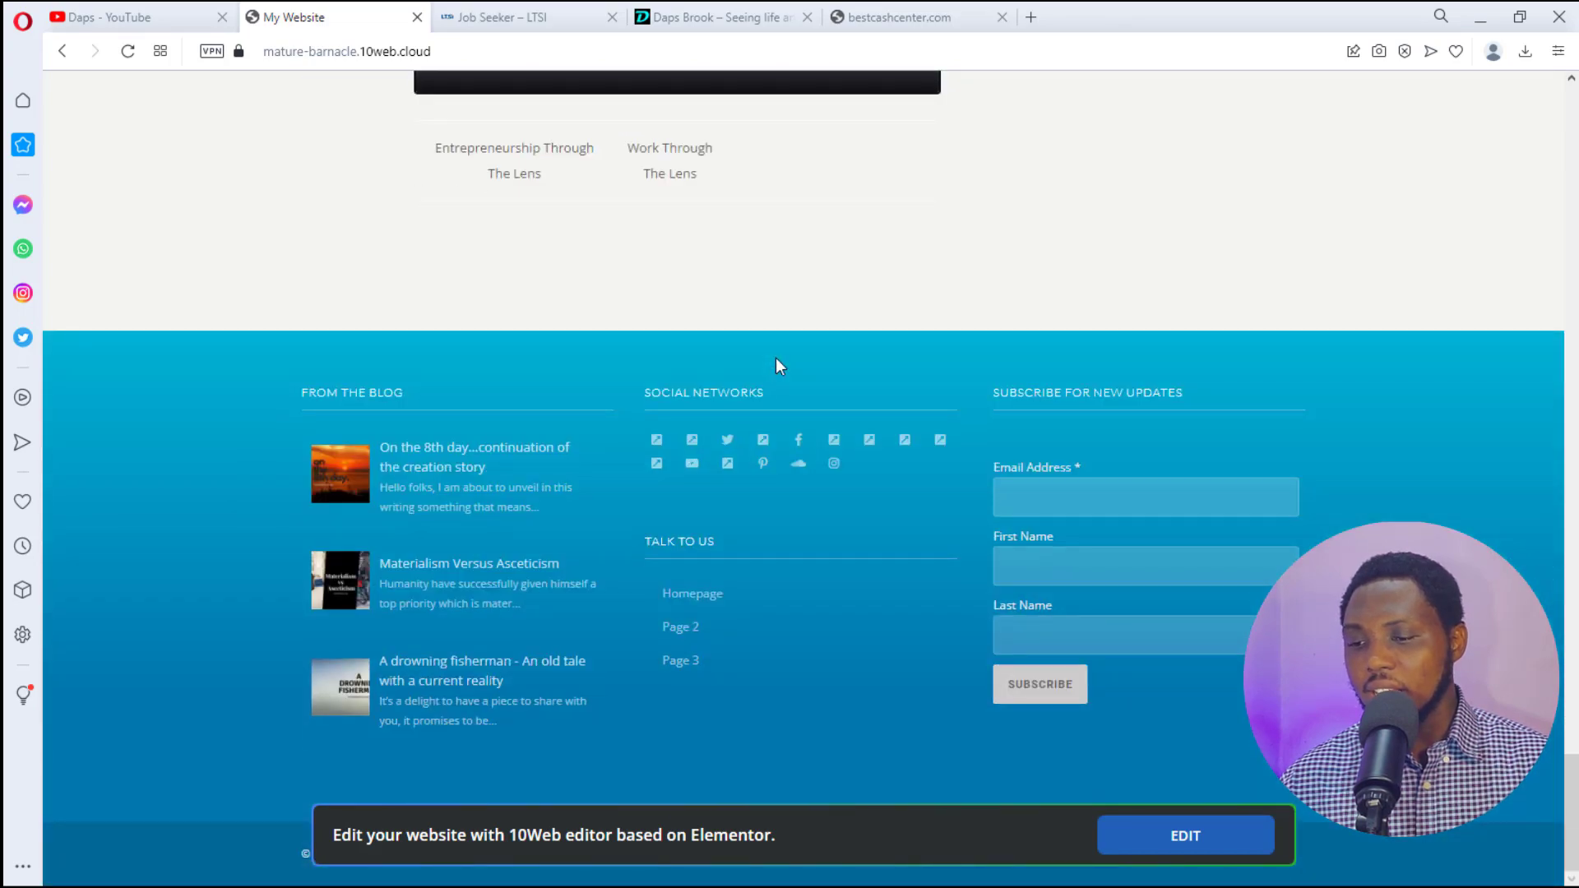
scroll(776, 358, up, 20)
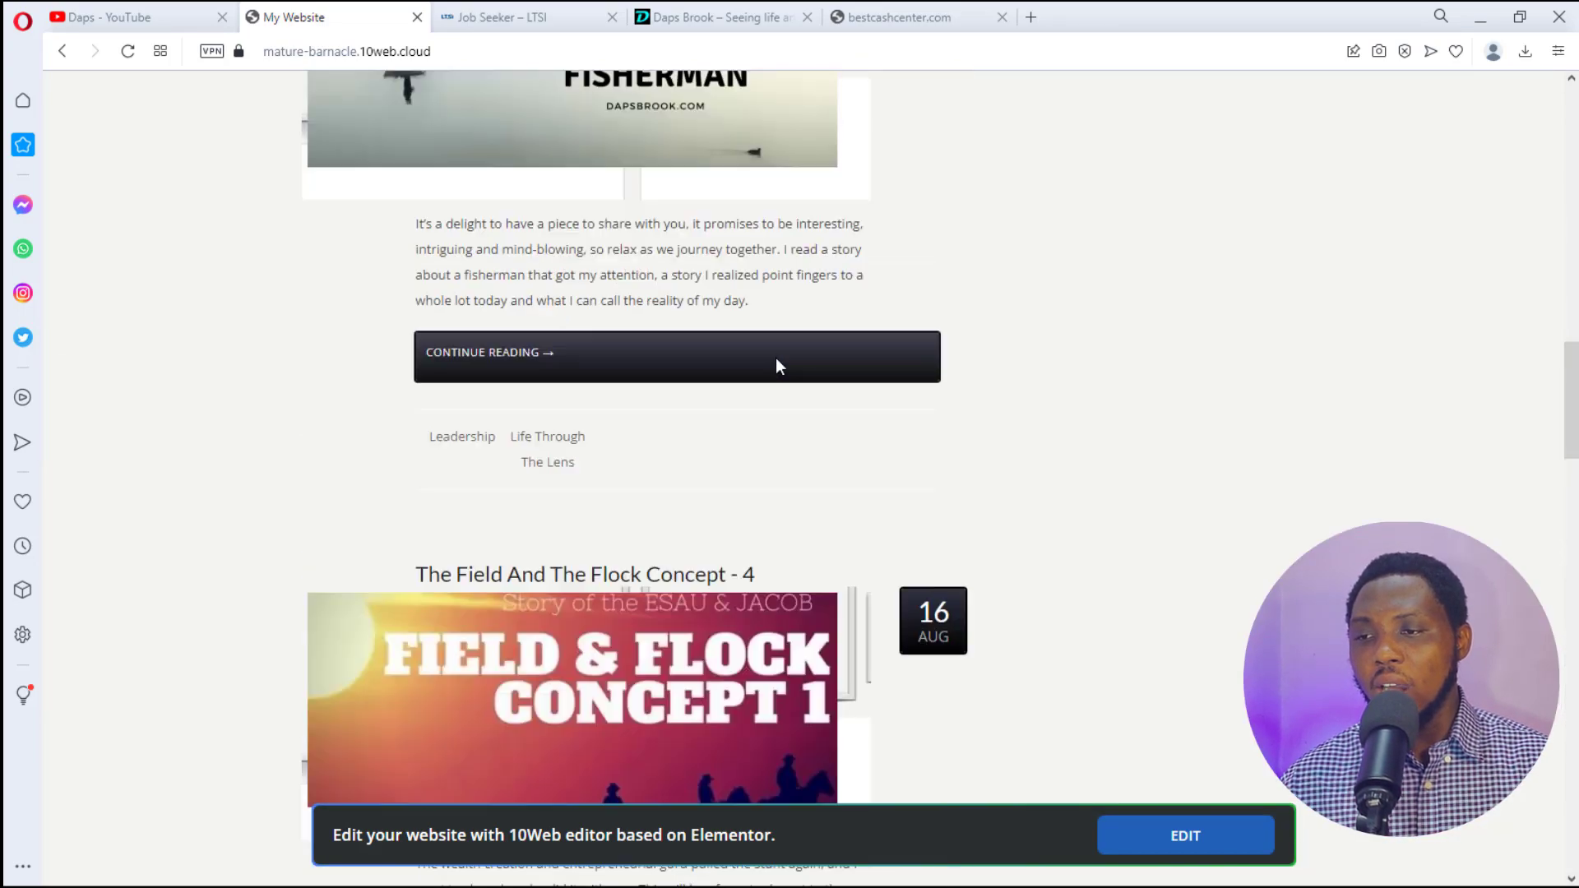
scroll(776, 360, up, 10)
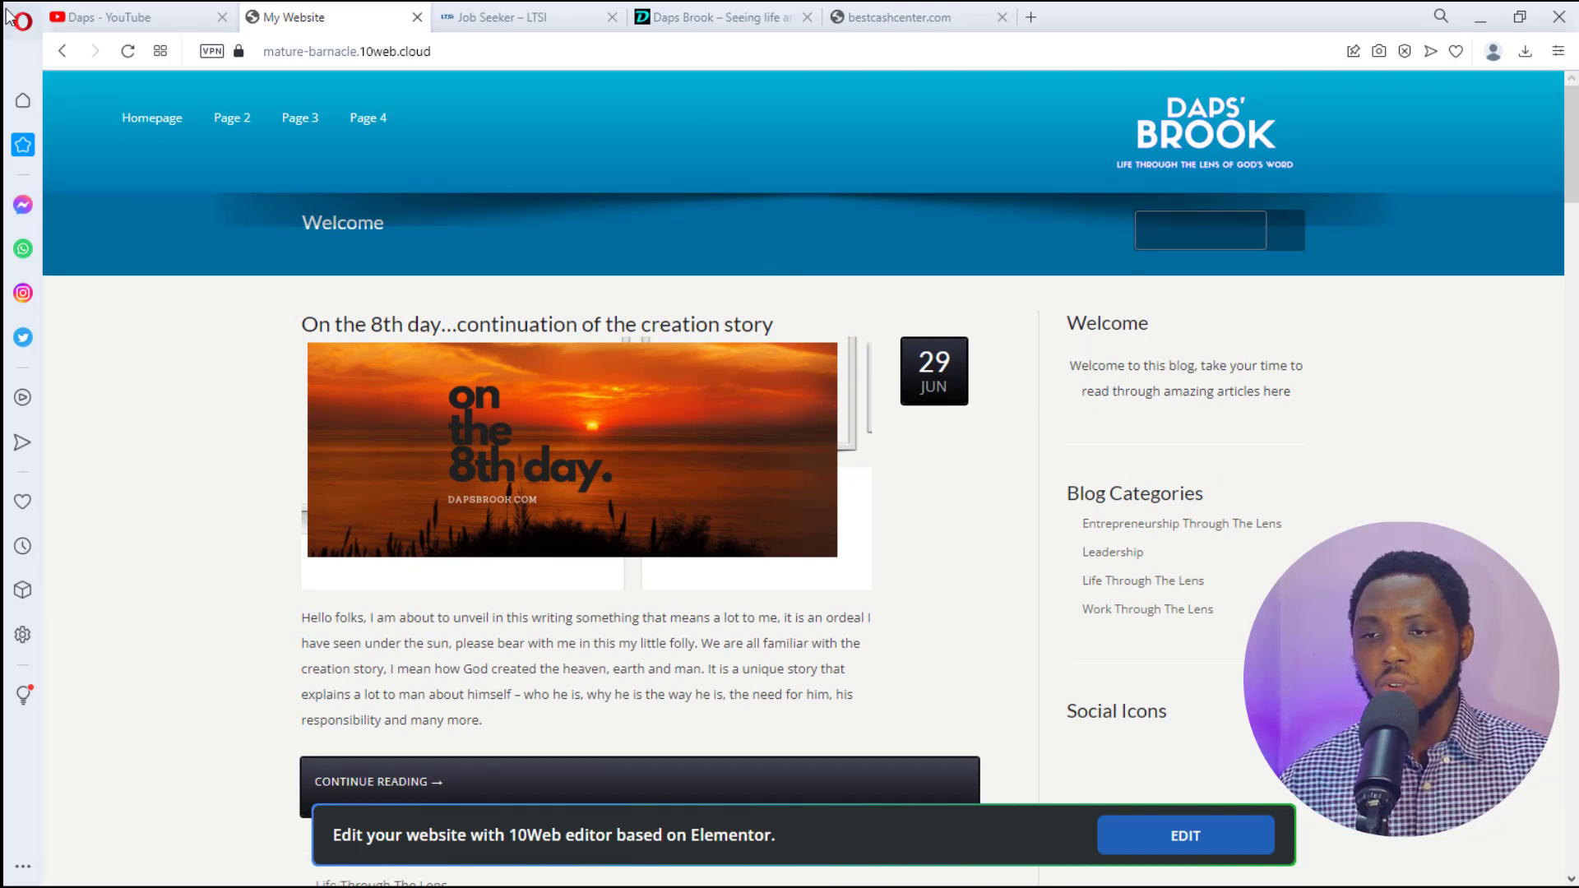
Step: Return to the 10Web dashboard that lists the websites
click(66, 52)
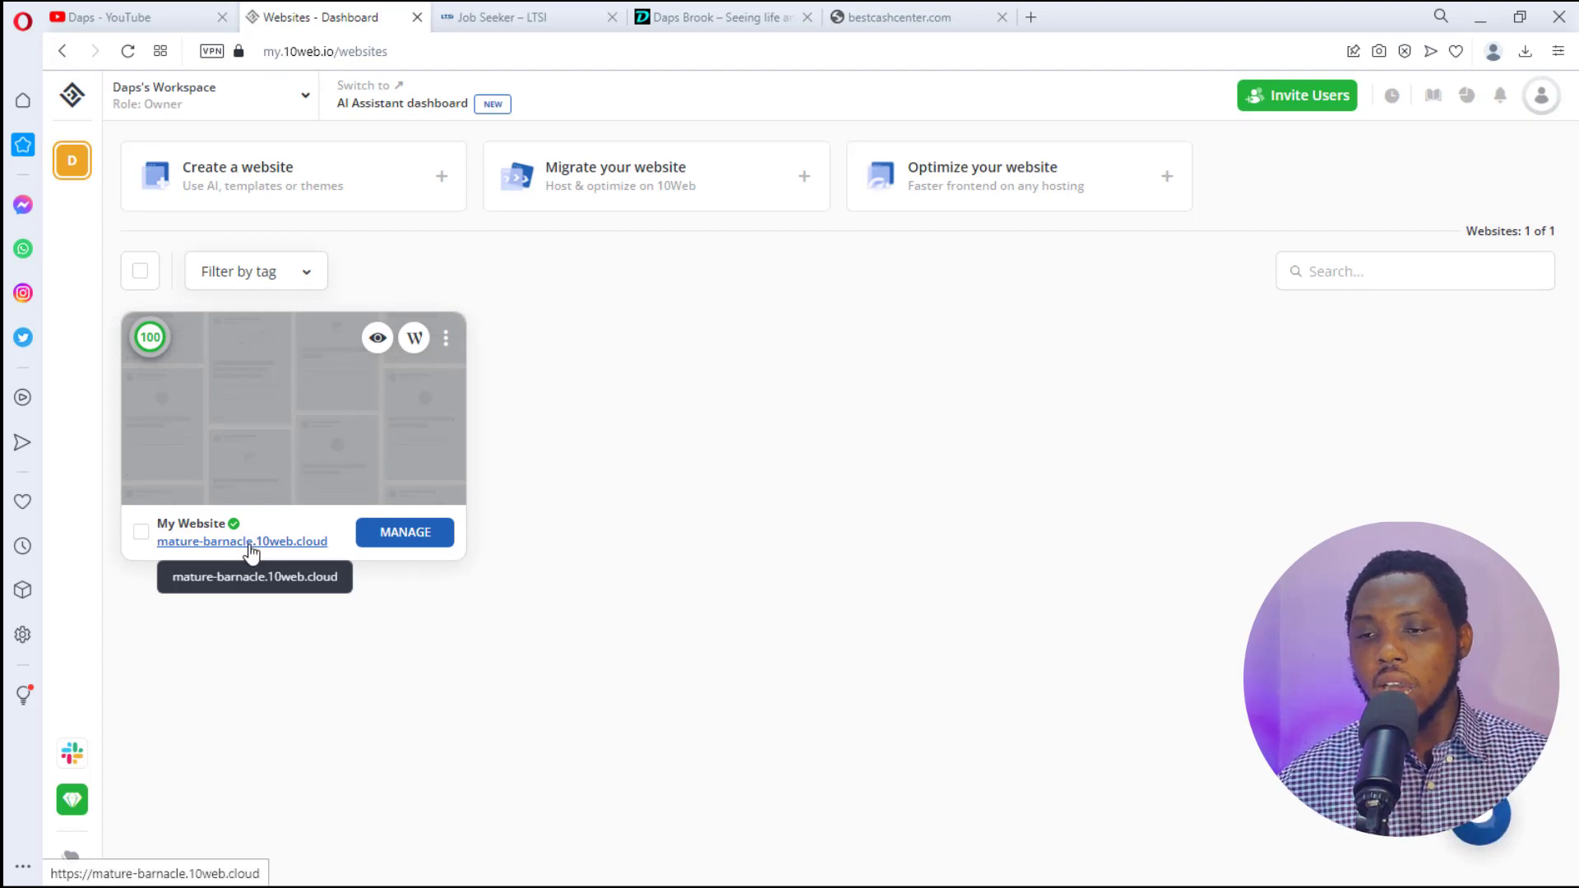
Step: Open the management area of My Website and show the list of its AI Builder pages
click(387, 538)
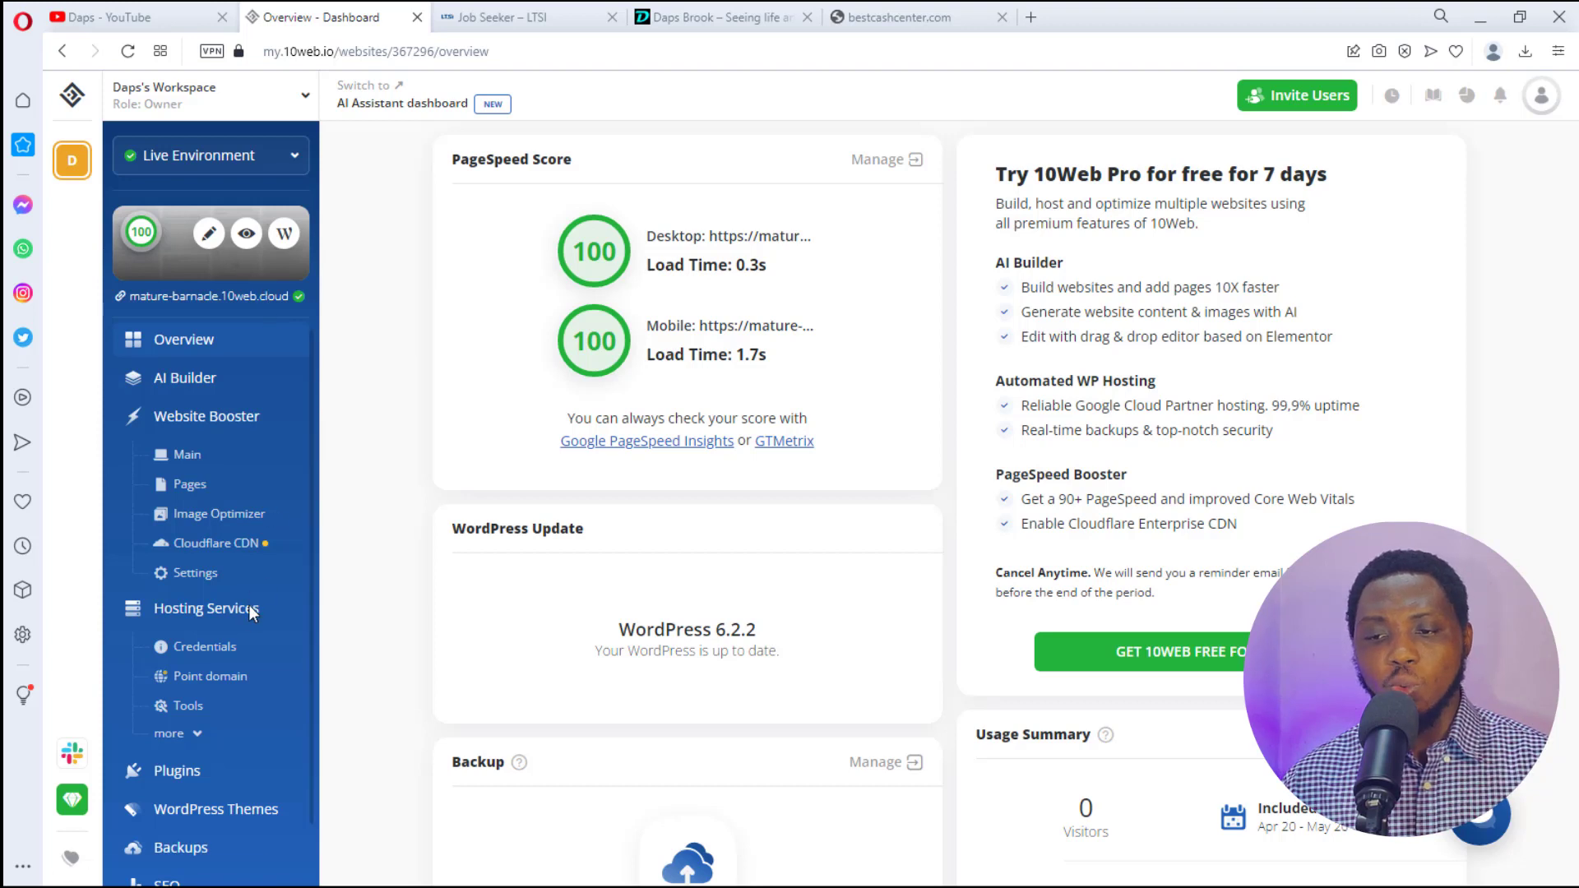
scroll(188, 572, down, 1)
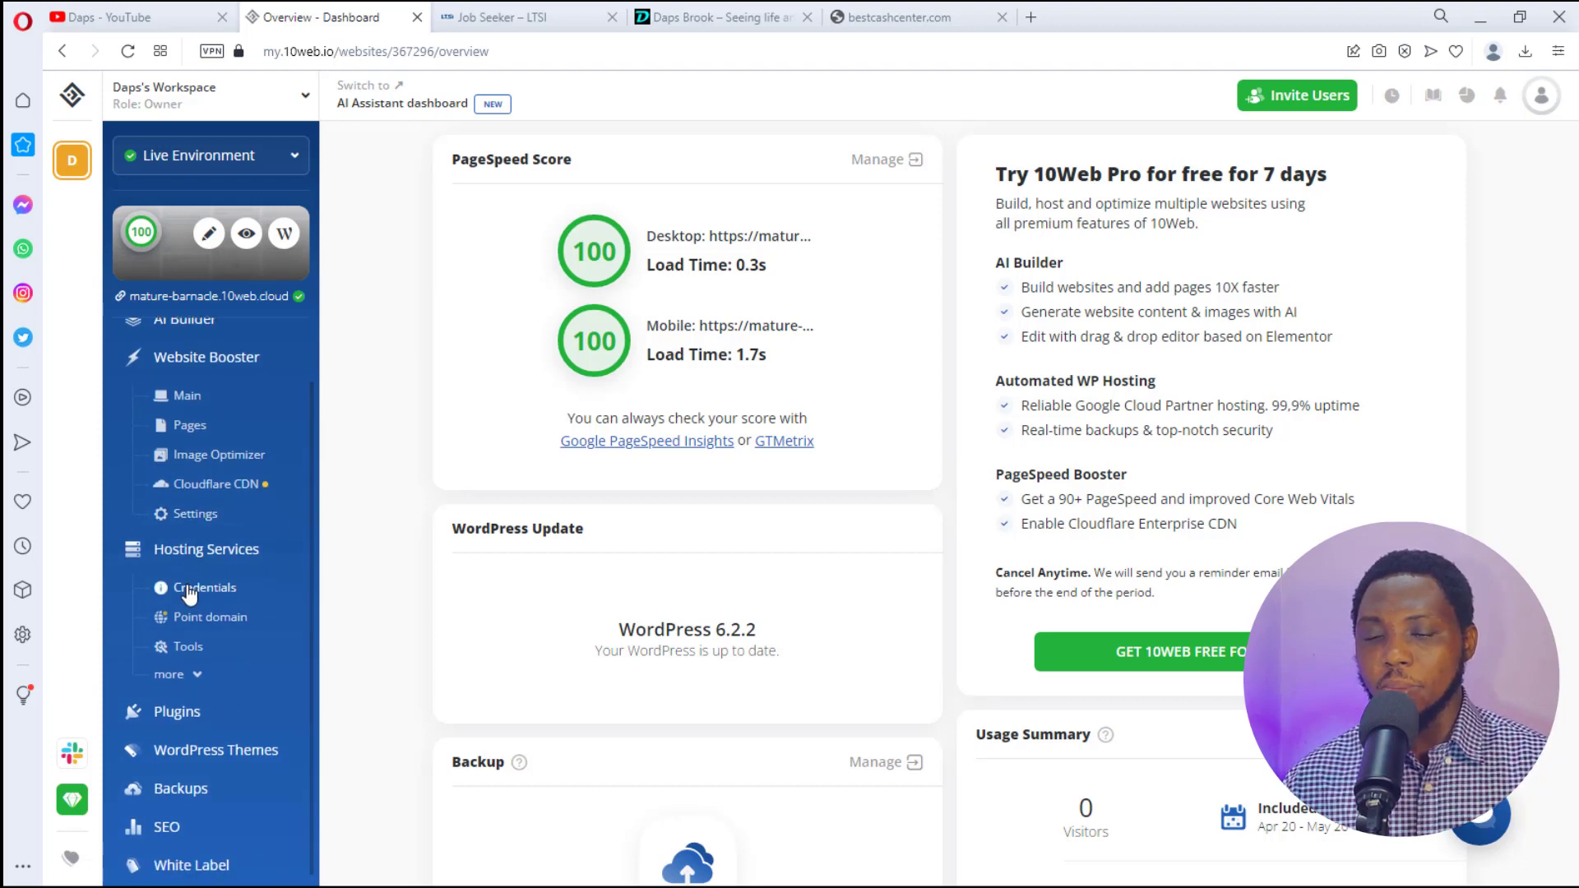
scroll(247, 642, up, 1)
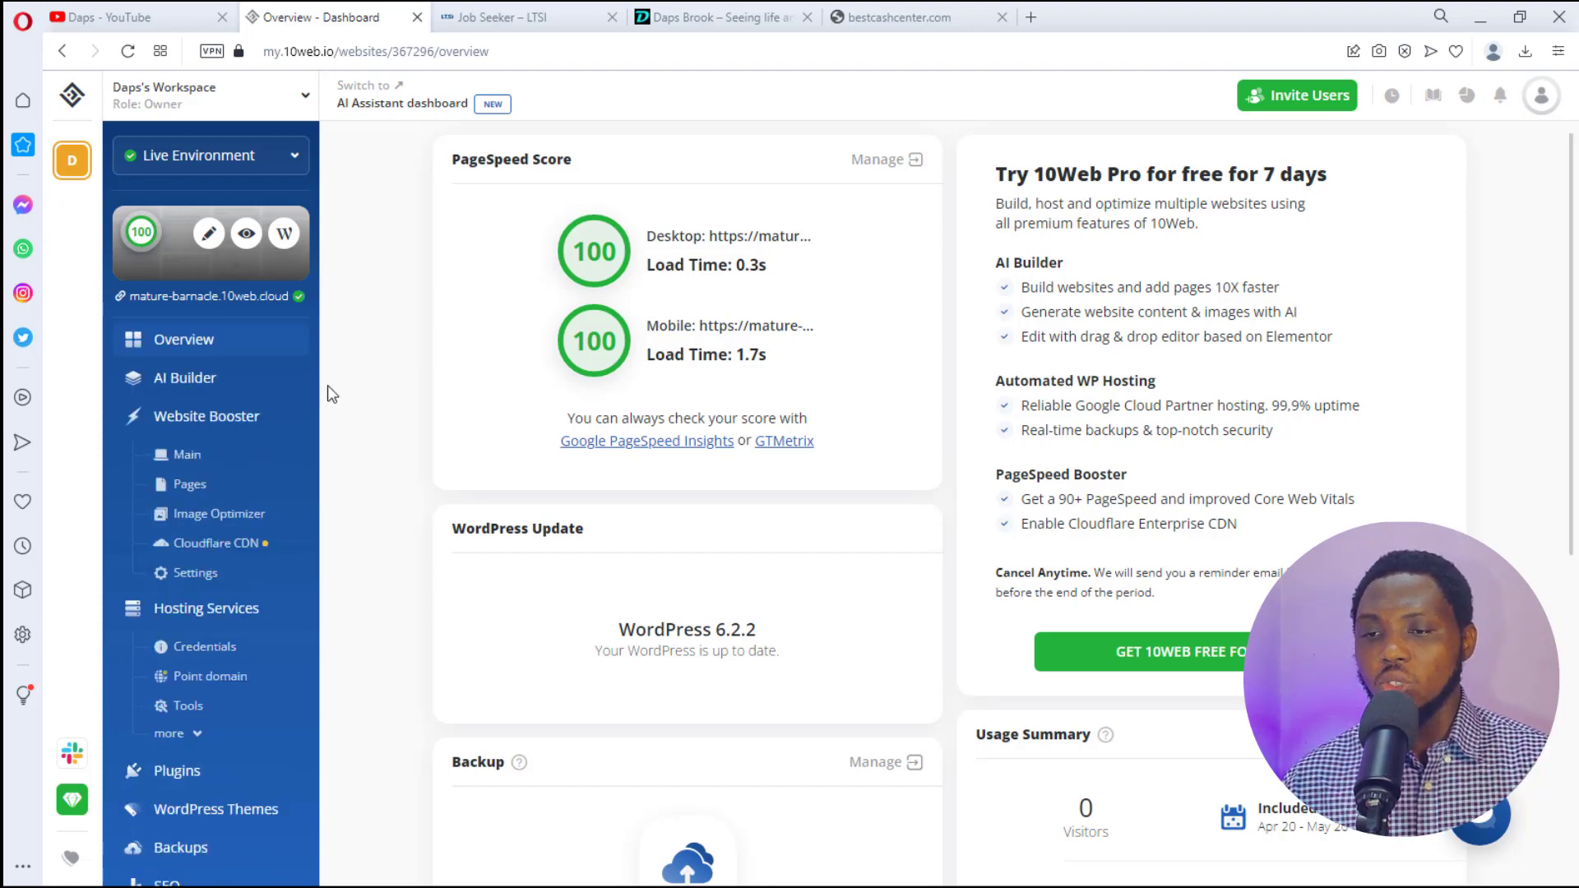
click(180, 379)
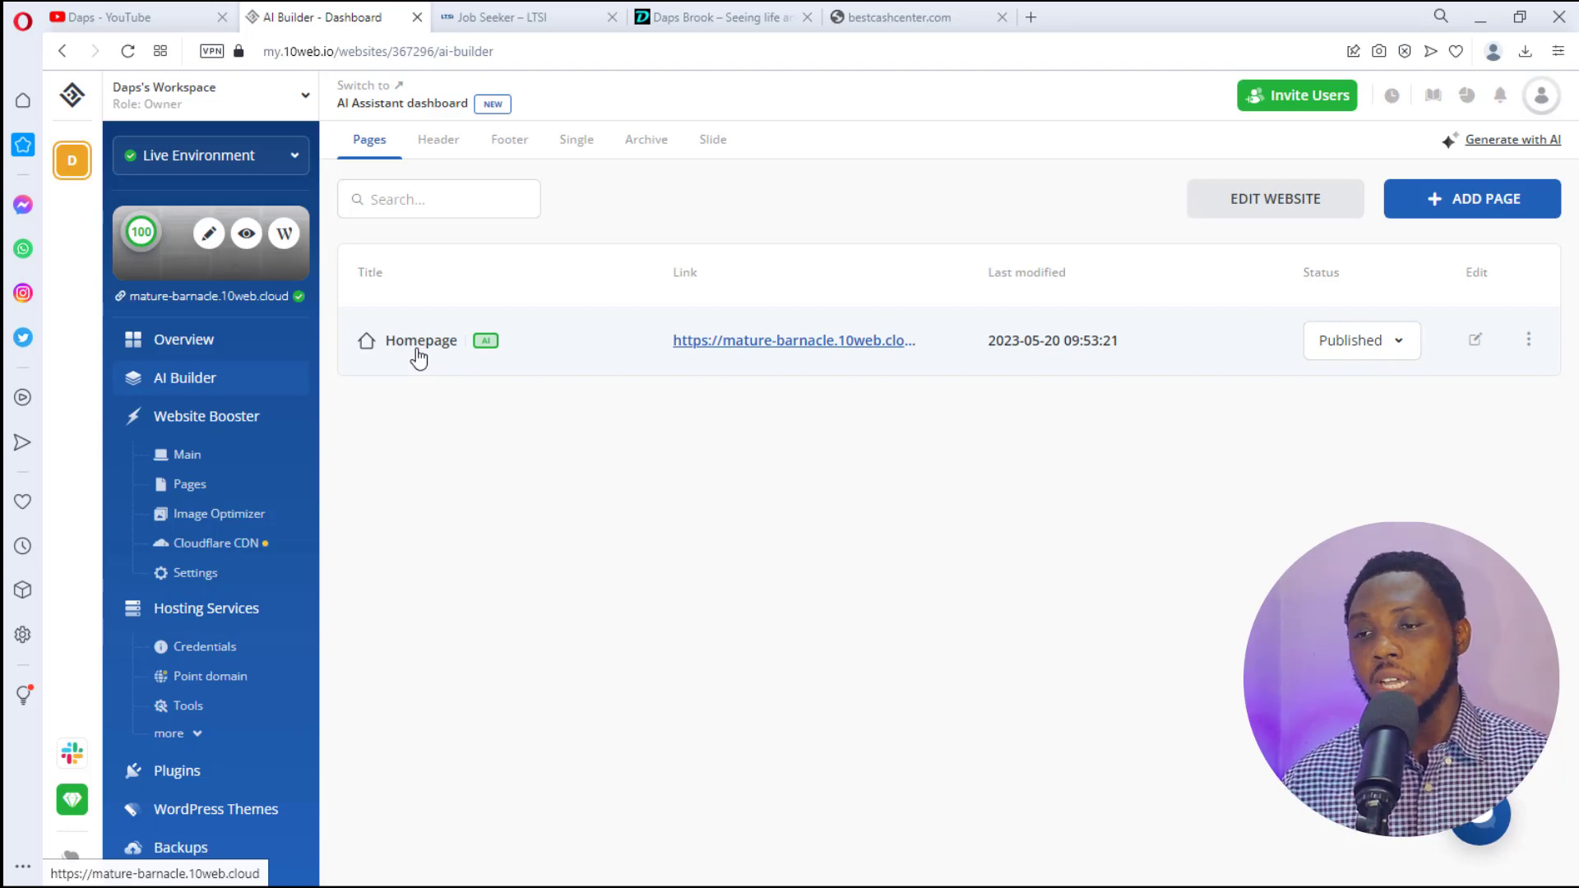
Step: Open the About page of the original Daps Brook blog, look through it and copy its web address
click(723, 16)
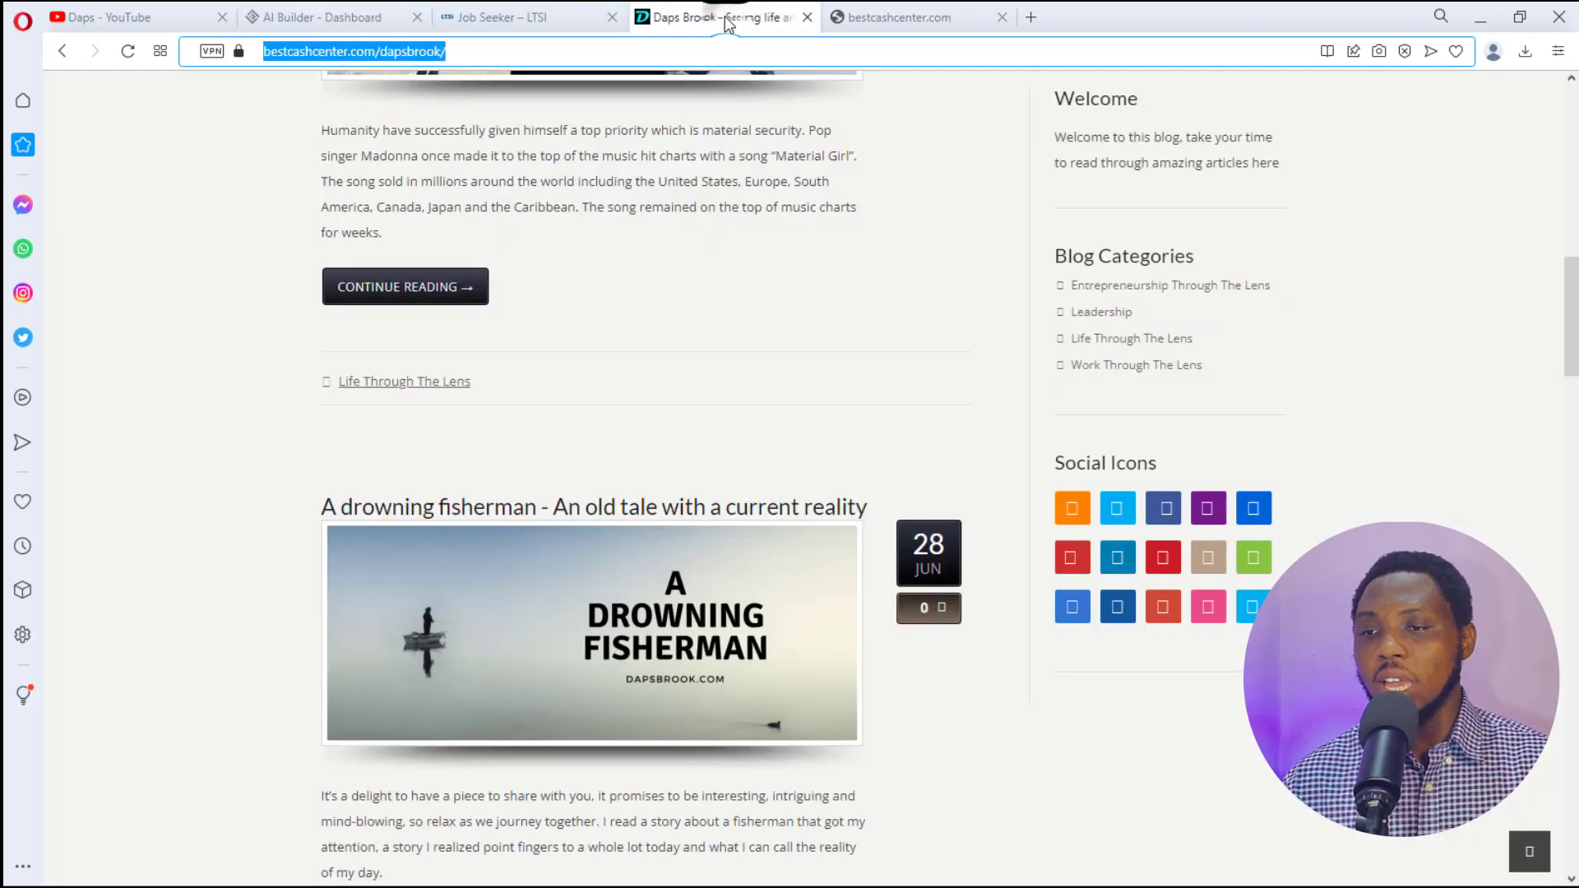
scroll(610, 339, up, 15)
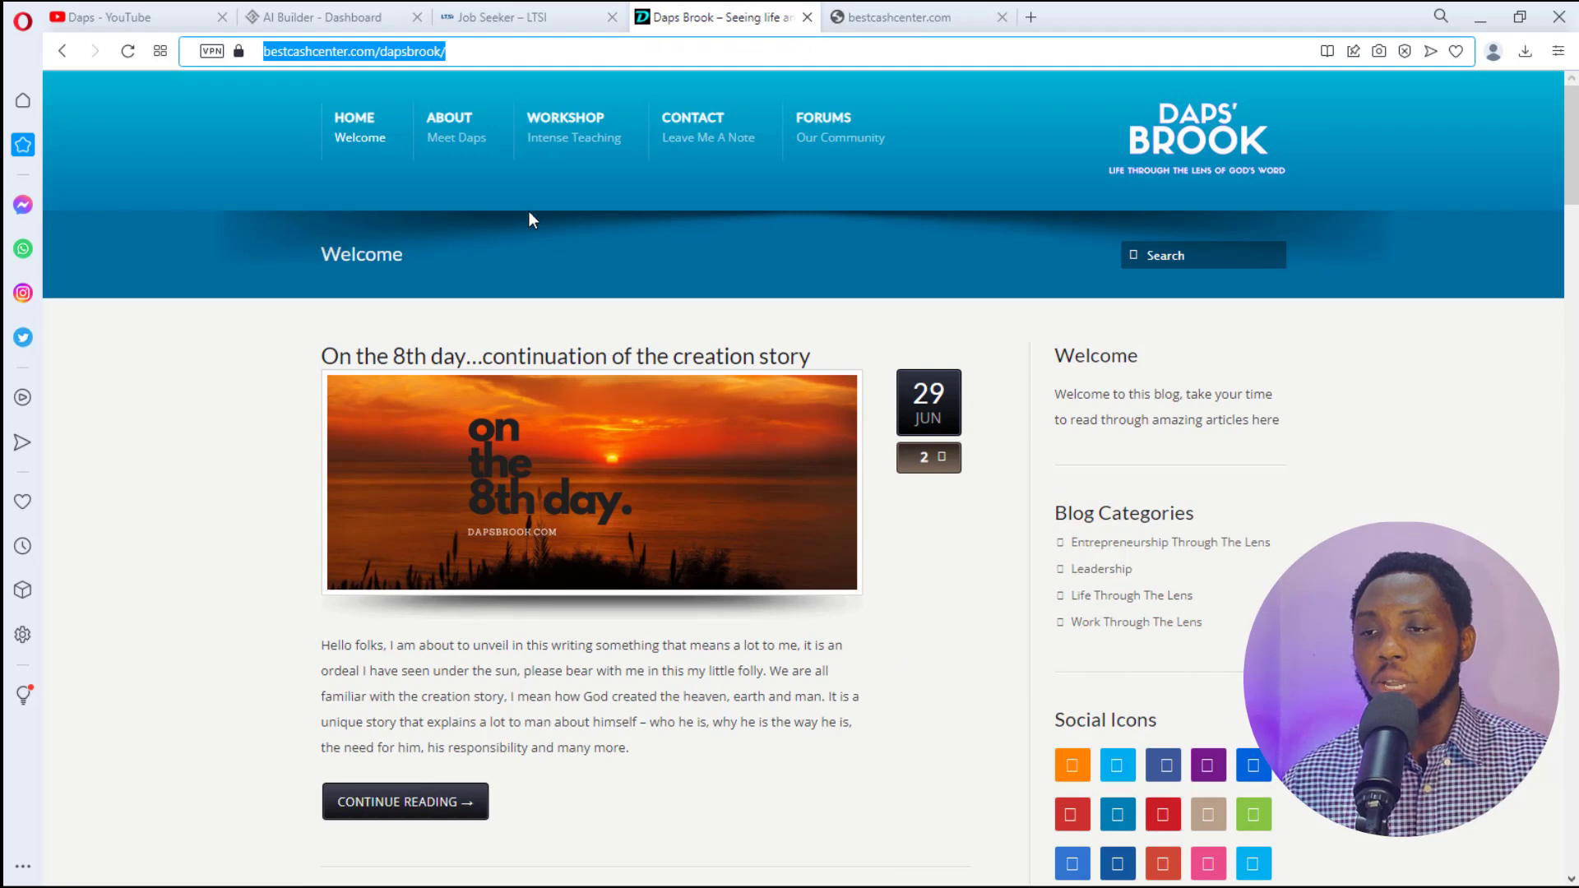
click(450, 121)
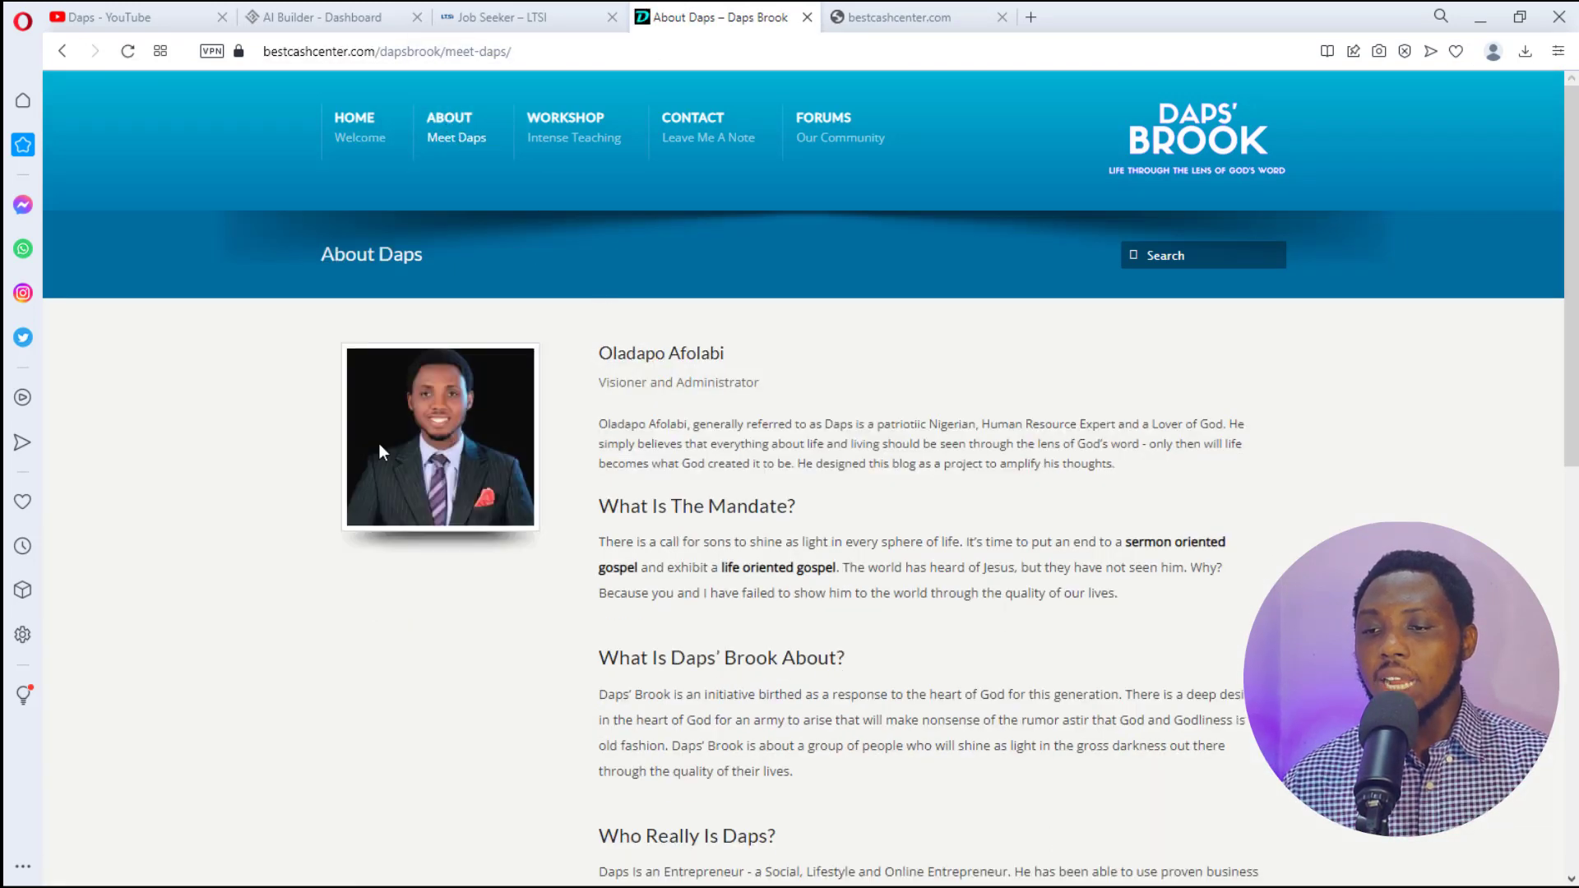
scroll(927, 334, down, 5)
scroll(929, 493, up, 5)
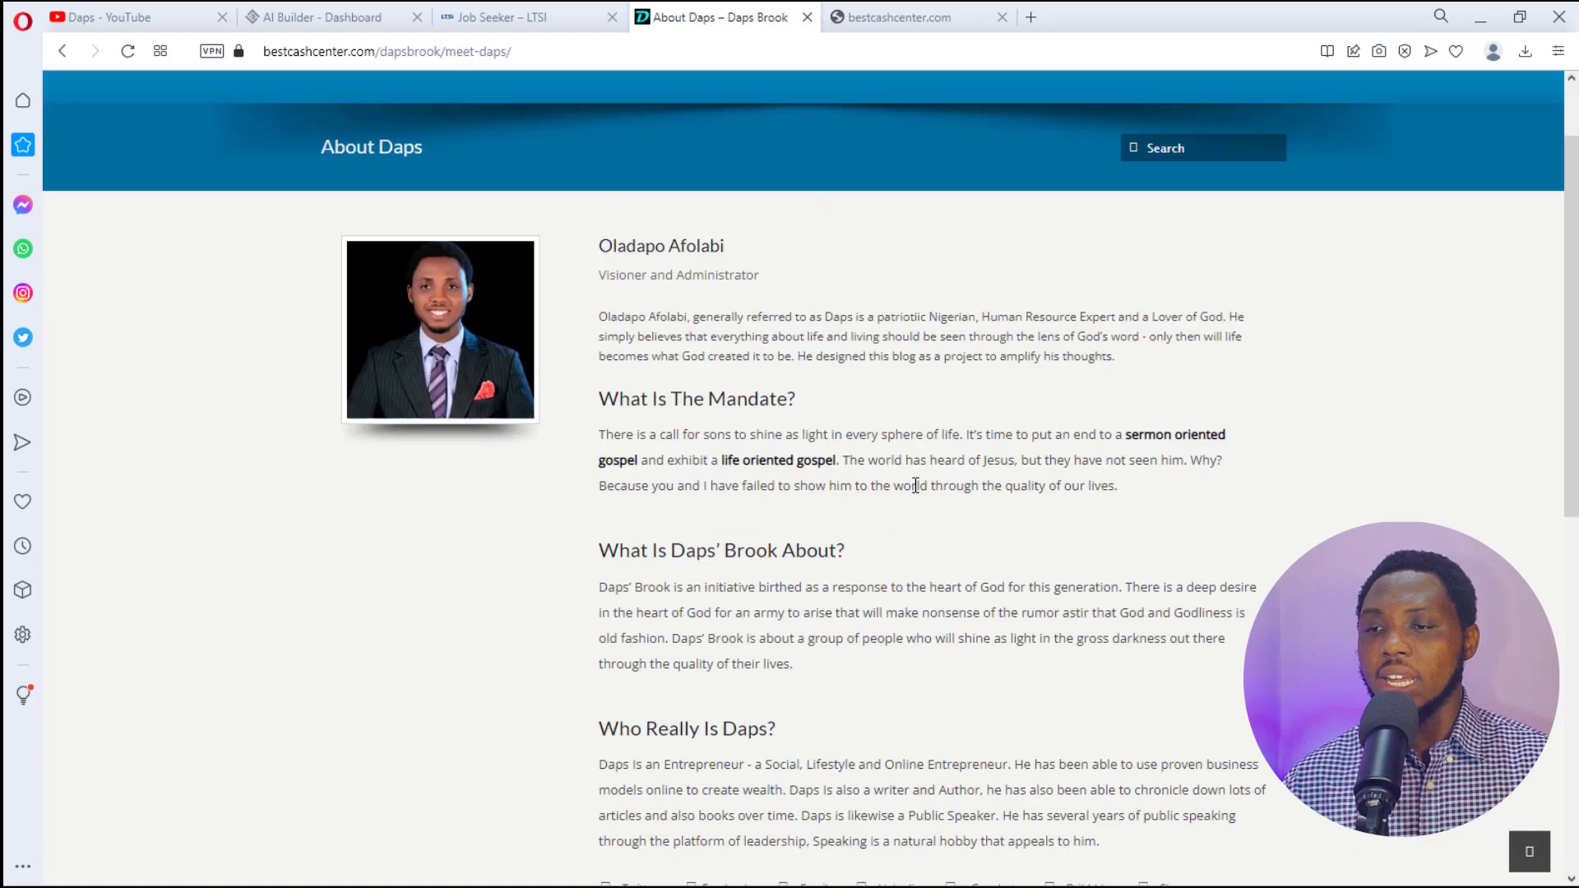
click(561, 62)
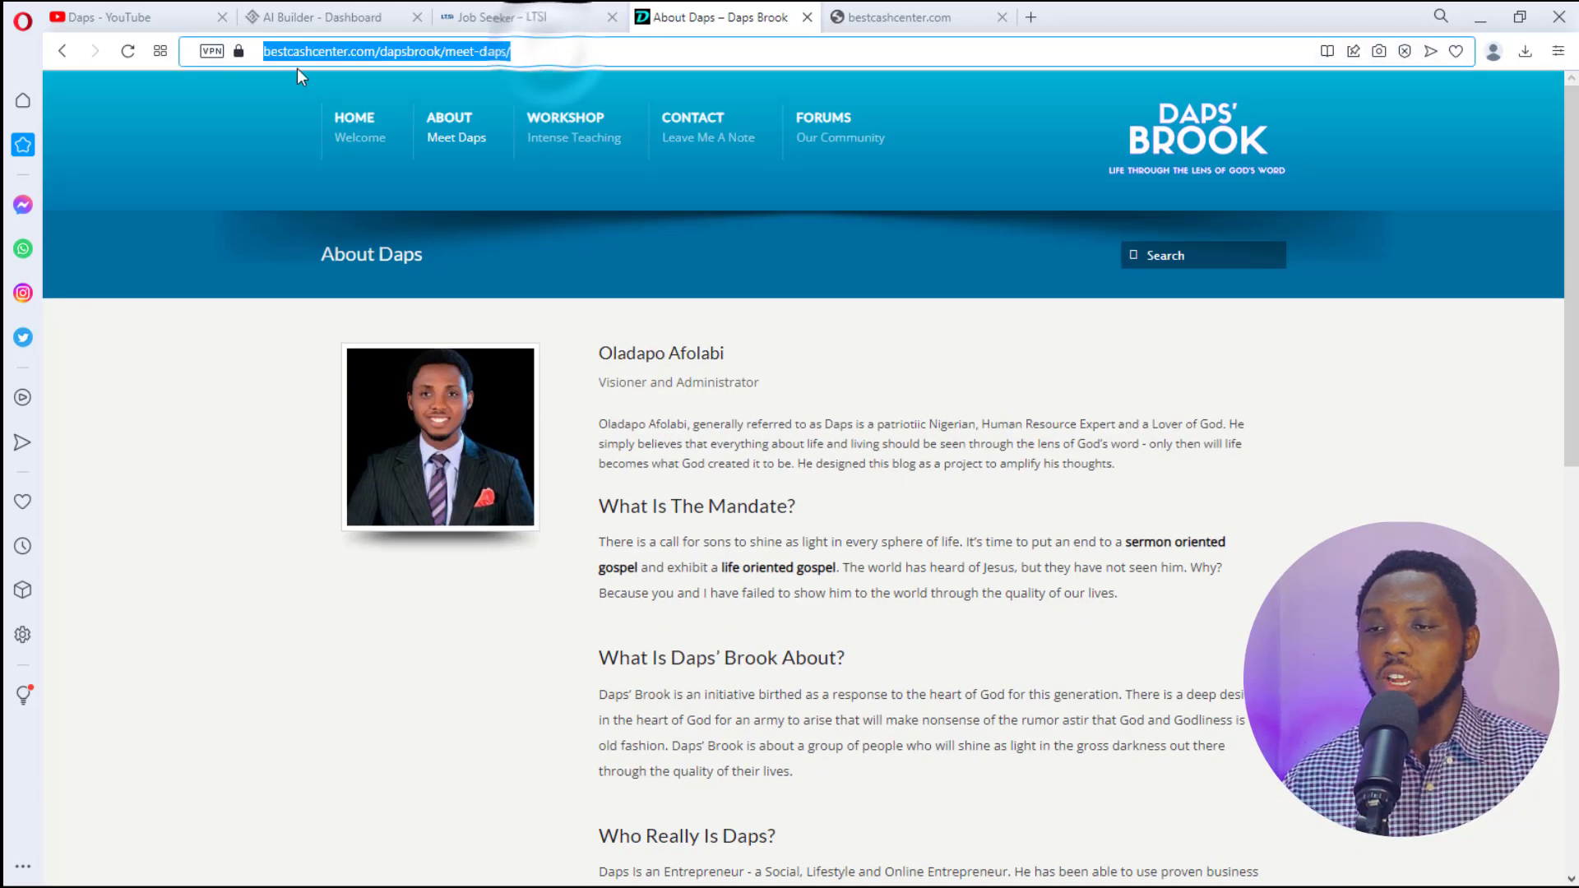
right_click(327, 50)
click(362, 126)
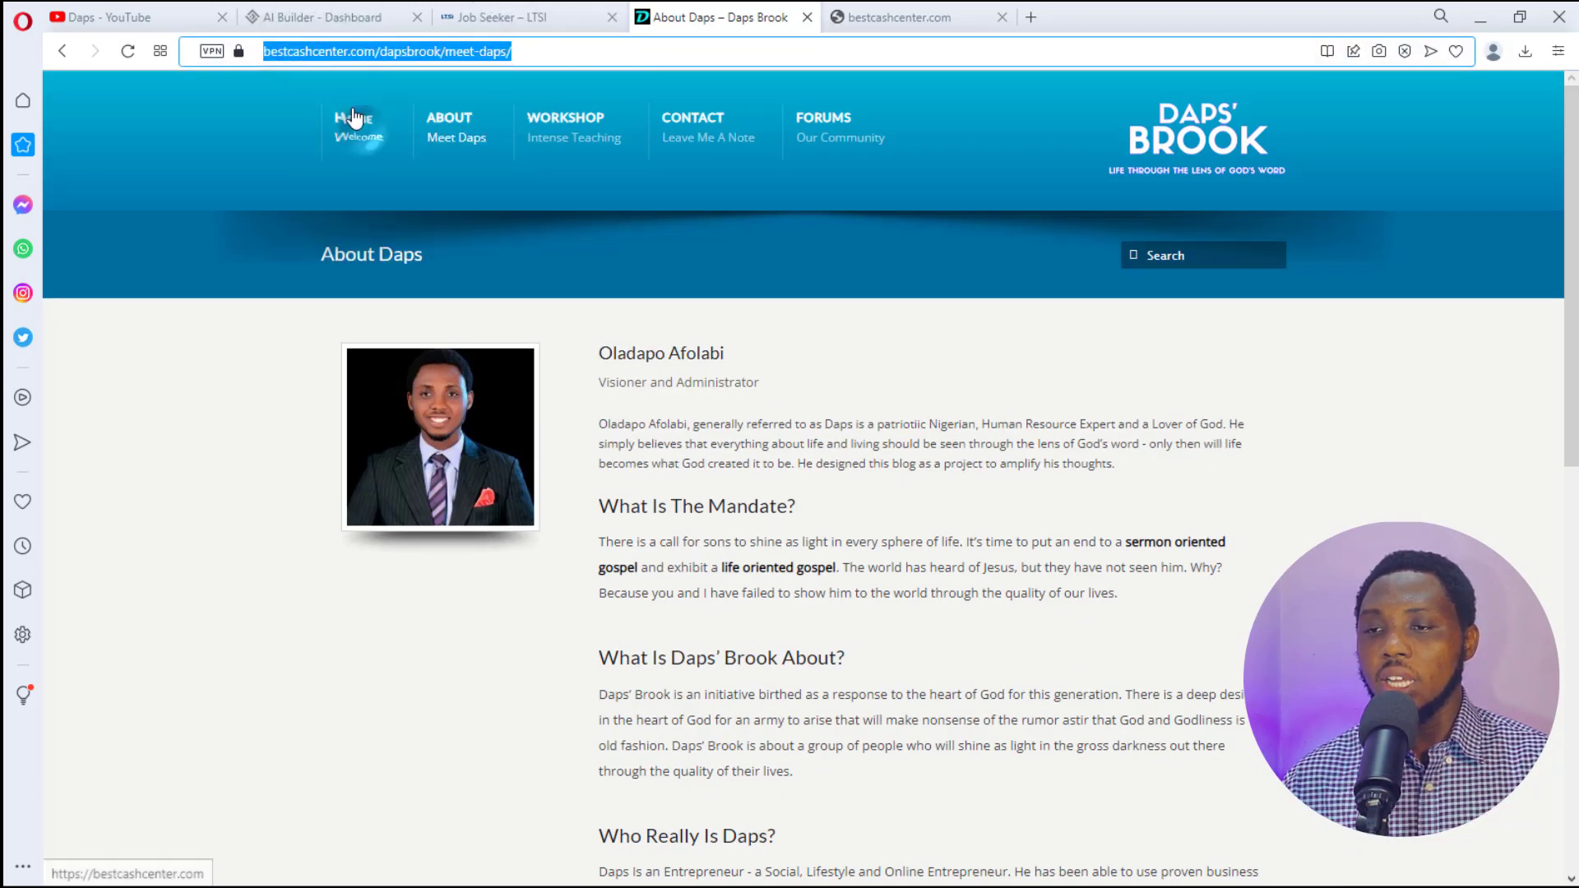
click(325, 18)
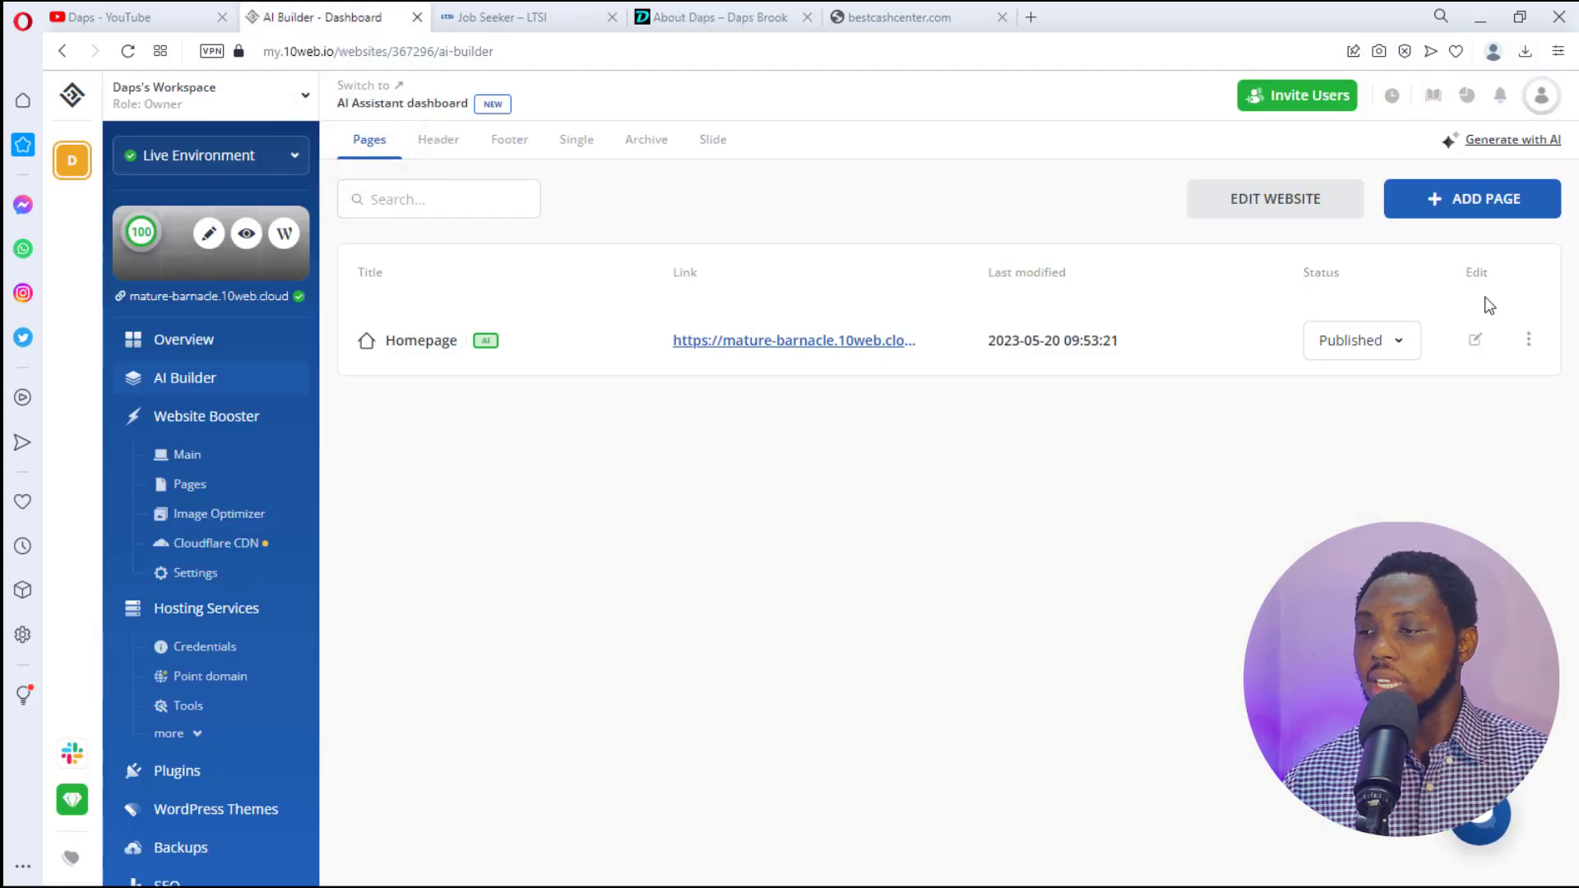
click(1460, 199)
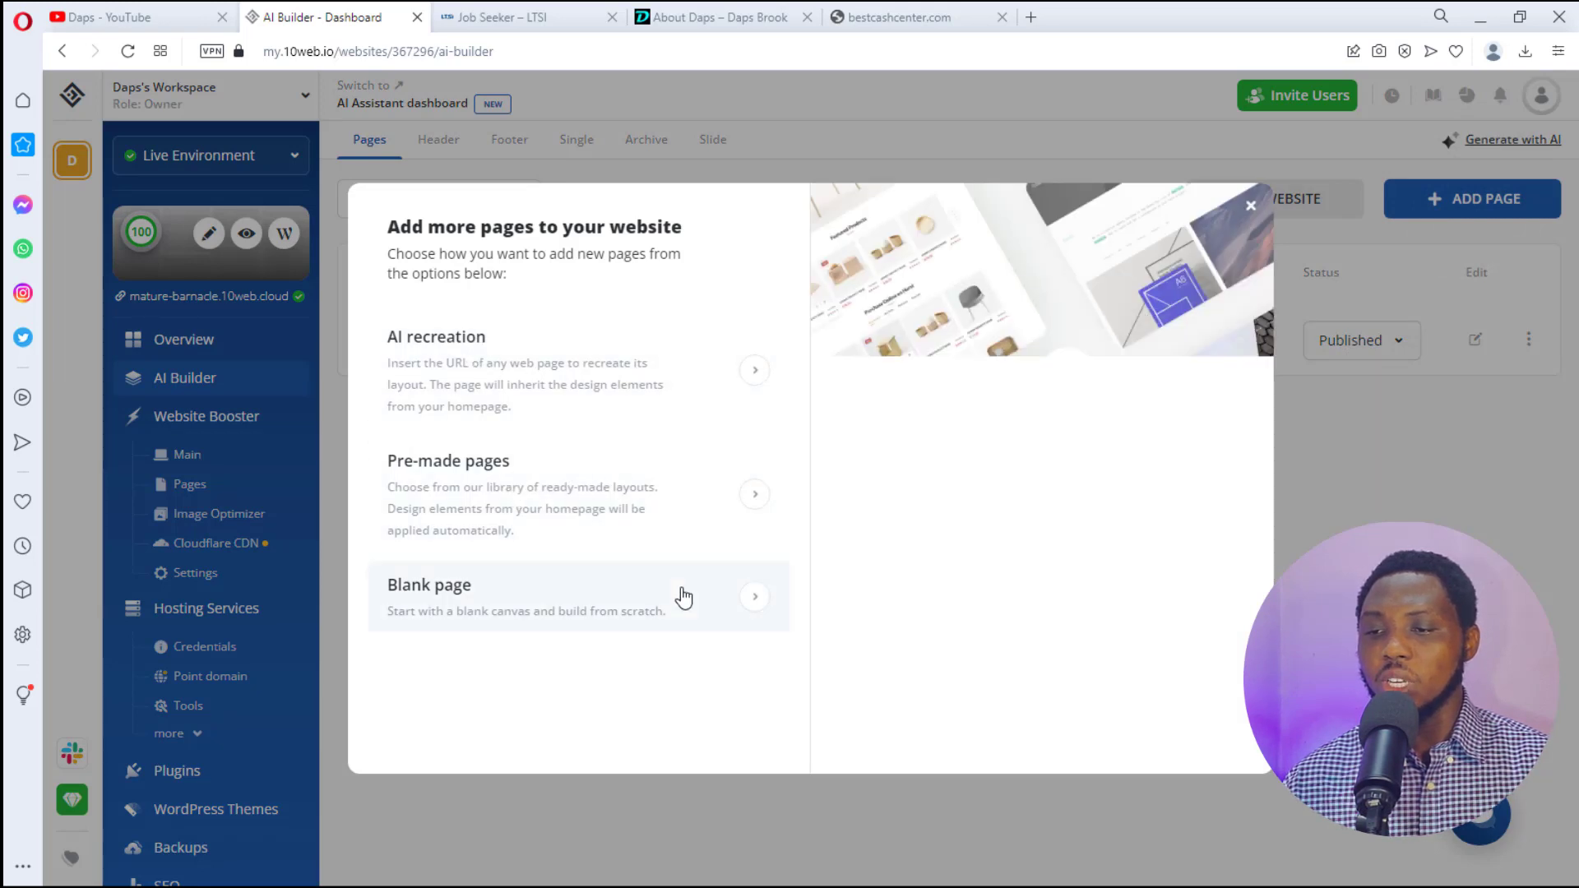
click(496, 376)
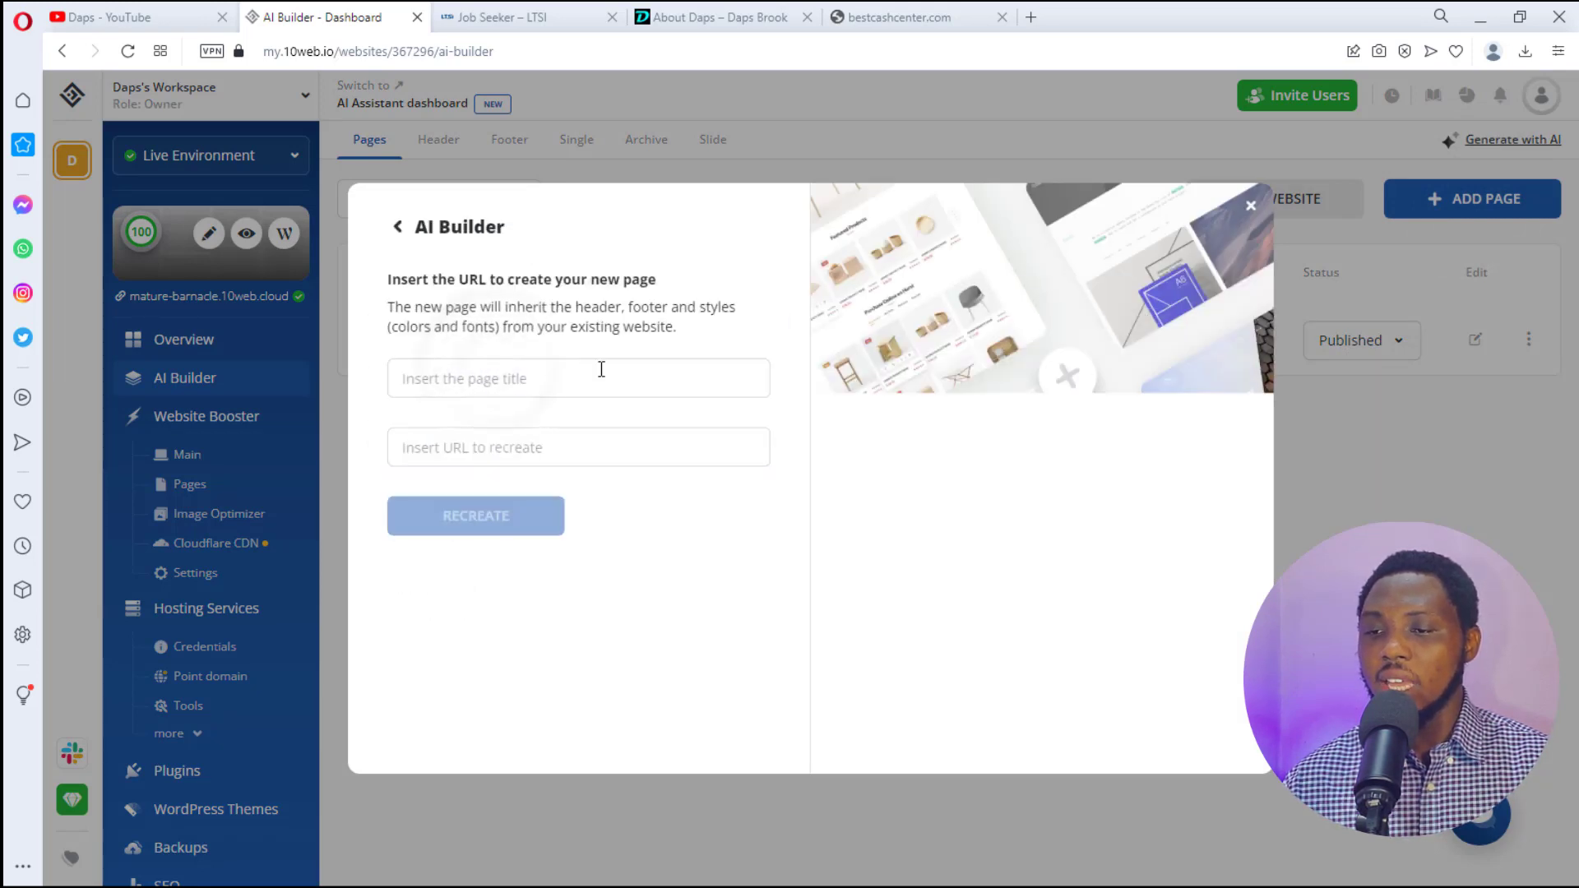
click(477, 381)
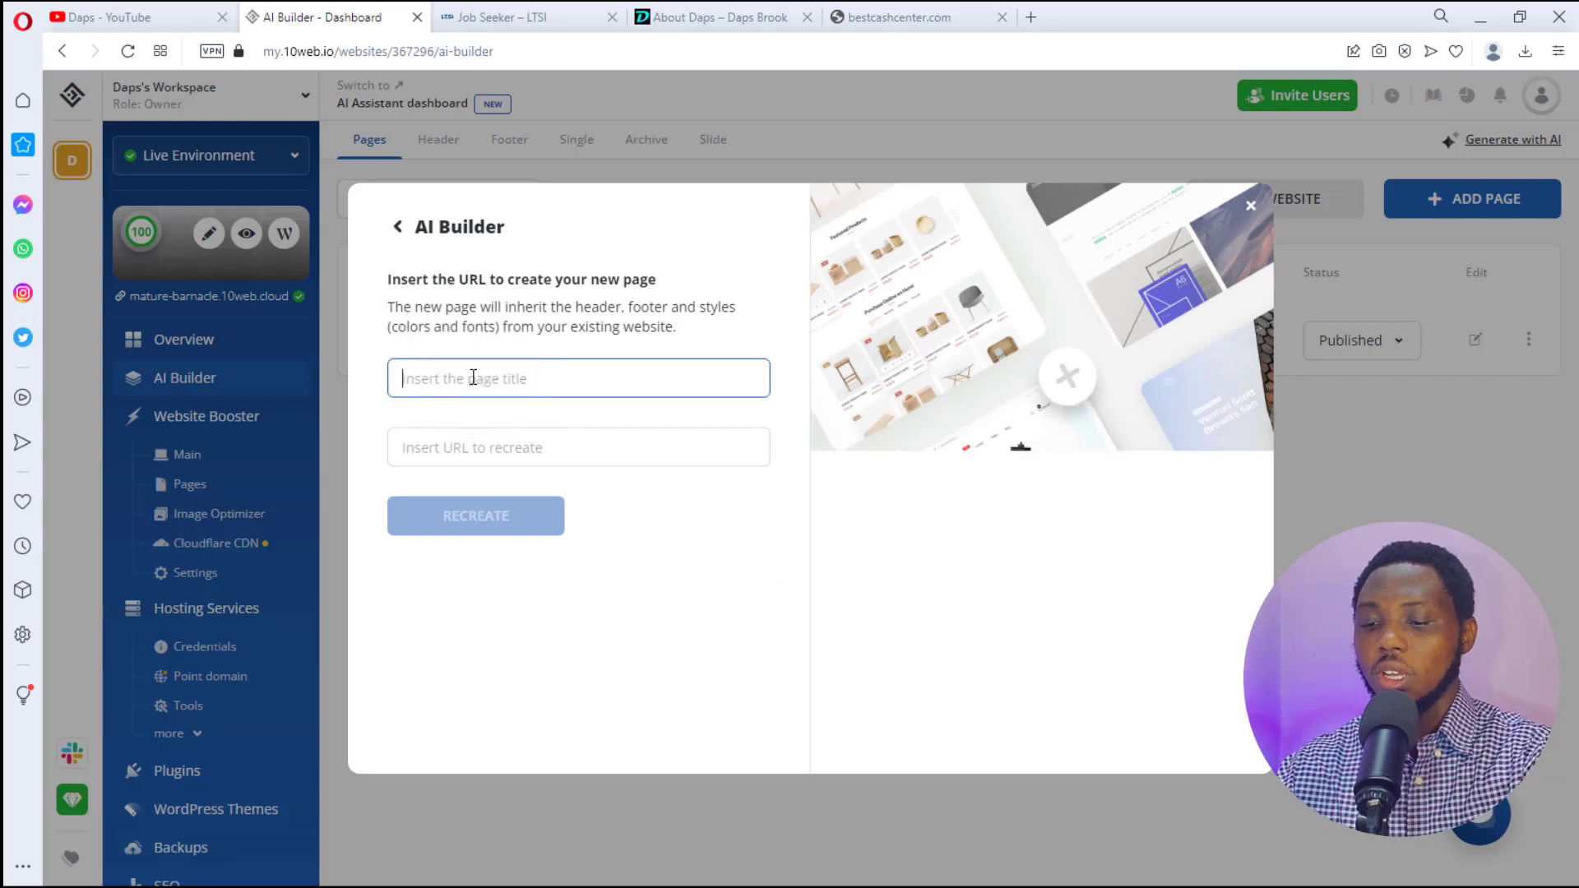
text(About)
click(465, 448)
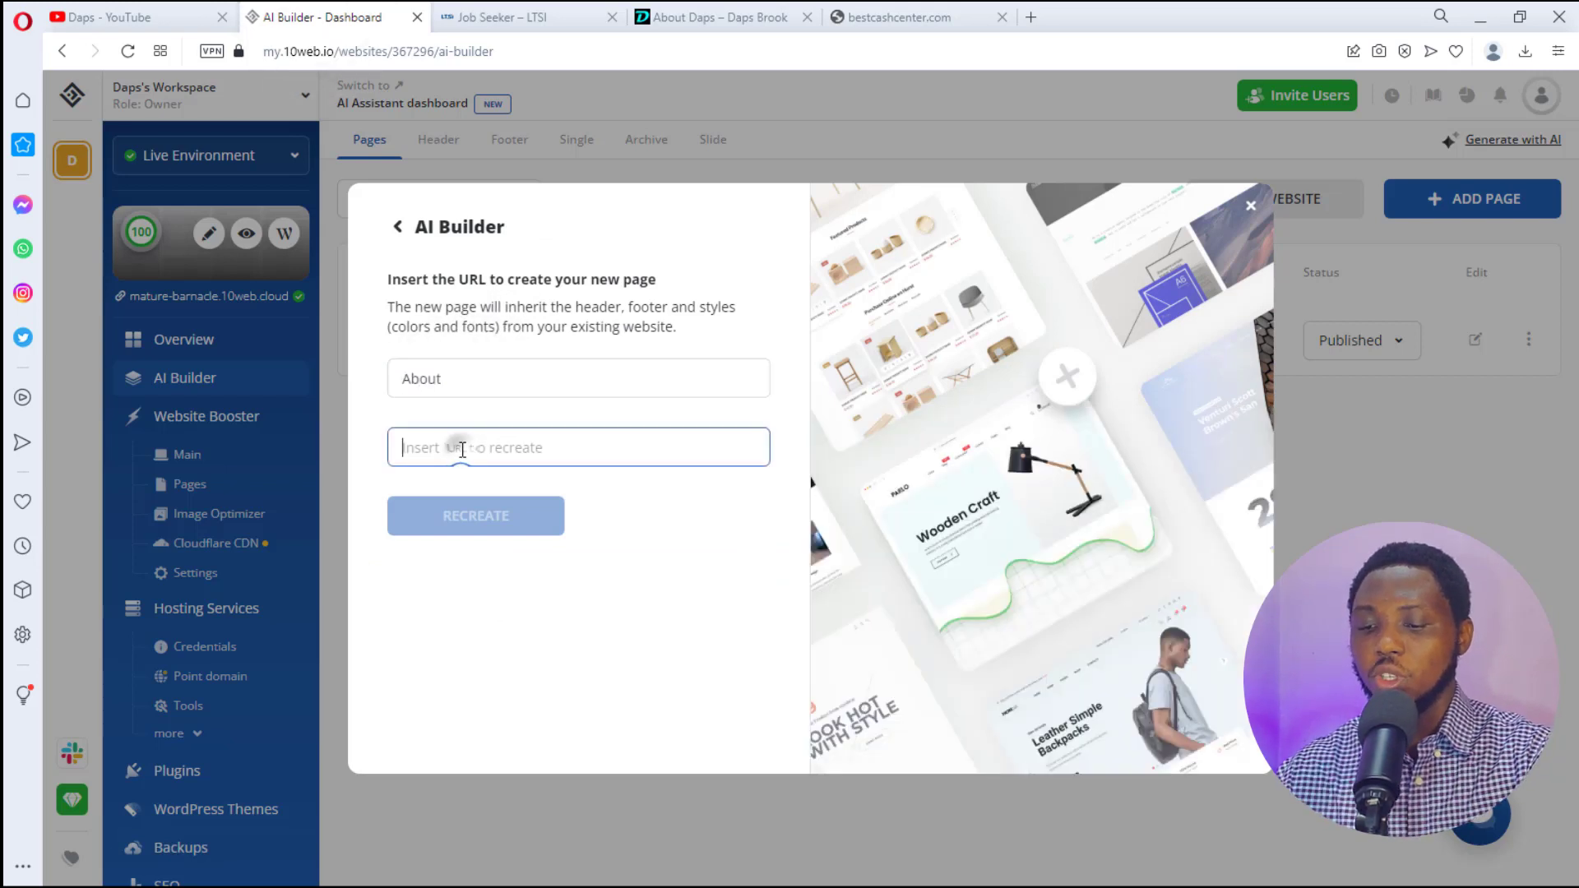
key(ctrl+v)
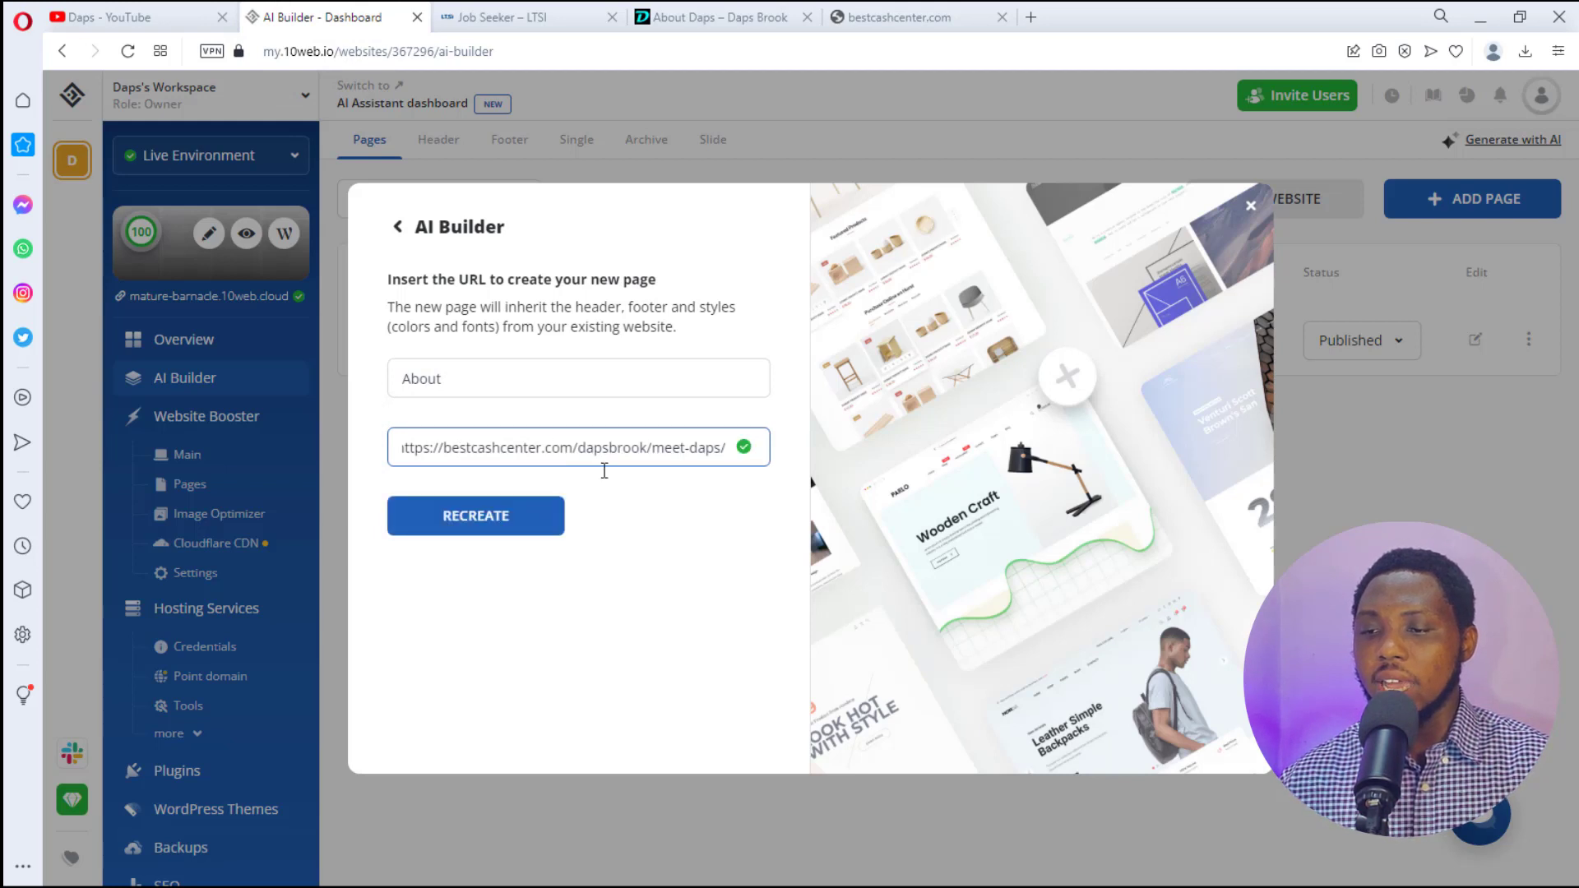
click(476, 518)
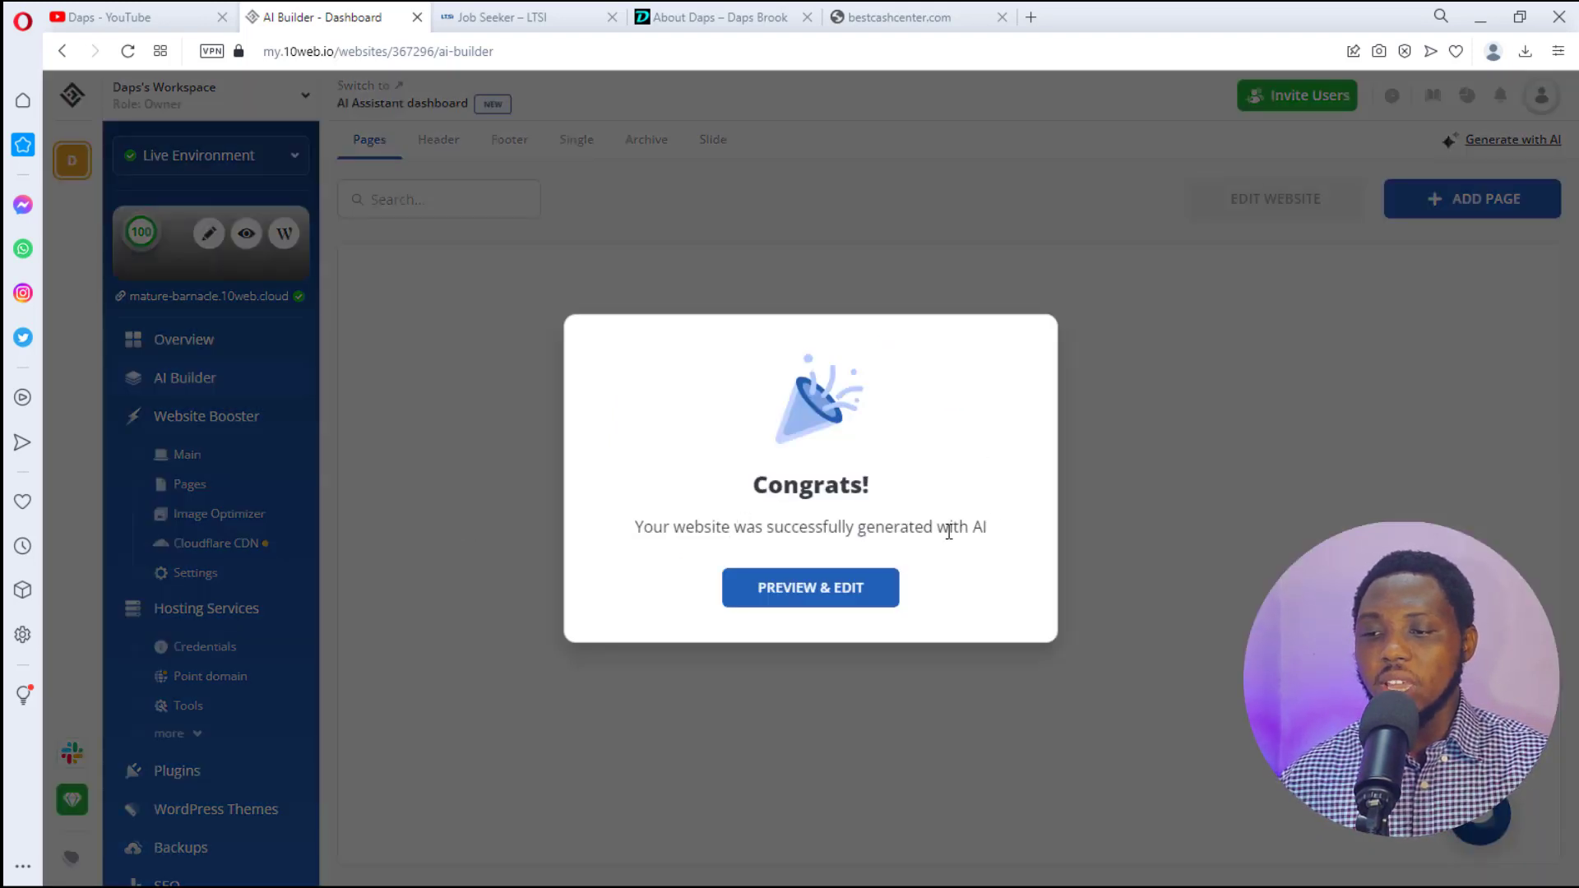
Step: Preview the recreated About page and compare its heading, photo, text and footer with the original blog's About page
click(802, 589)
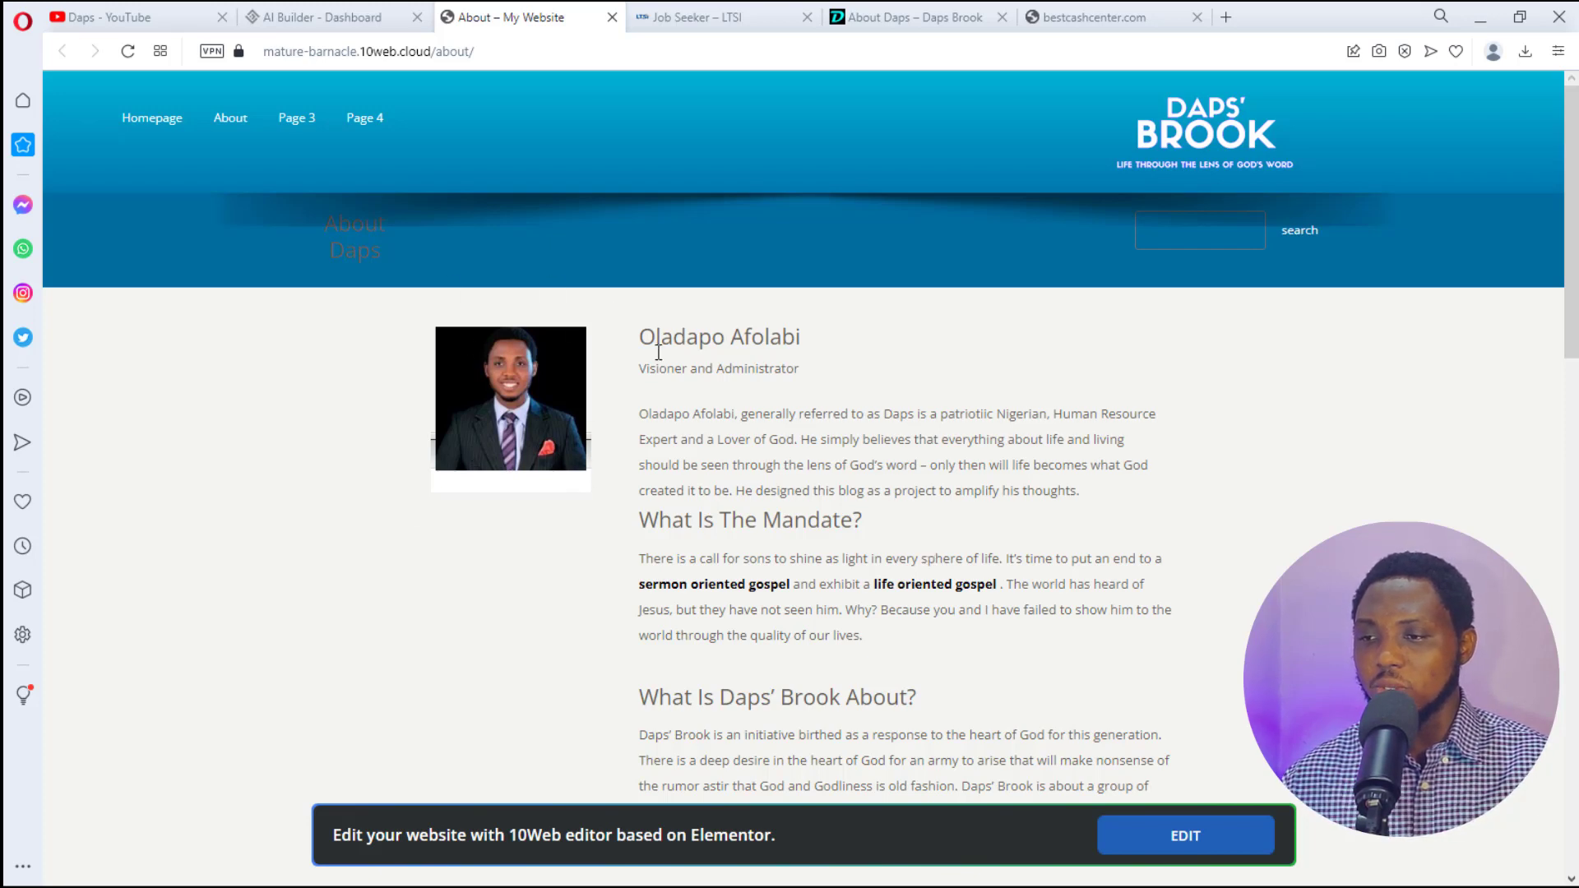
click(913, 20)
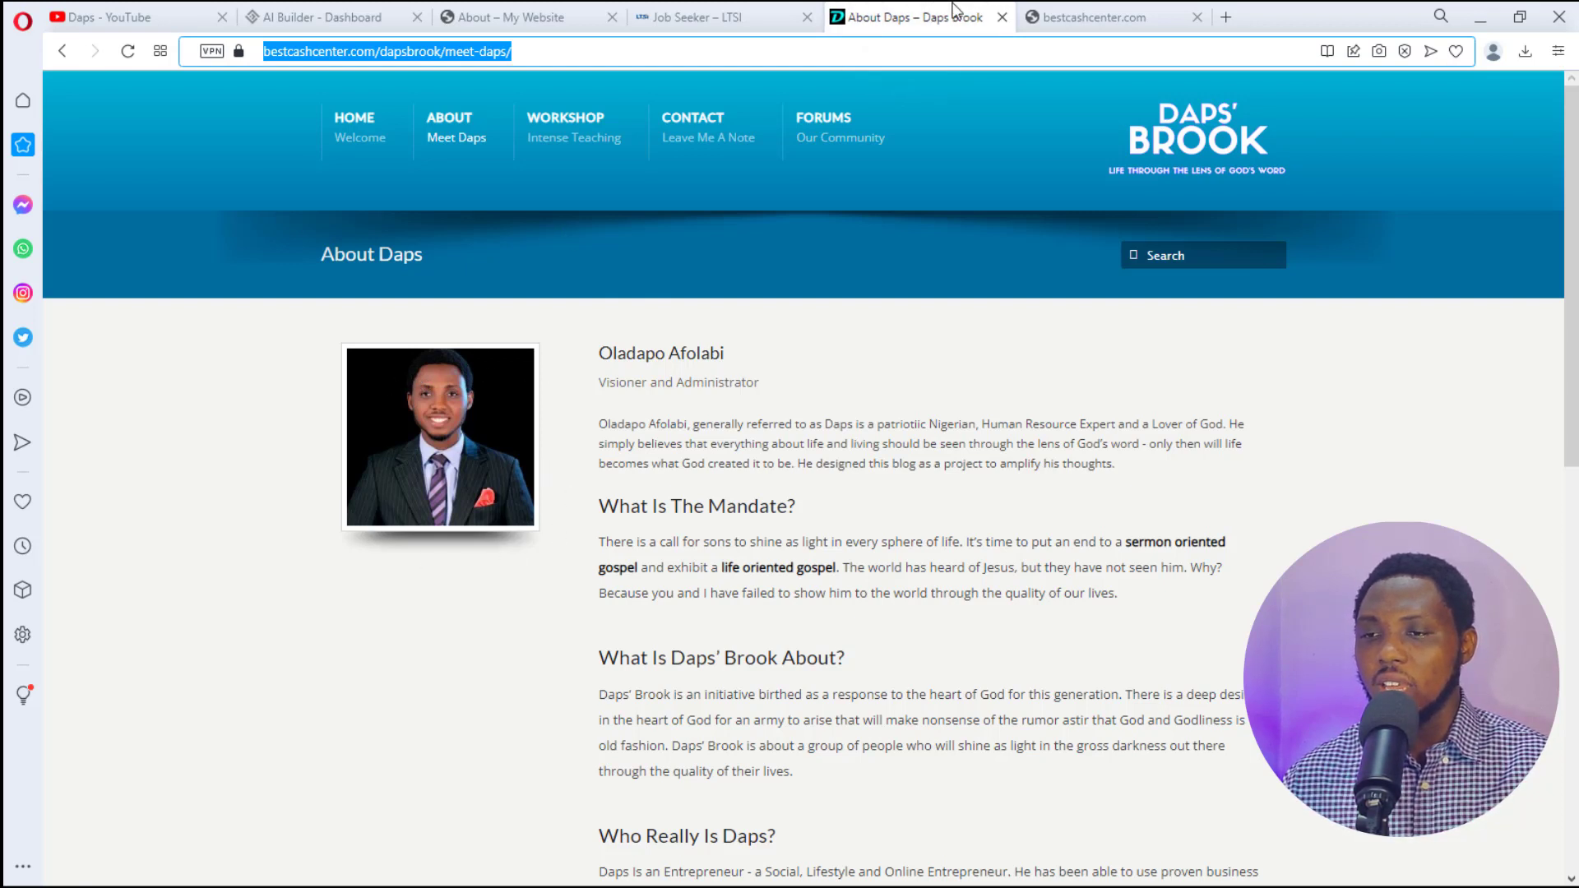
click(522, 16)
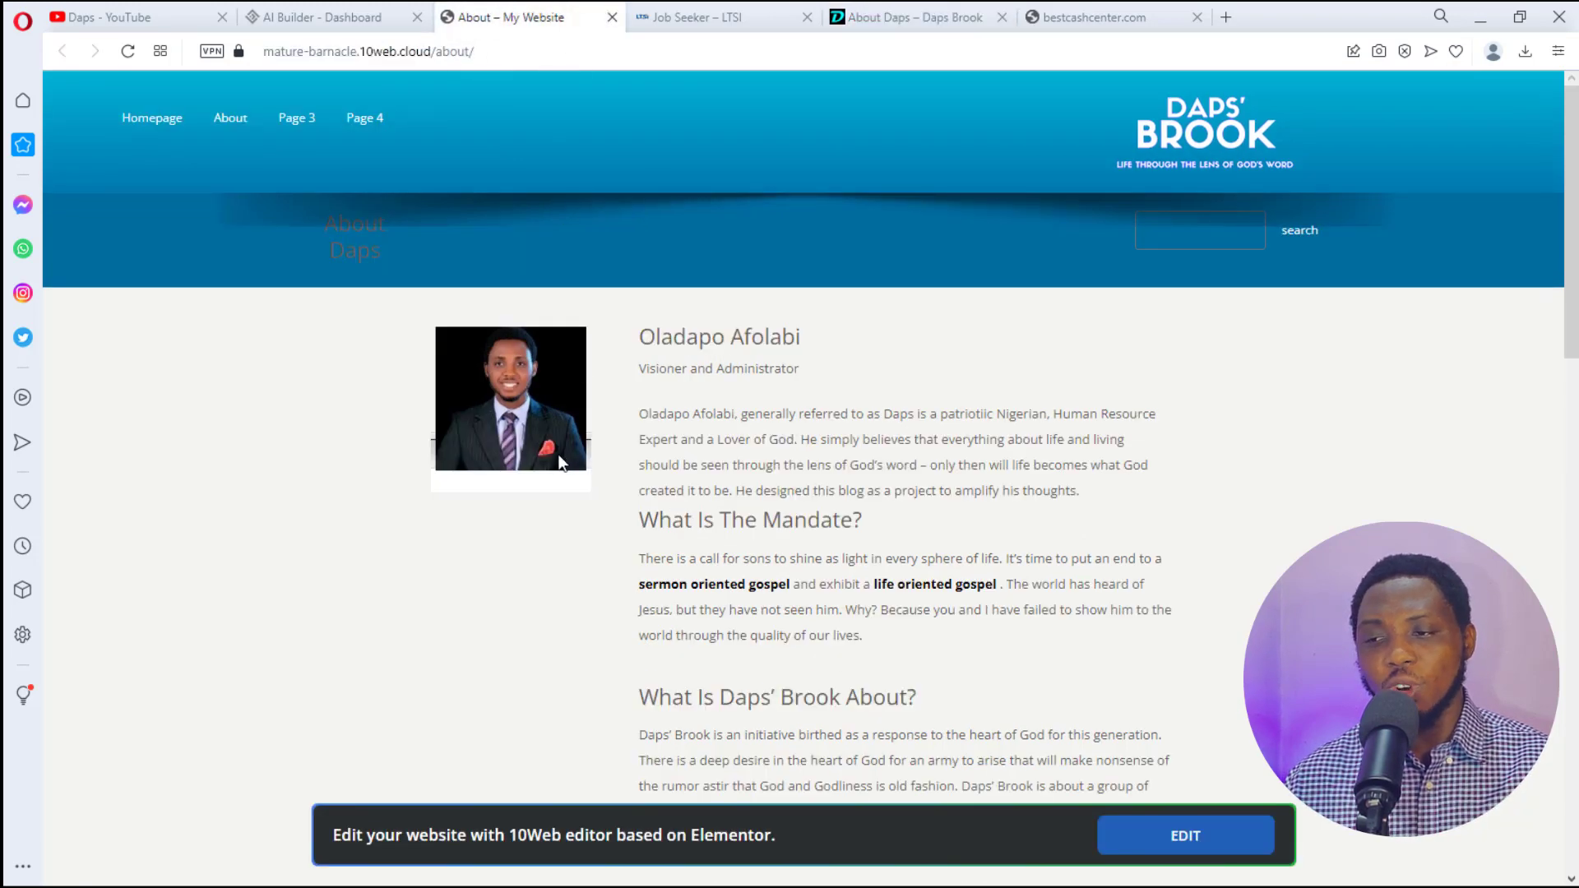
scroll(1161, 461, down, 10)
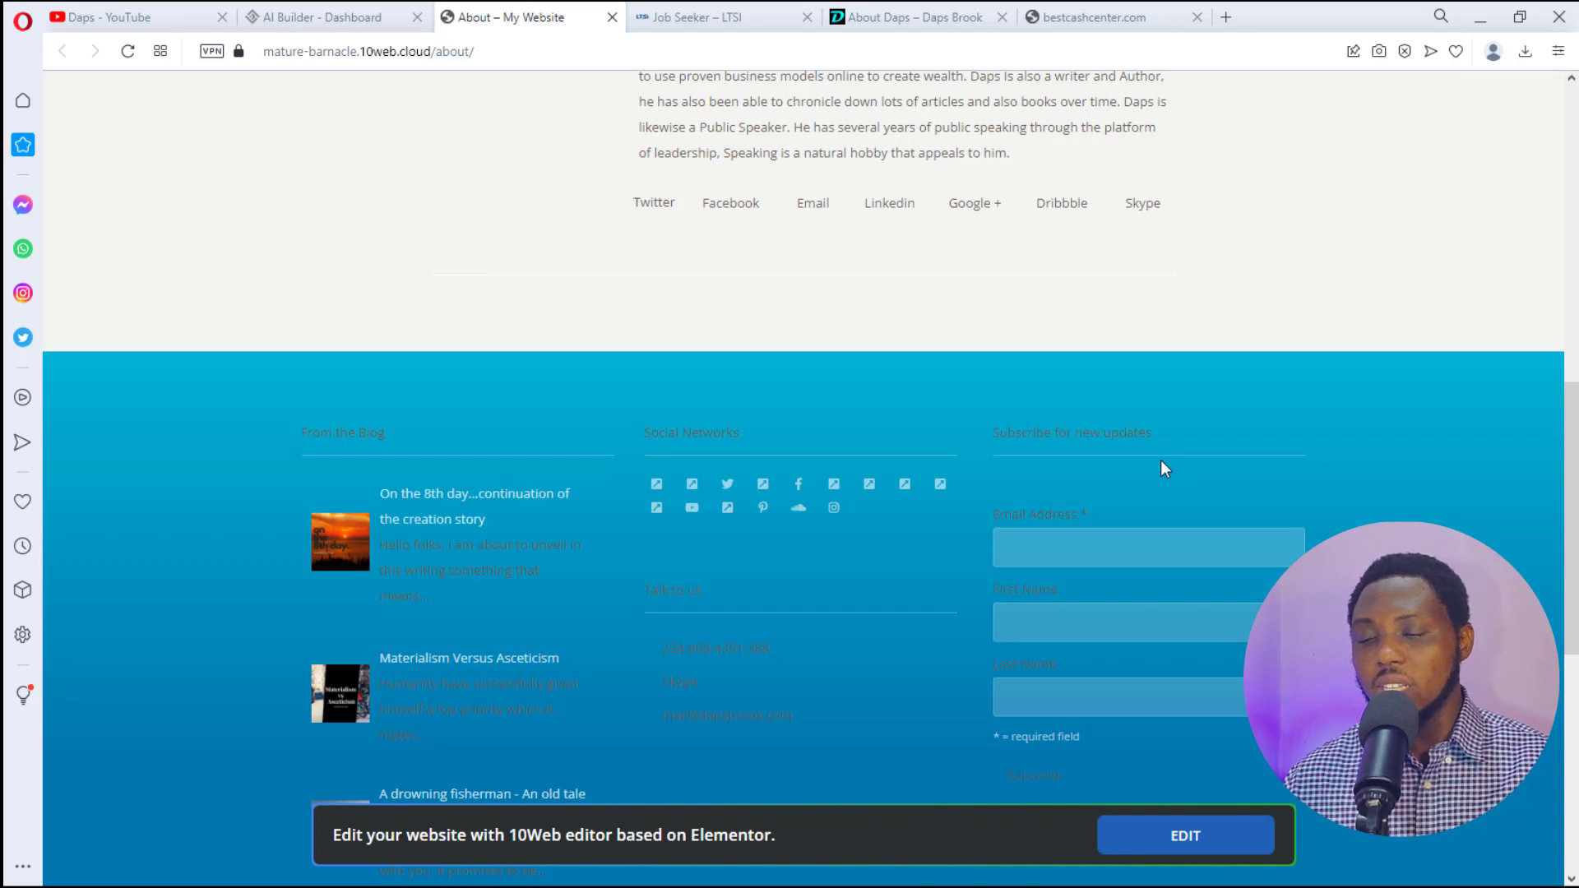
scroll(1161, 460, up, 10)
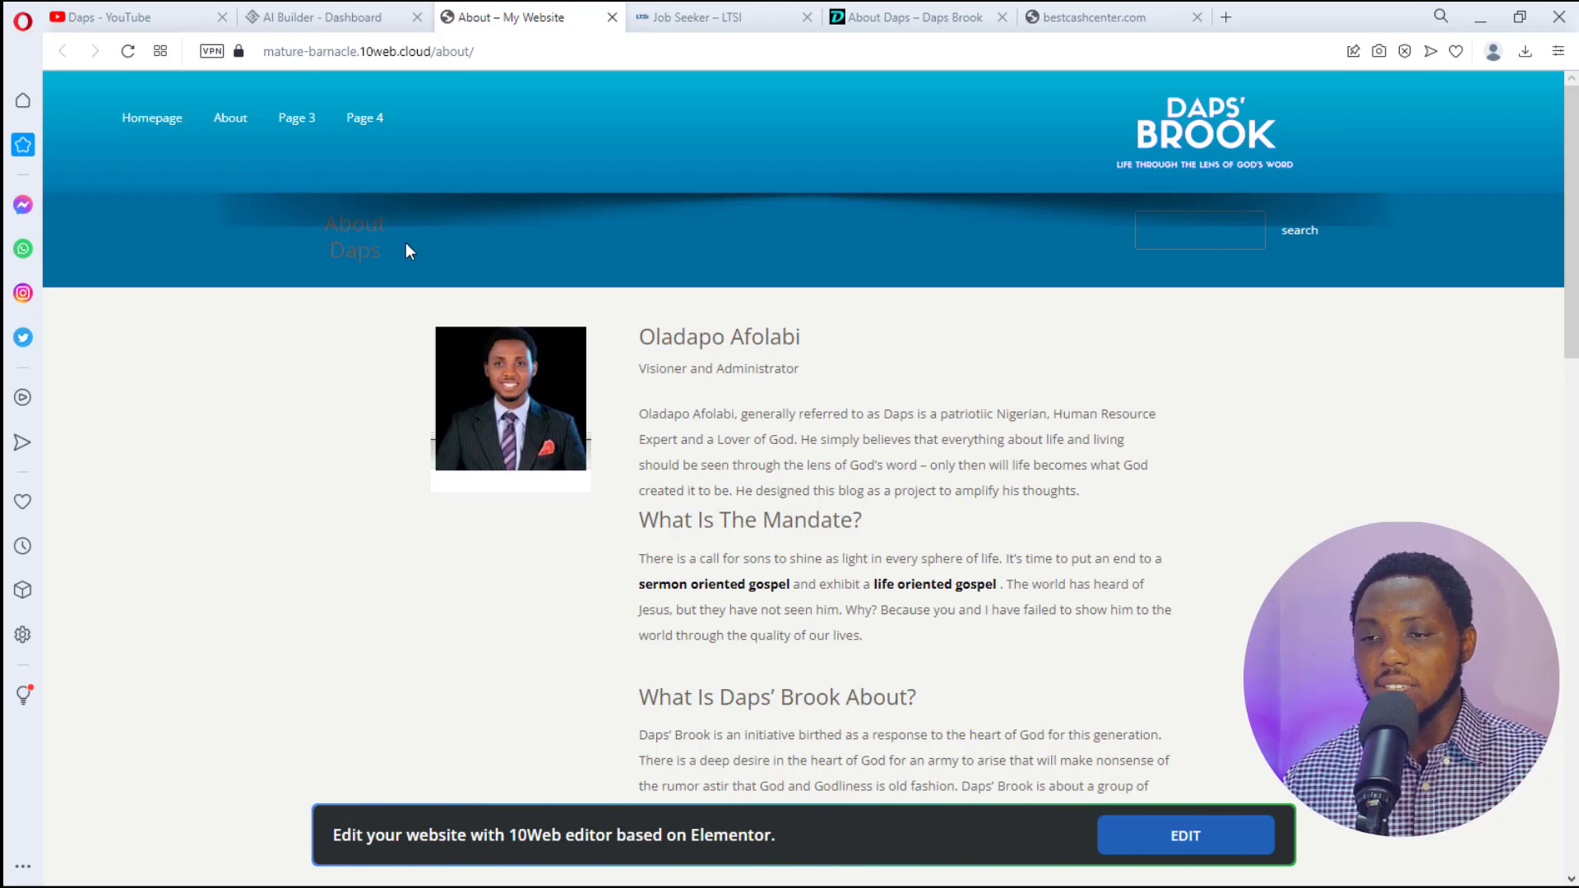
drag(407, 243, 319, 217)
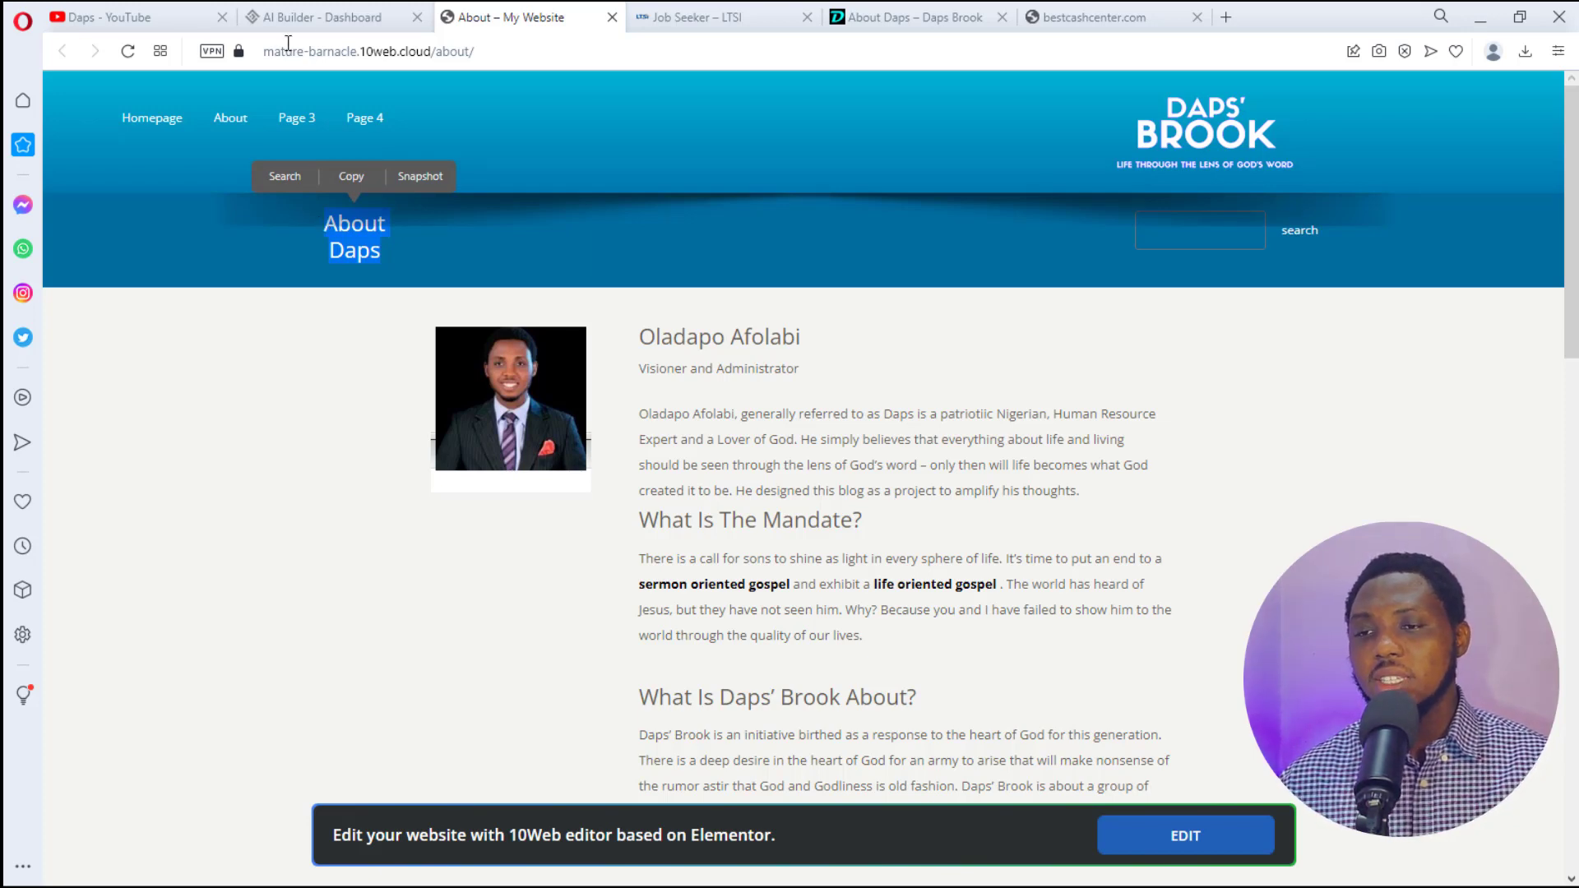
Step: Compare the website's page list and the navigation menu of the recreated About page with the original blog's menu
click(313, 14)
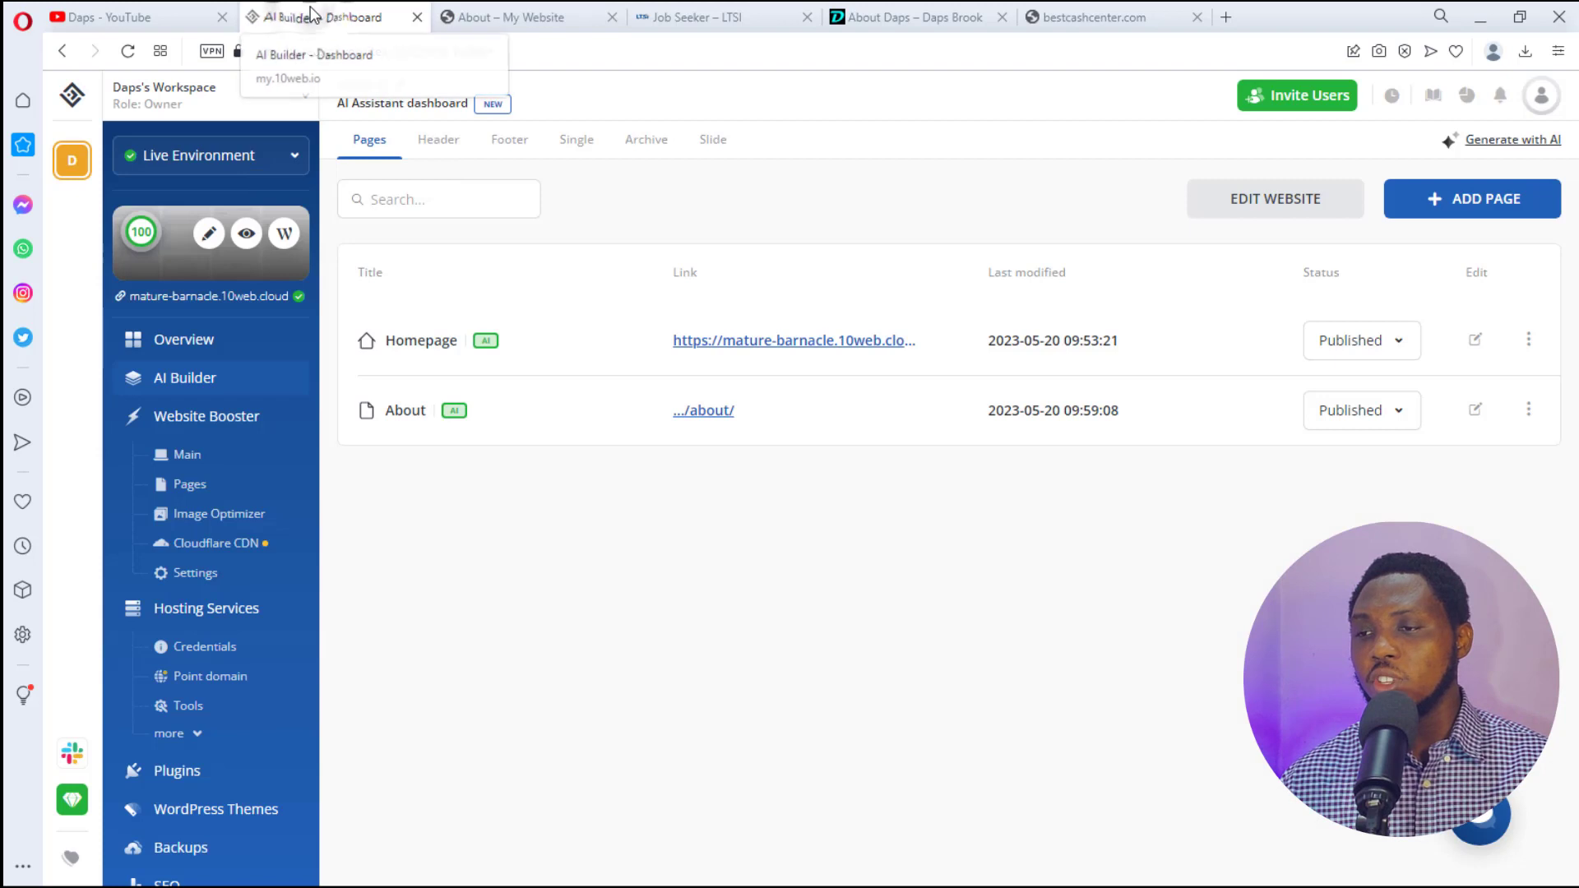
click(510, 14)
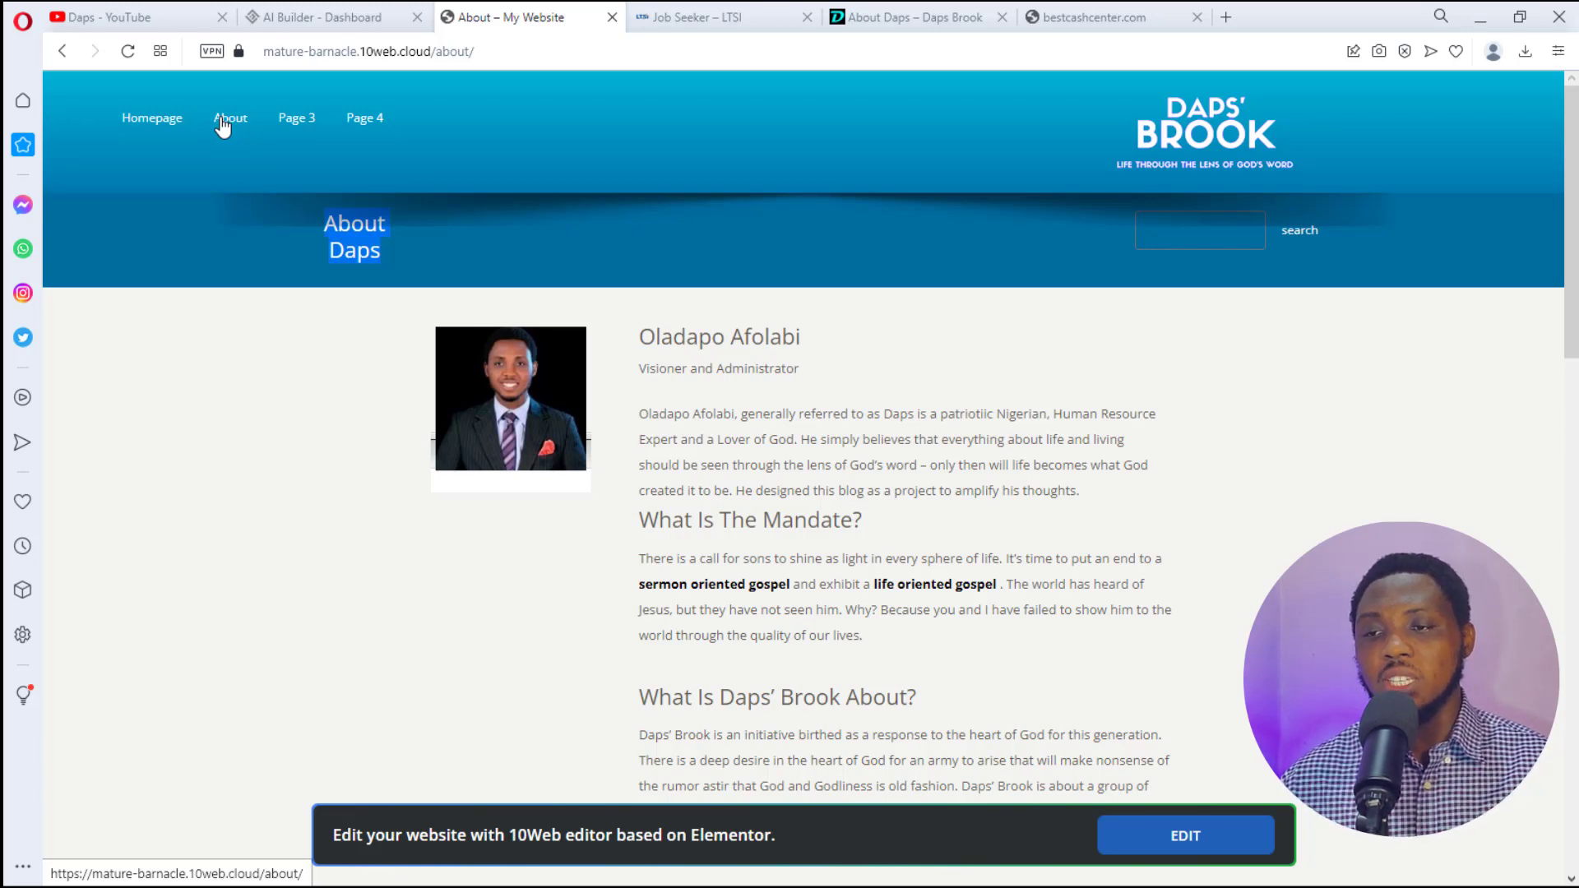
click(885, 16)
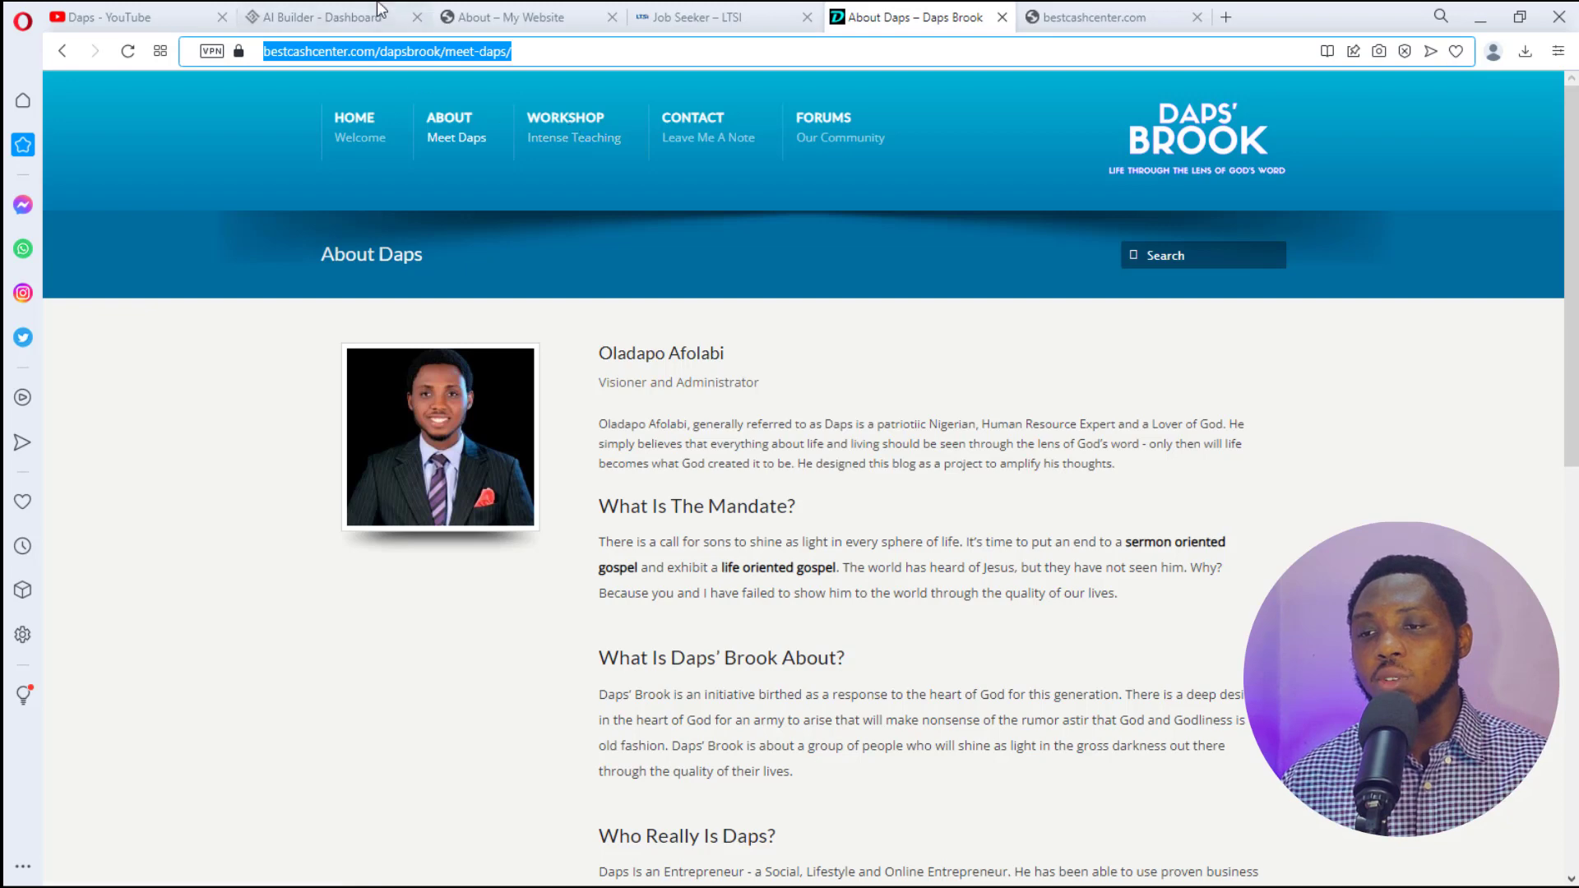
Step: Review the header and footer templates that the AI Builder holds for the website
click(327, 16)
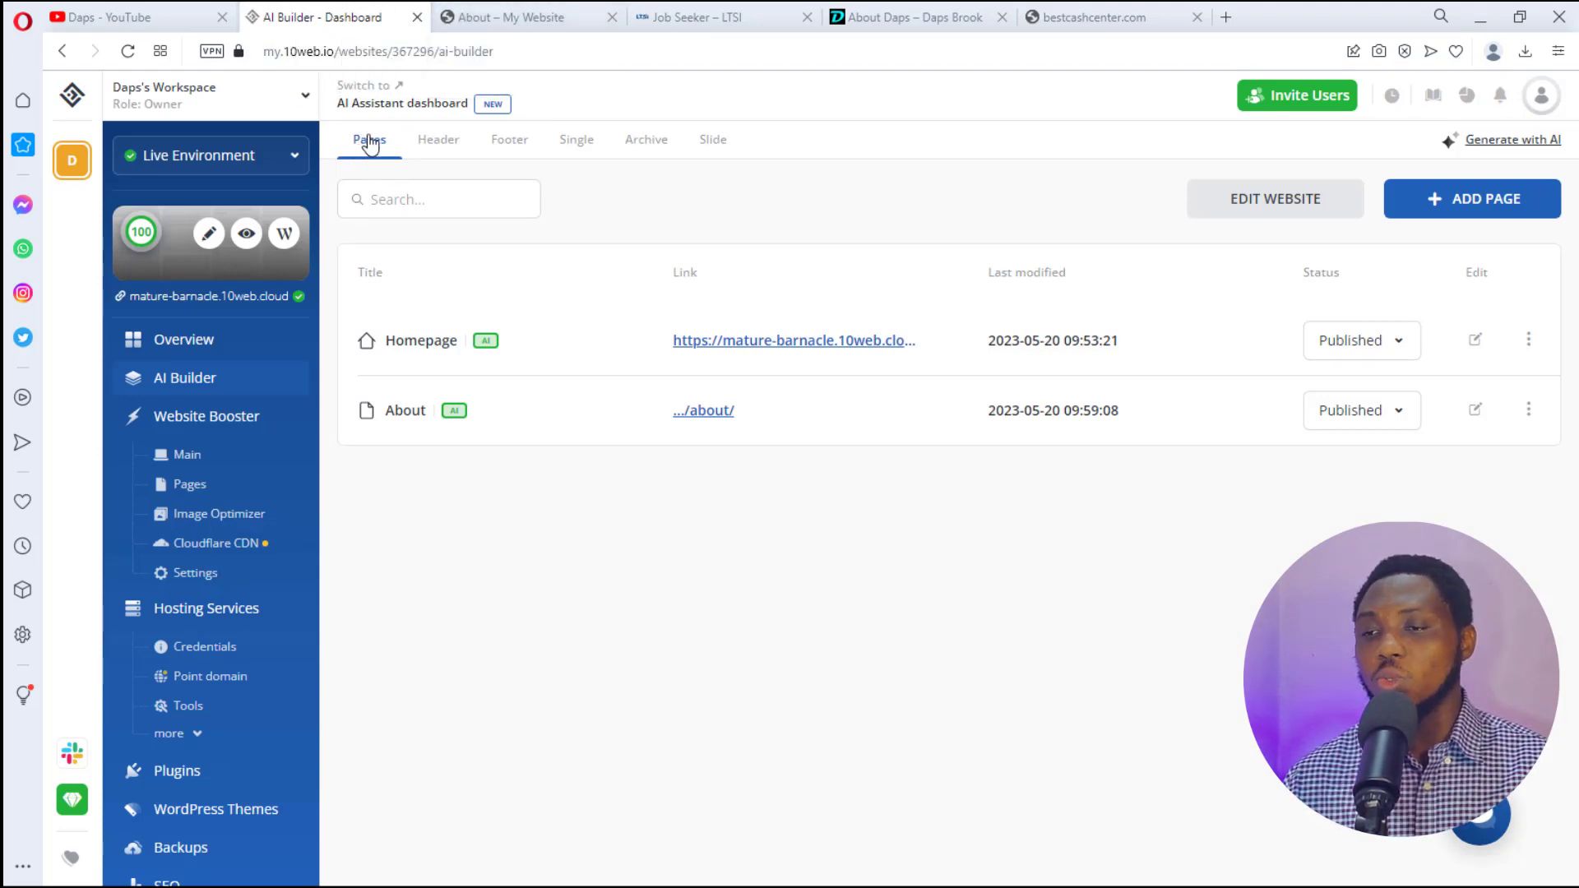
click(424, 144)
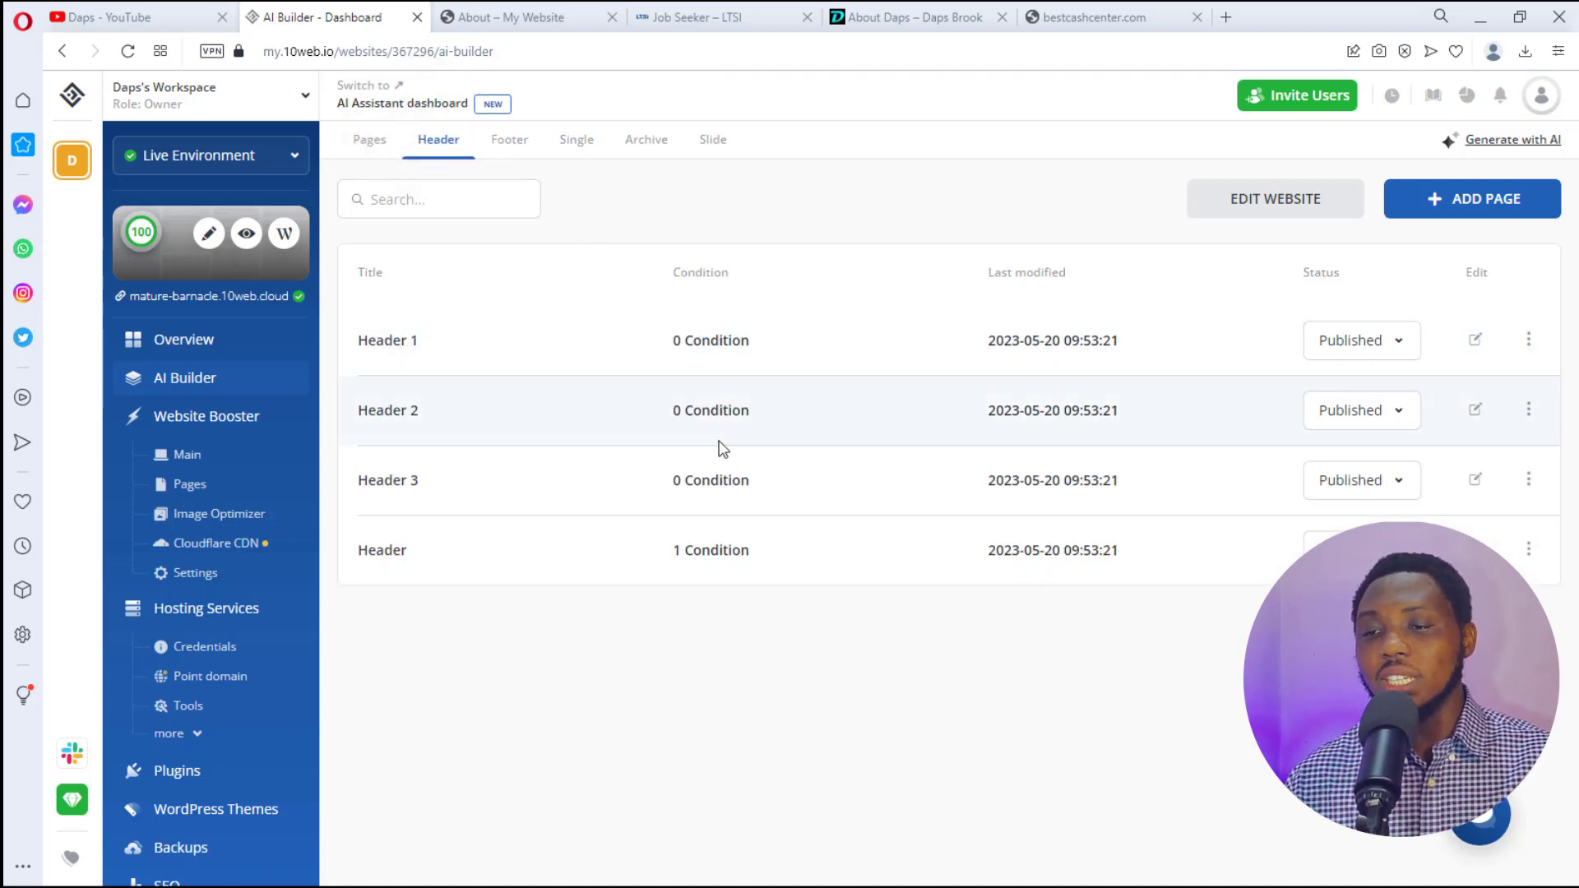
click(499, 148)
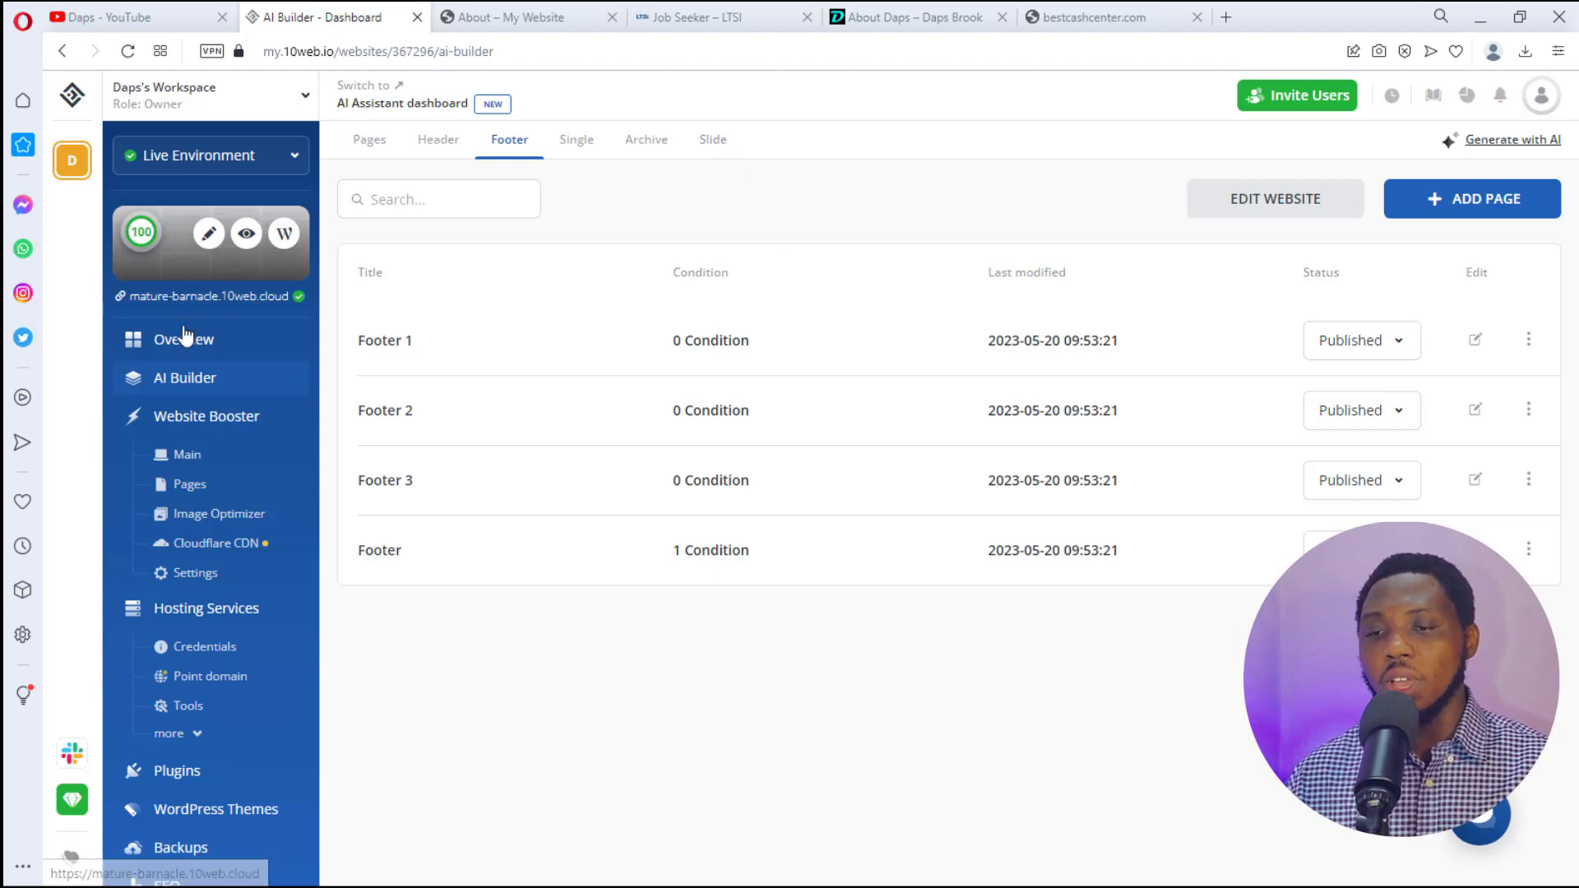
Step: Open the website's domain settings in the hosting services and highlight the primary domain mature-barnacle.10web.cloud
scroll(201, 403, down, 1)
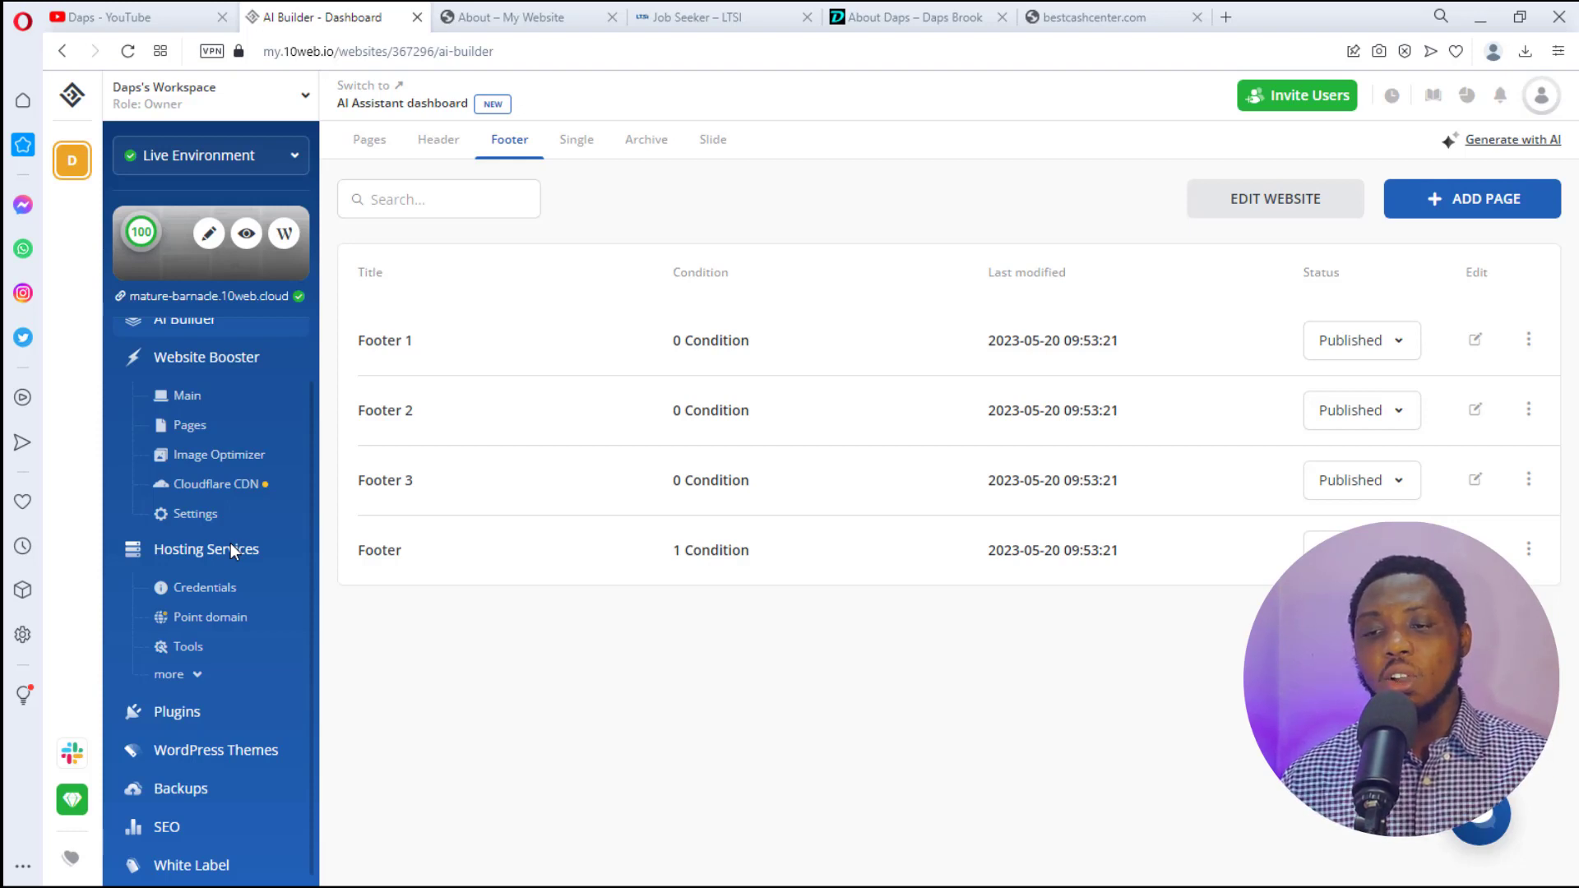
click(212, 618)
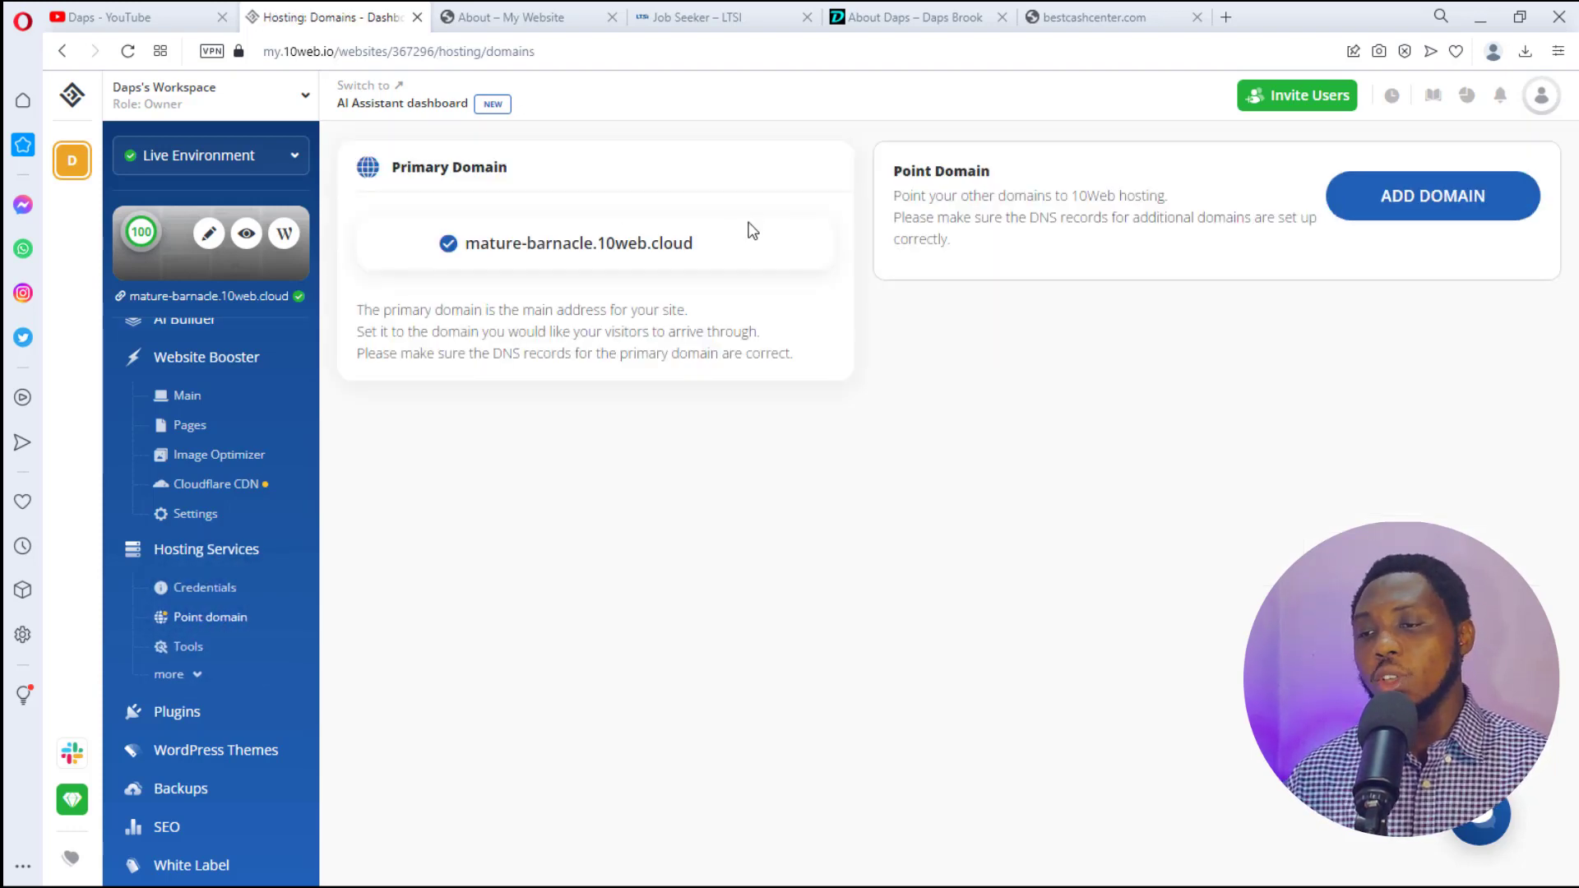
drag(735, 236, 455, 263)
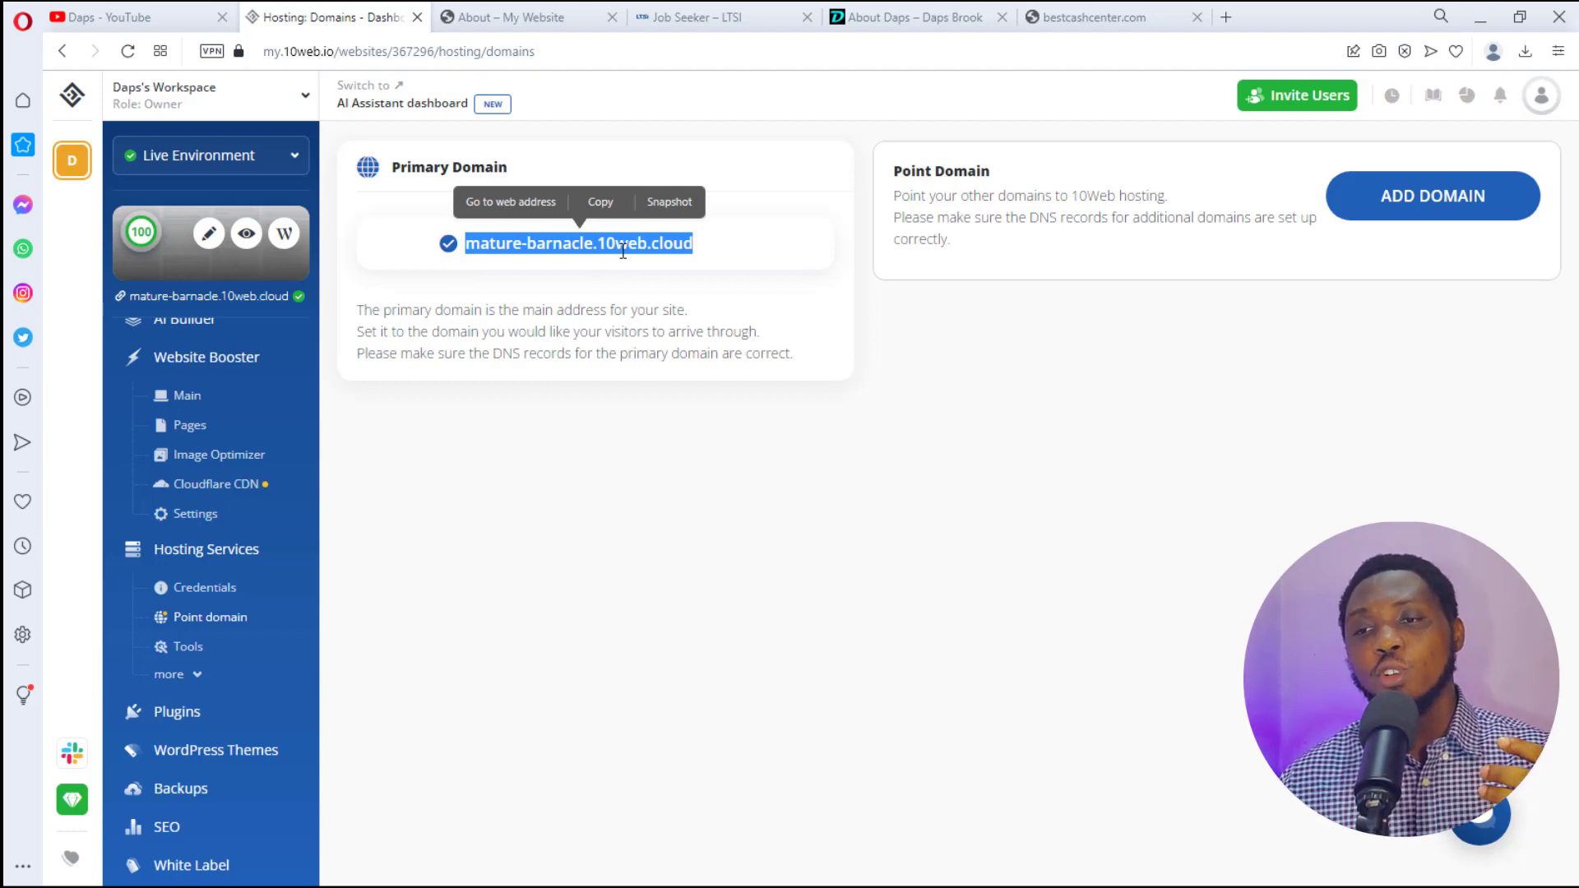
Step: Start editing the recreated About page and open the plan options of the 7-day 10Web Pro trial
click(549, 16)
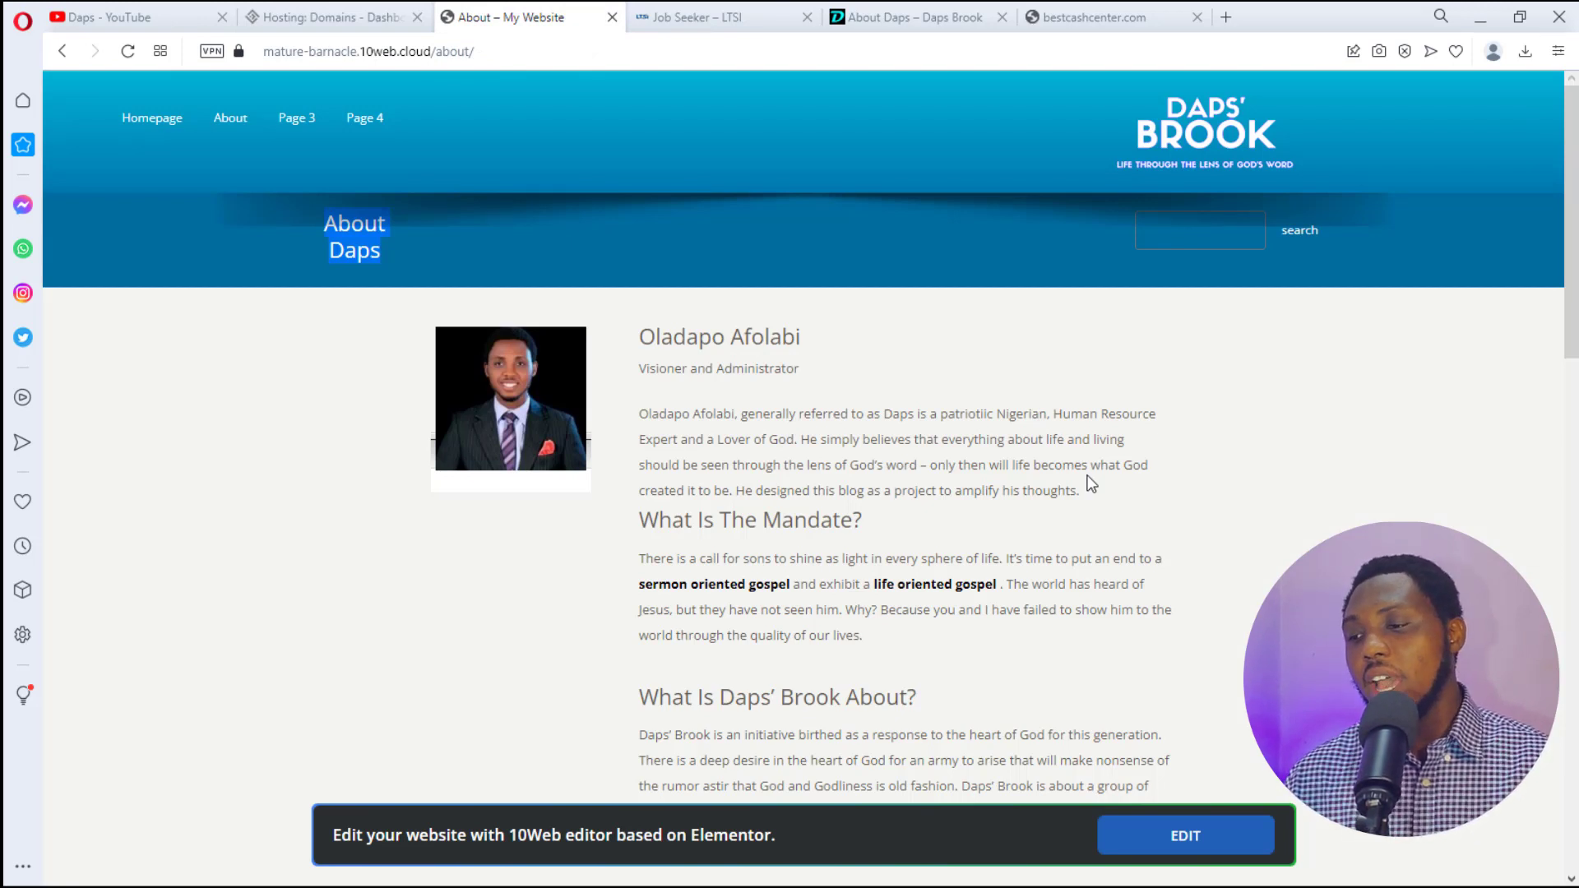
click(1192, 844)
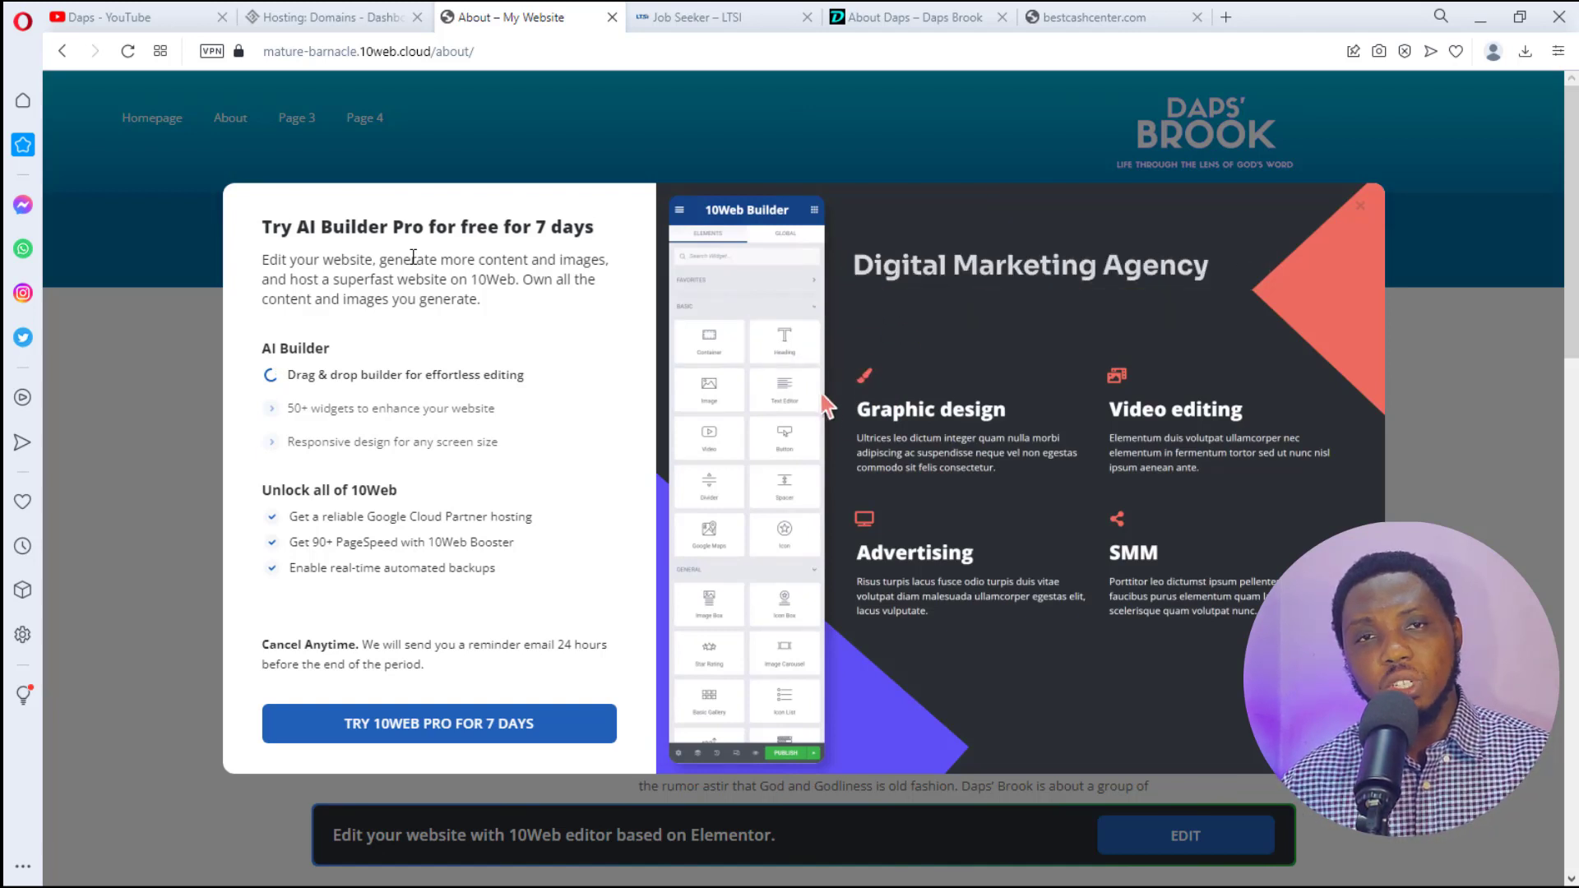
click(393, 728)
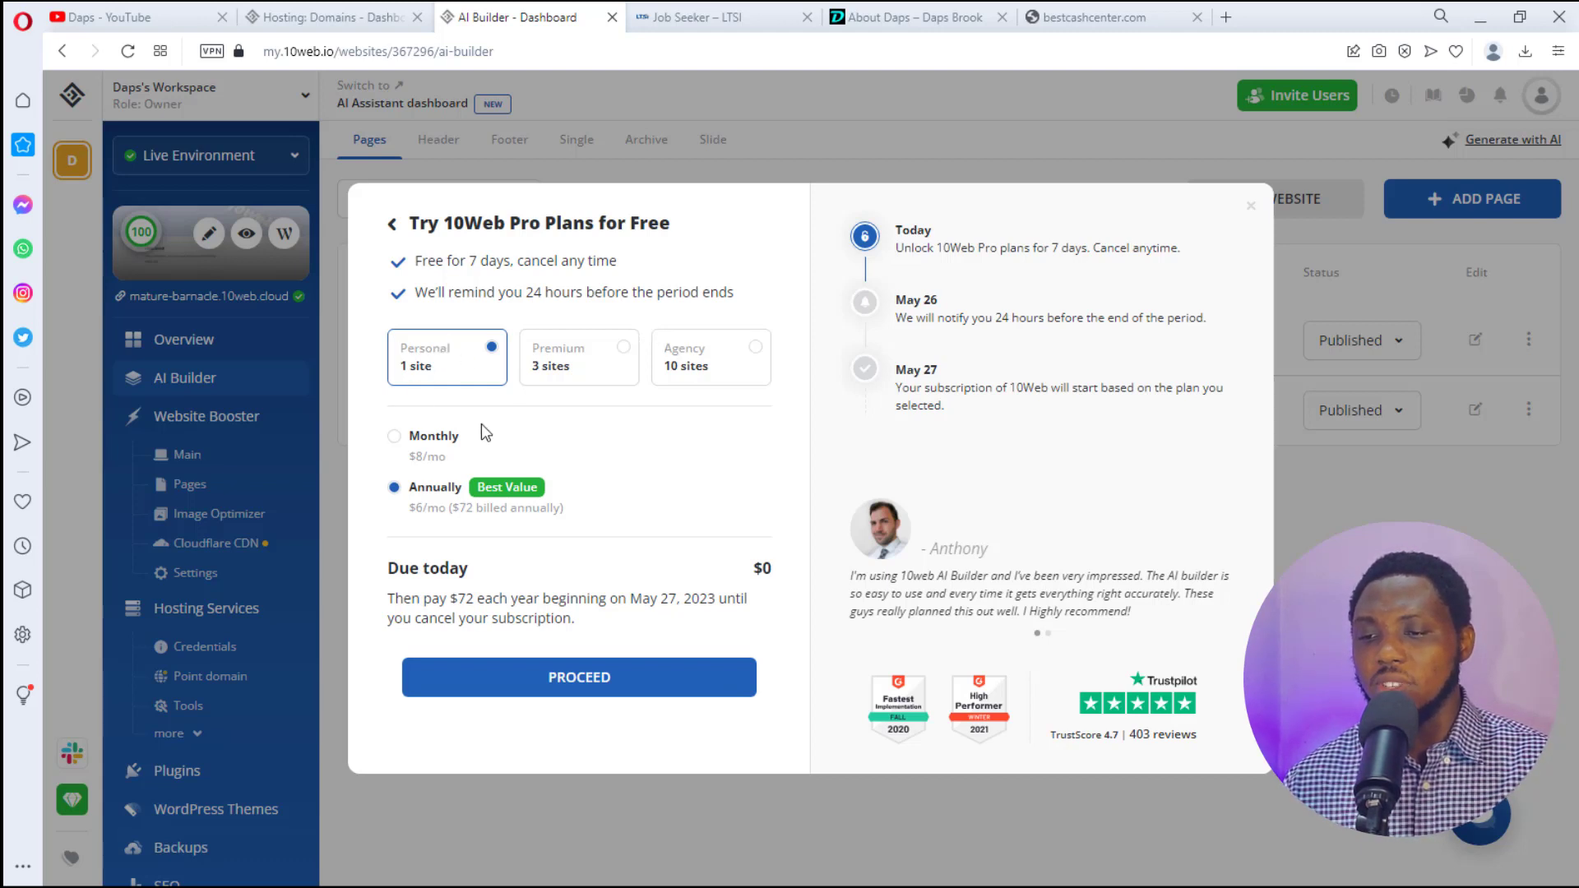
Step: Start the 7-day free trial of the Personal plan with monthly billing, entering the credit card details as payment method
click(394, 435)
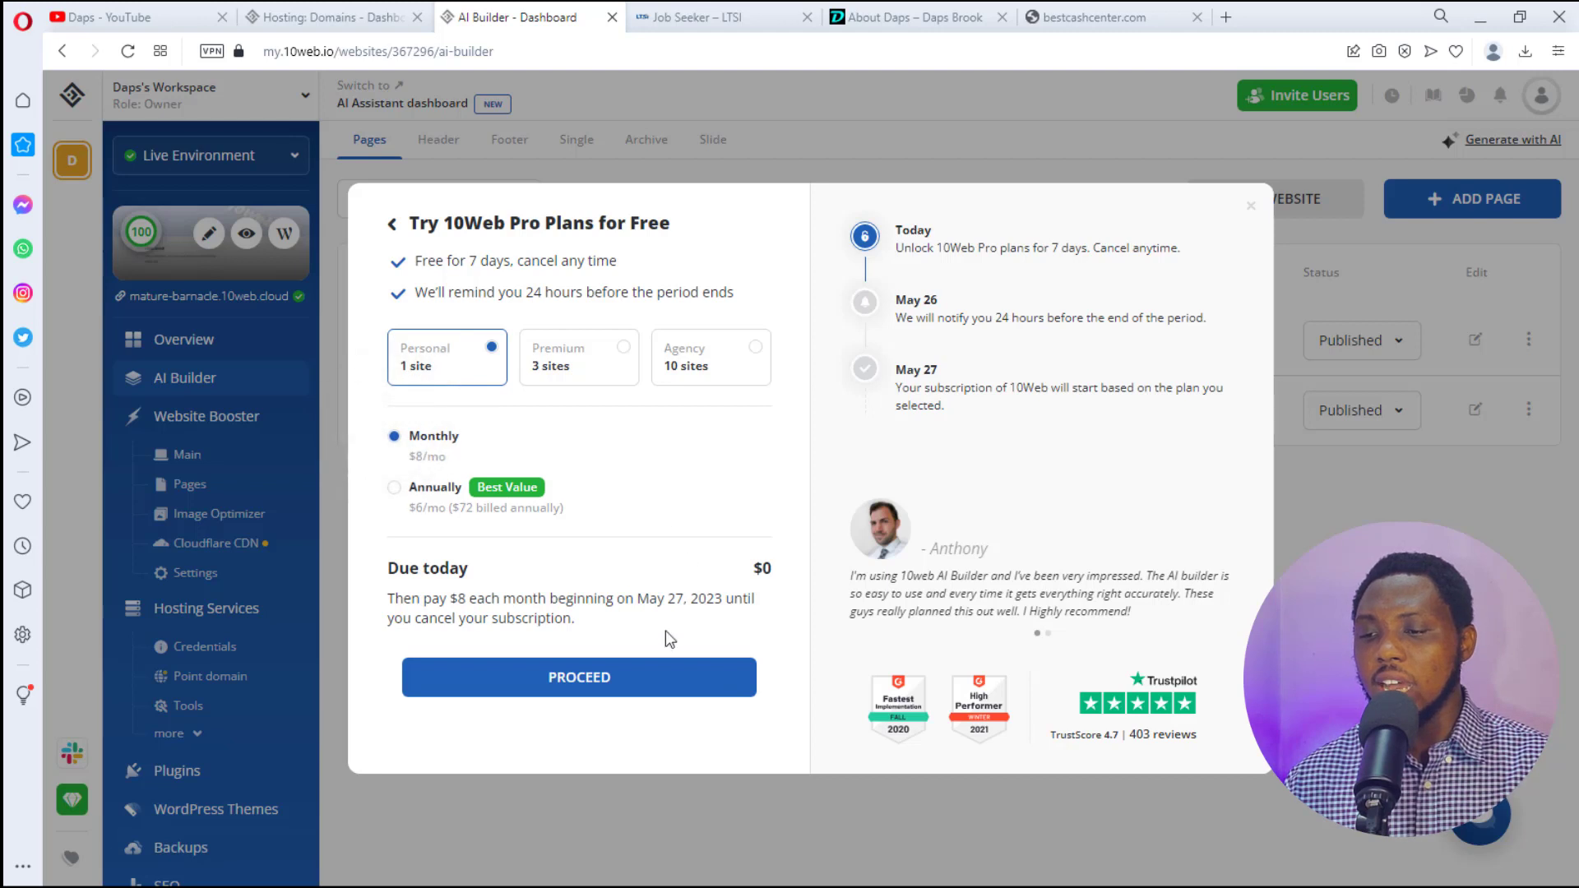
click(609, 680)
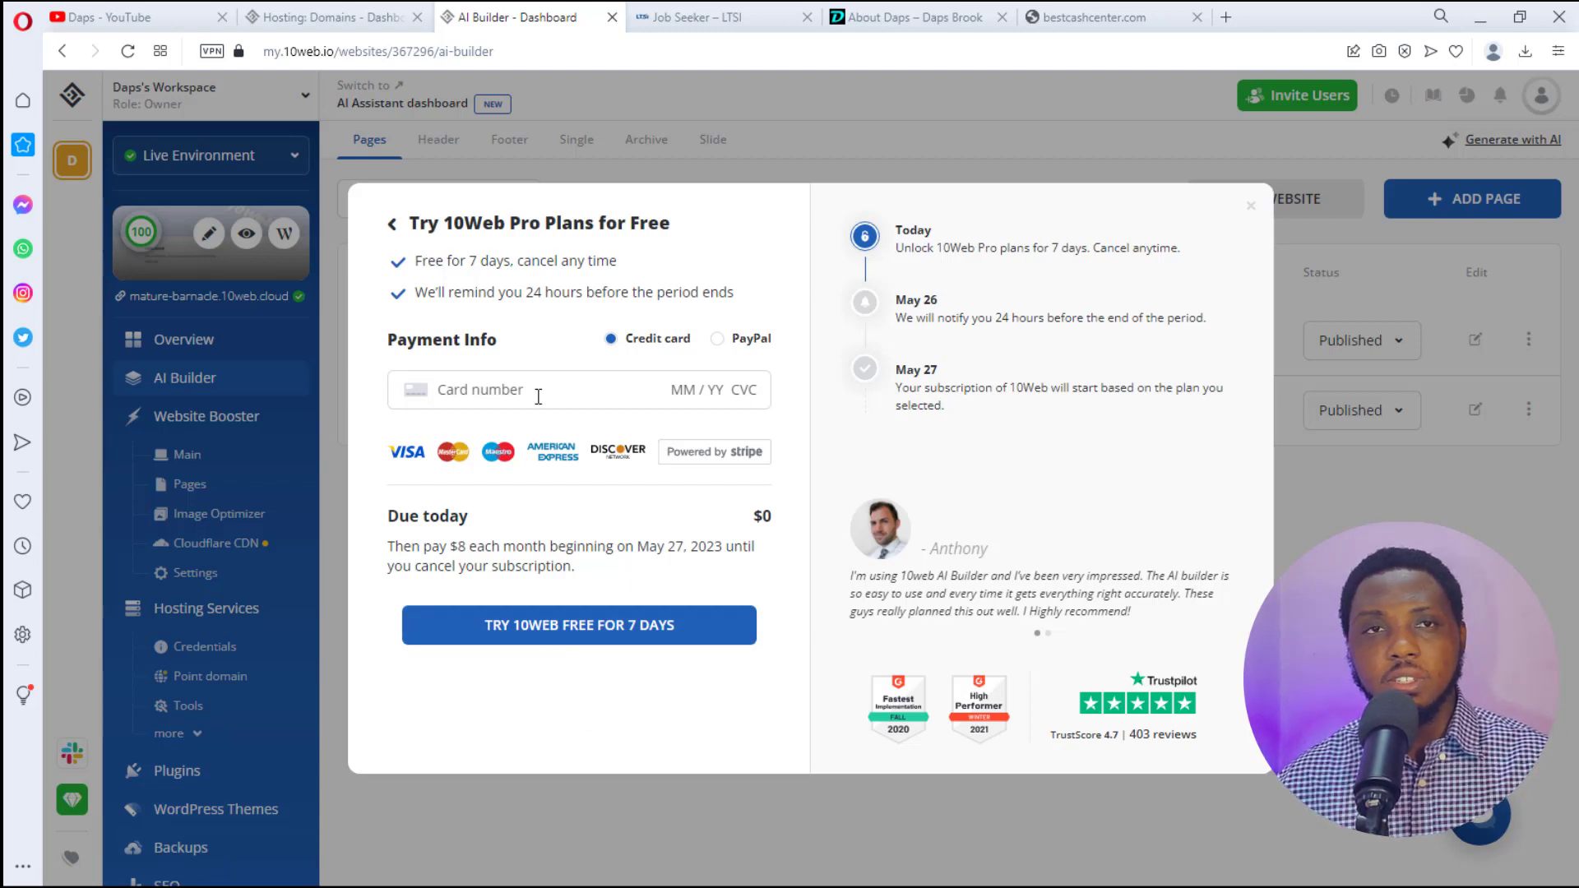
click(502, 377)
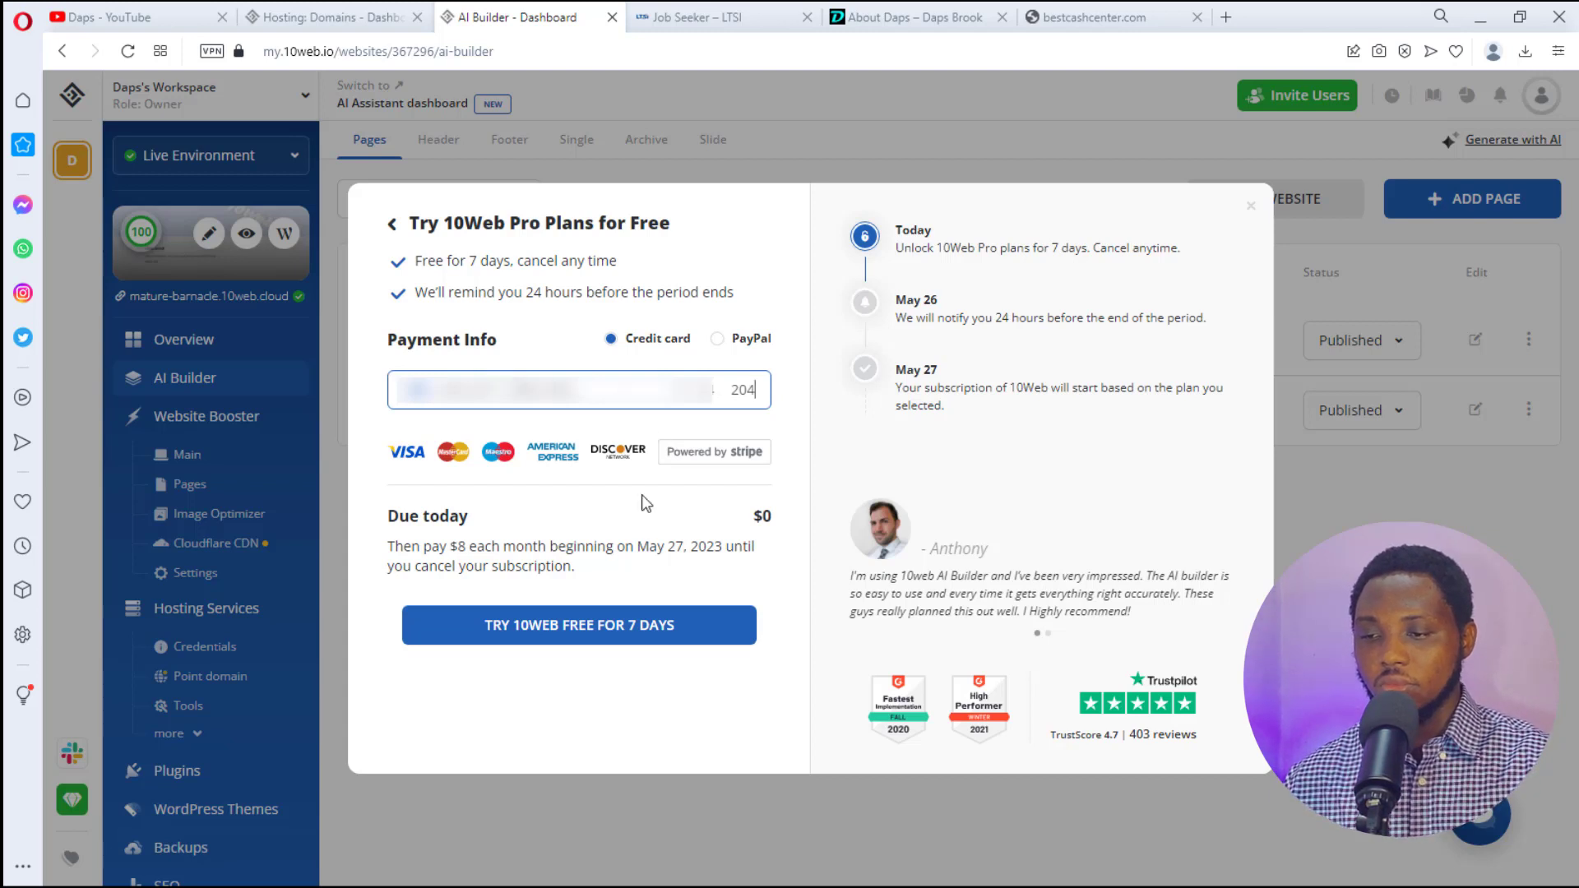
click(591, 632)
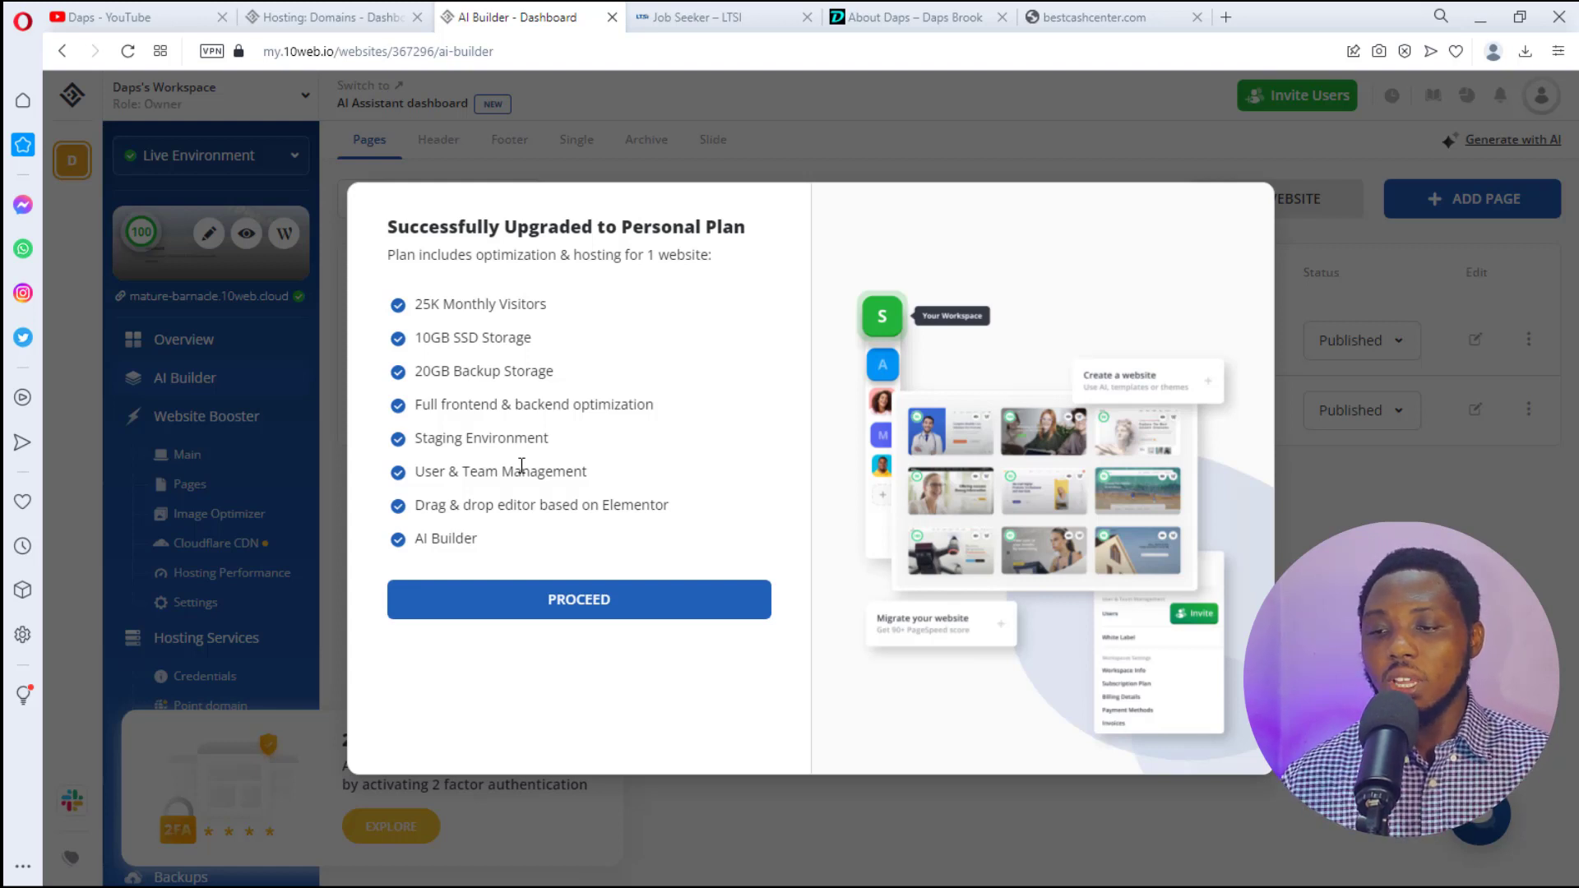
click(625, 599)
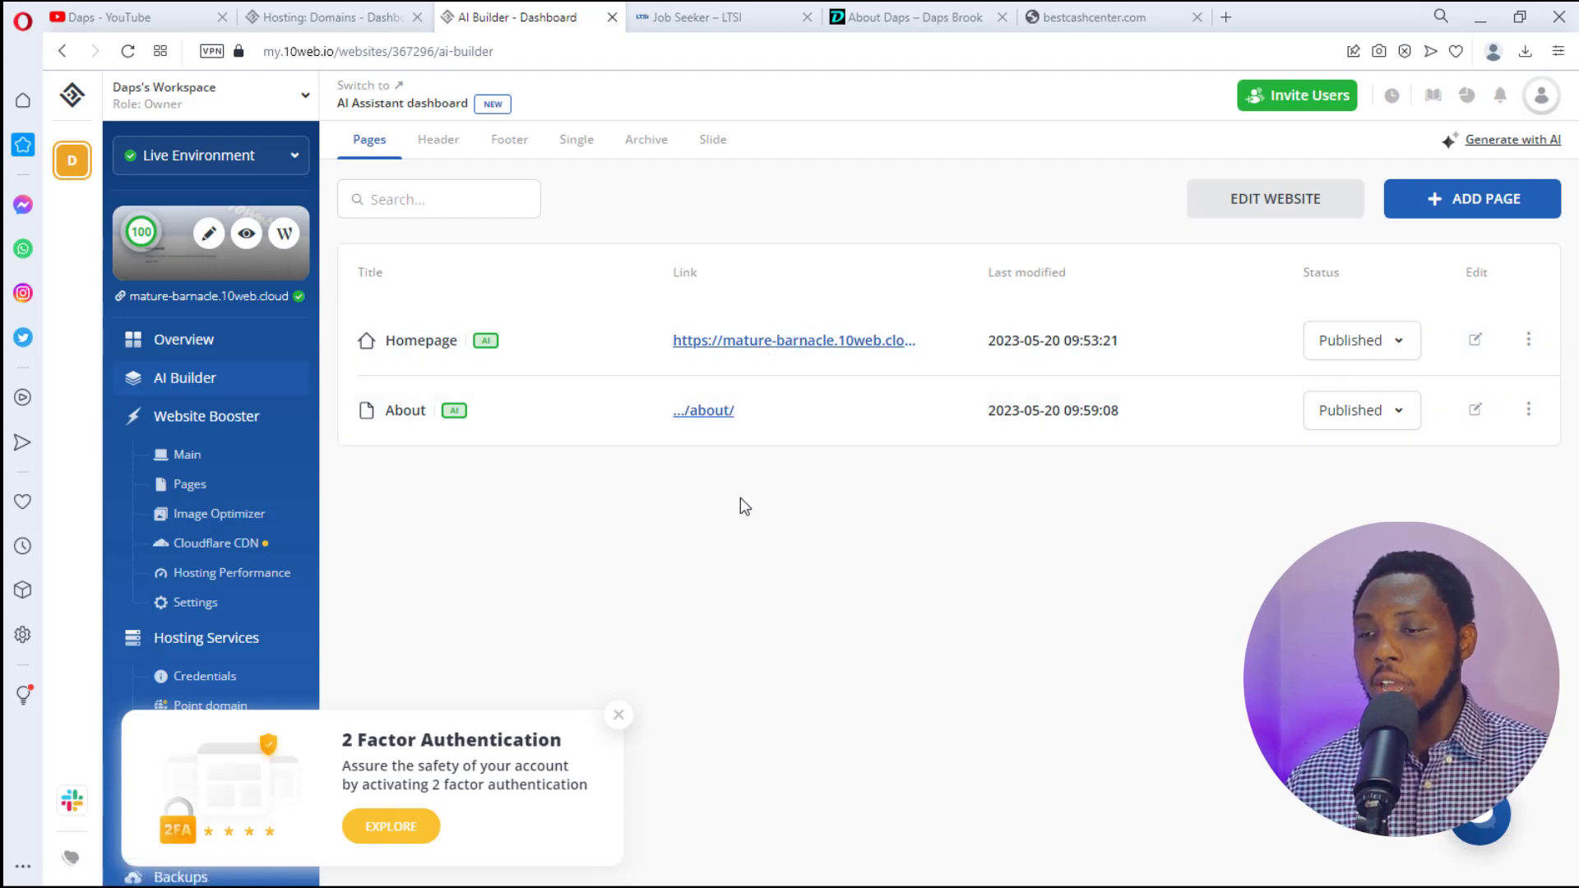
Step: Open the website's homepage in a separate browser tab and start editing it with 10Web Builder
right_click(763, 345)
click(799, 362)
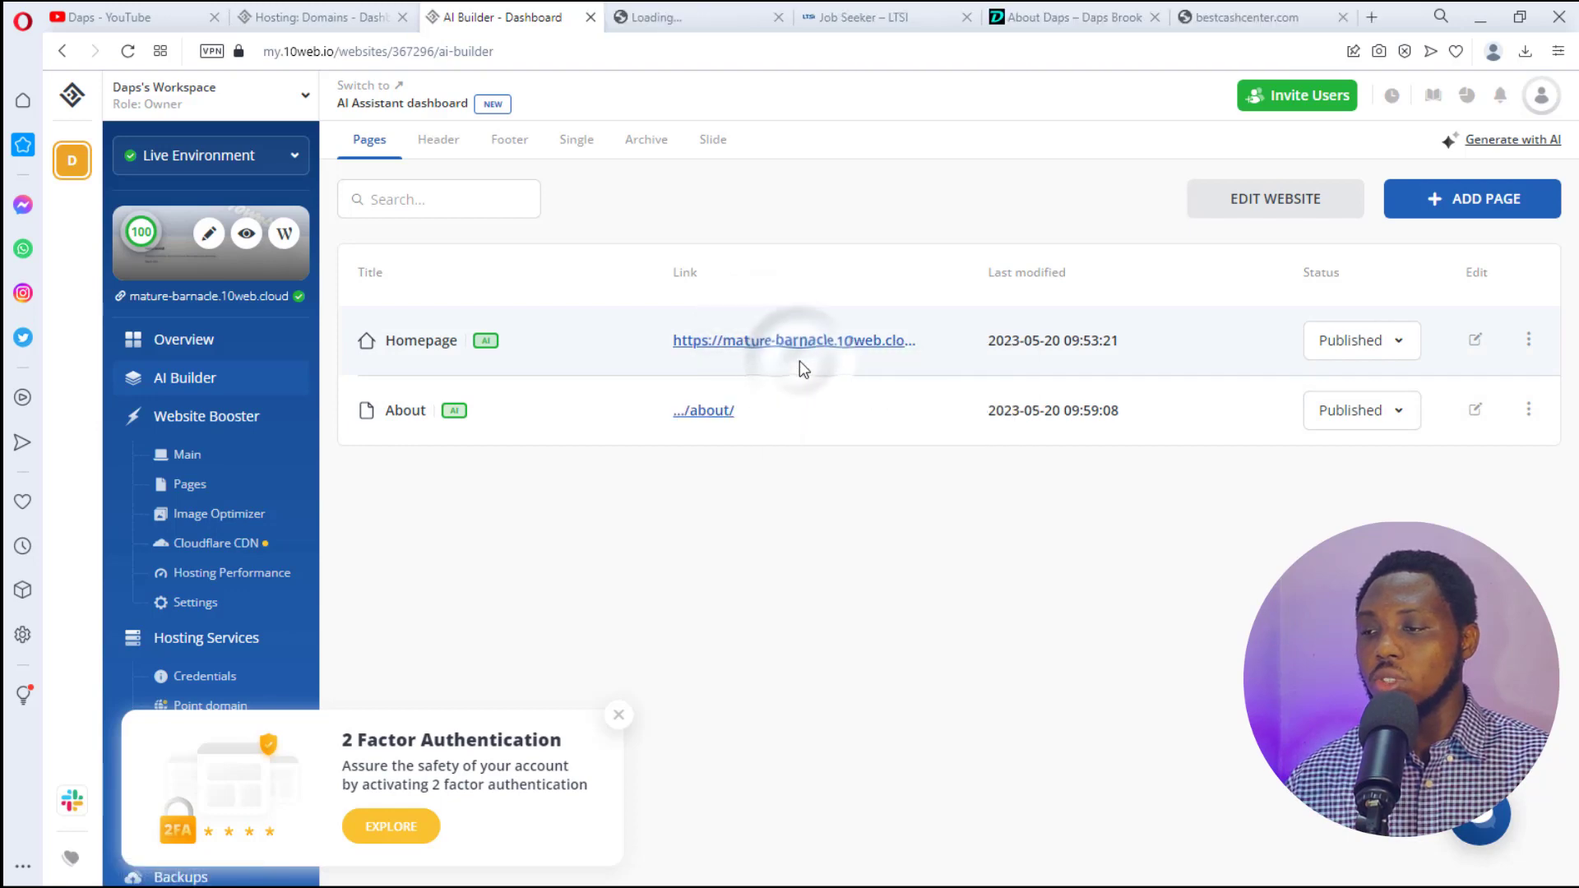
click(698, 18)
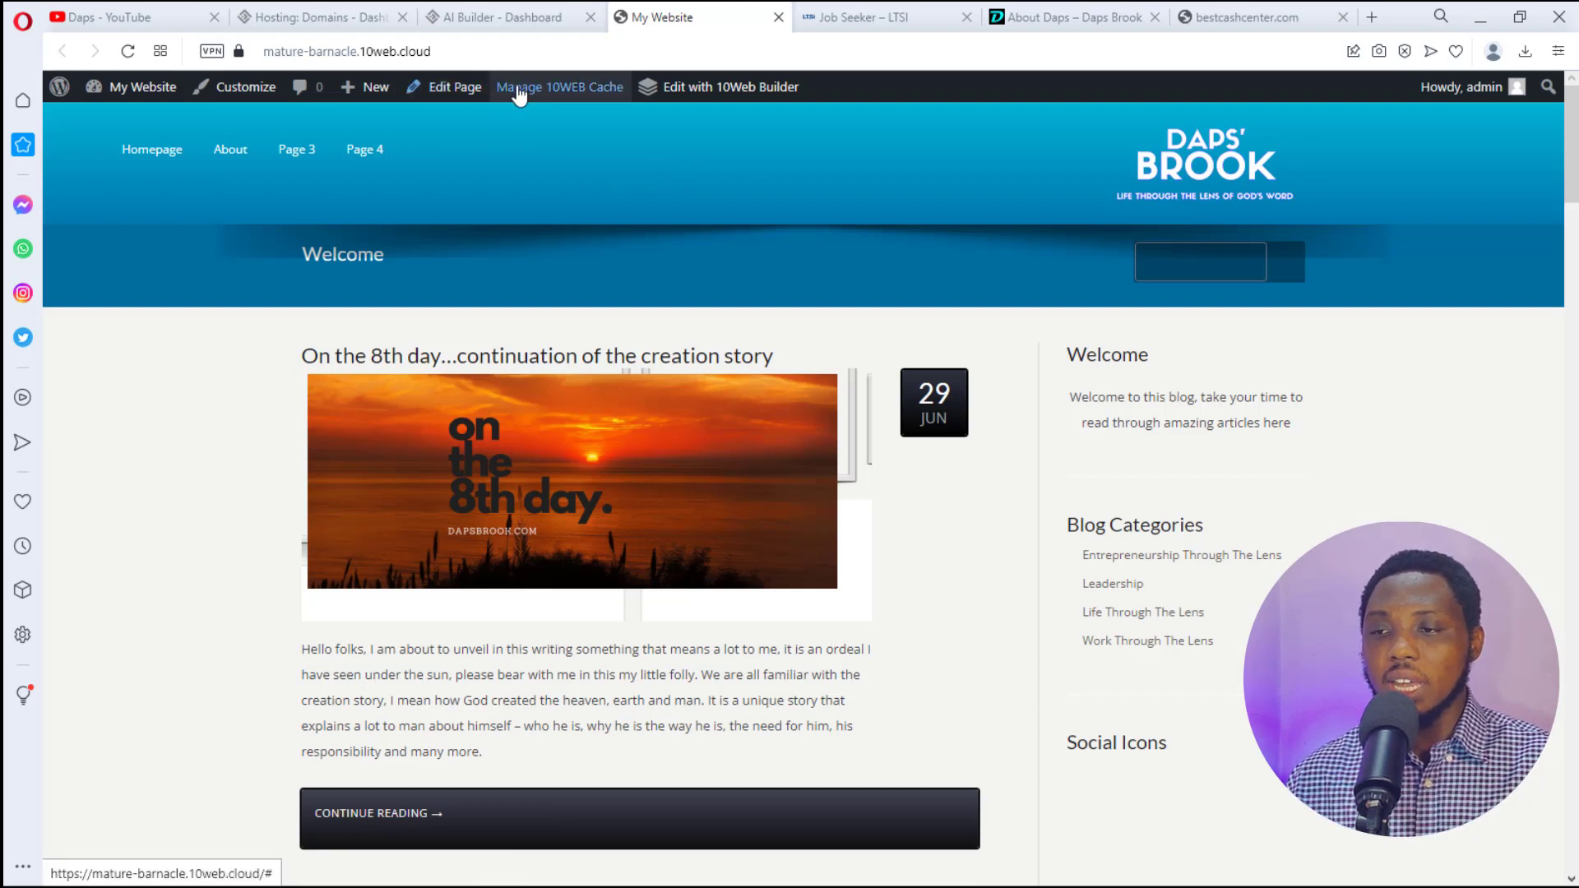
click(711, 97)
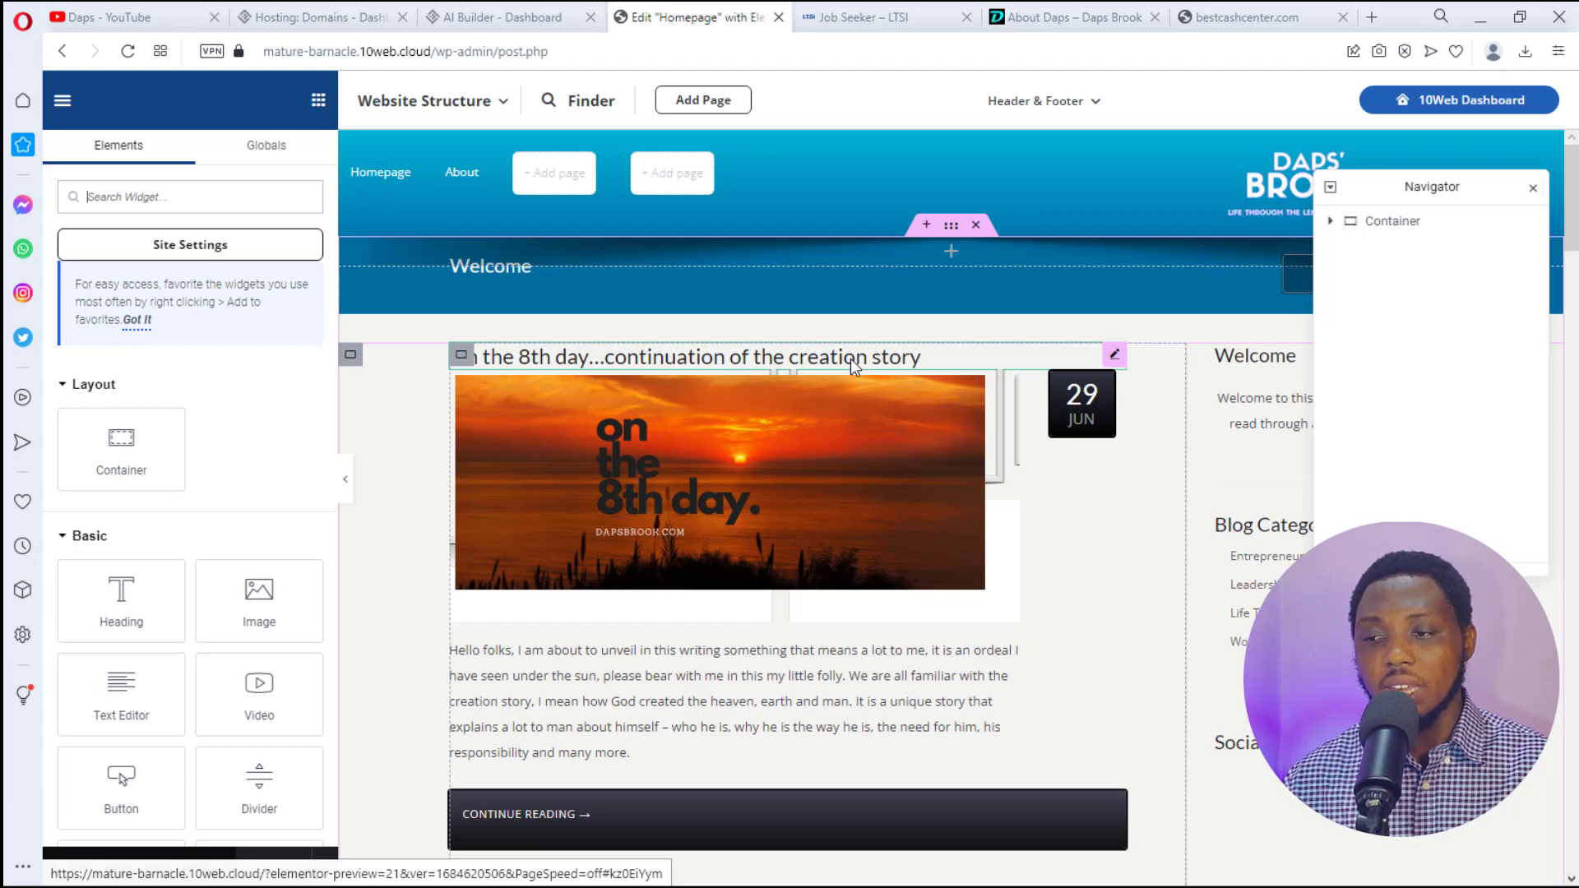
Step: Close the Navigator and inspect the homepage layout in the editor, both with and without the widget panel
click(1534, 188)
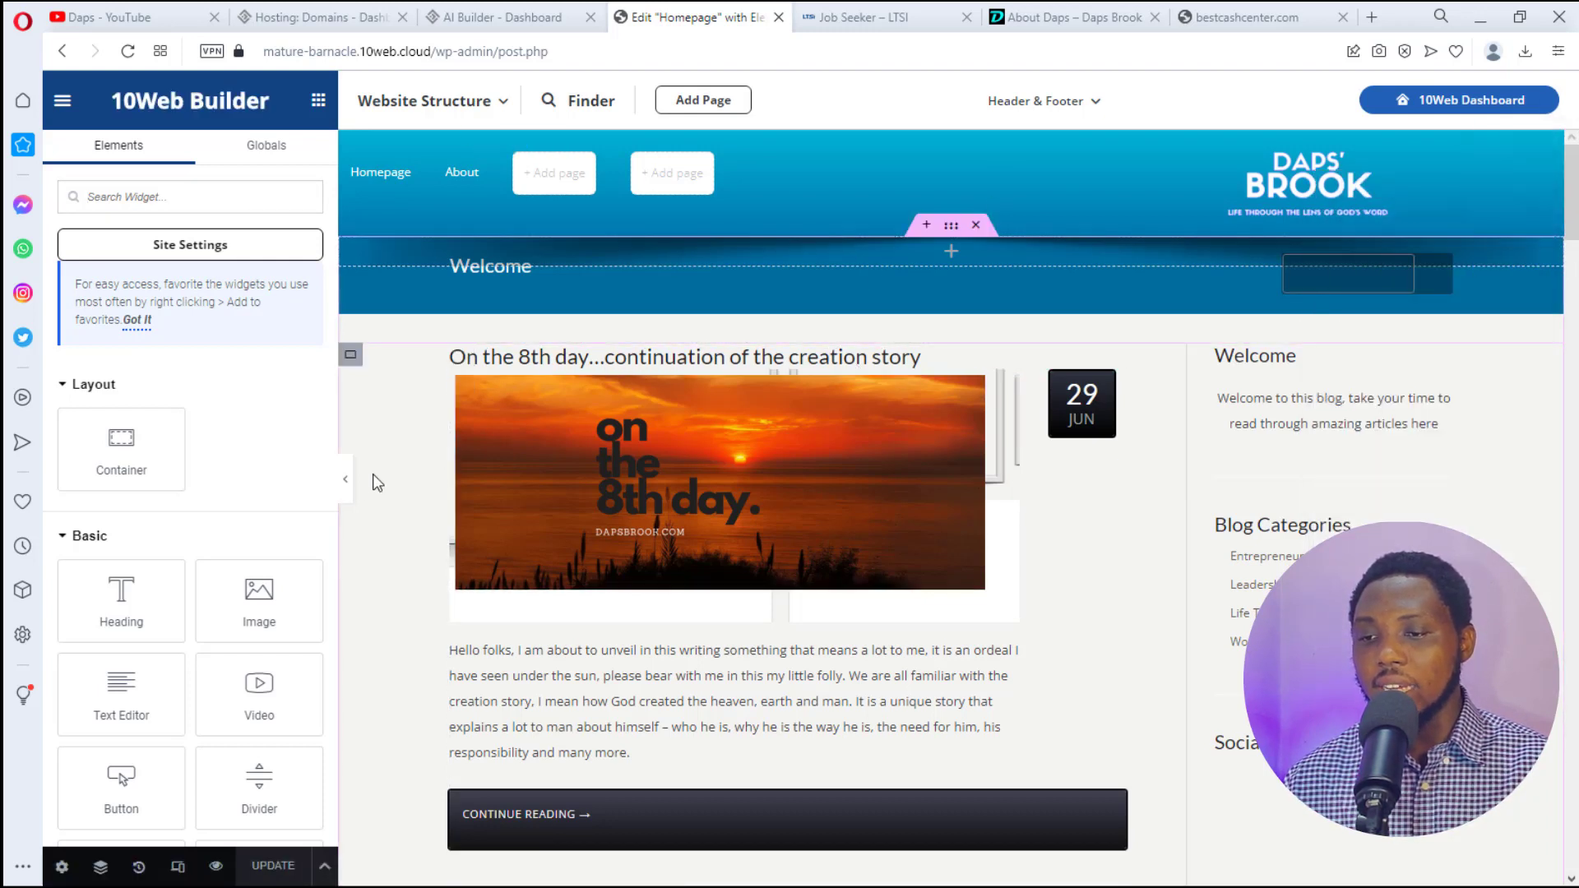
click(346, 479)
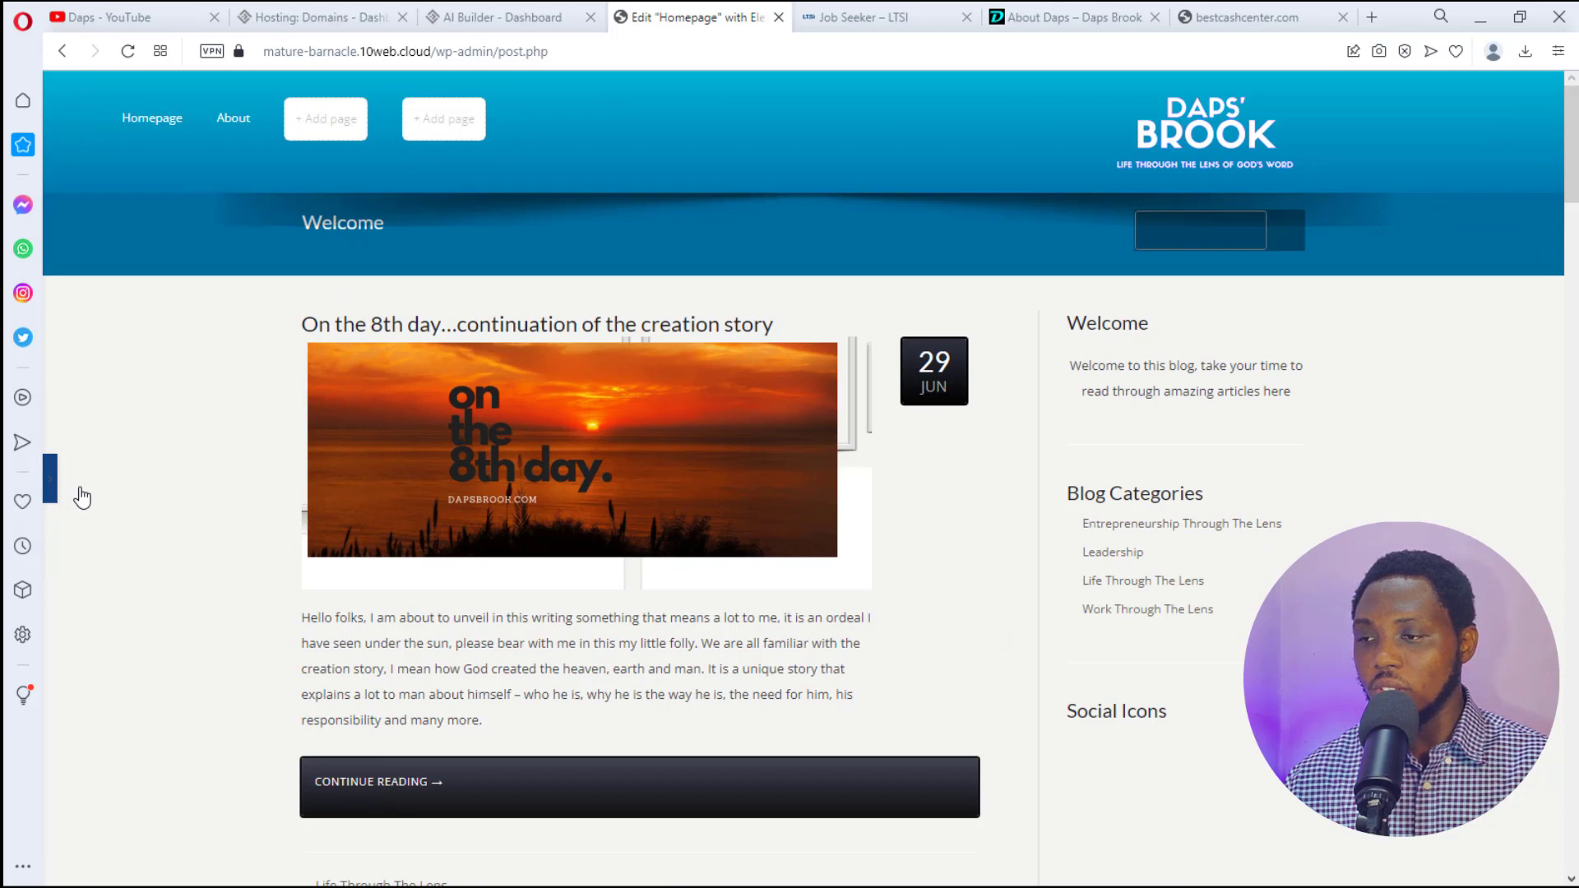
click(80, 494)
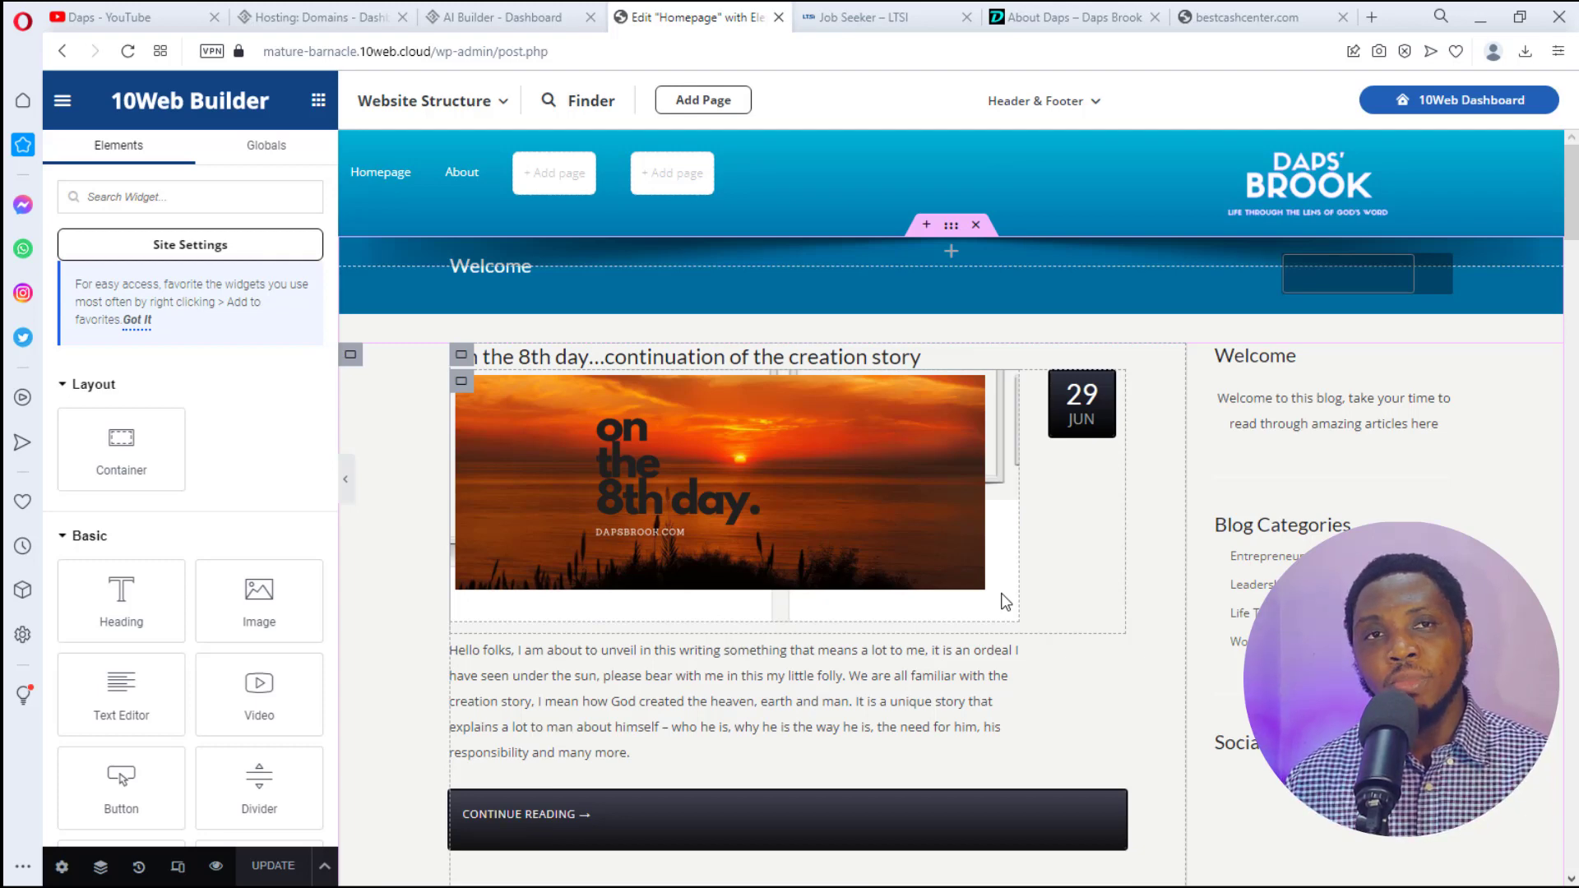
scroll(779, 483, down, 5)
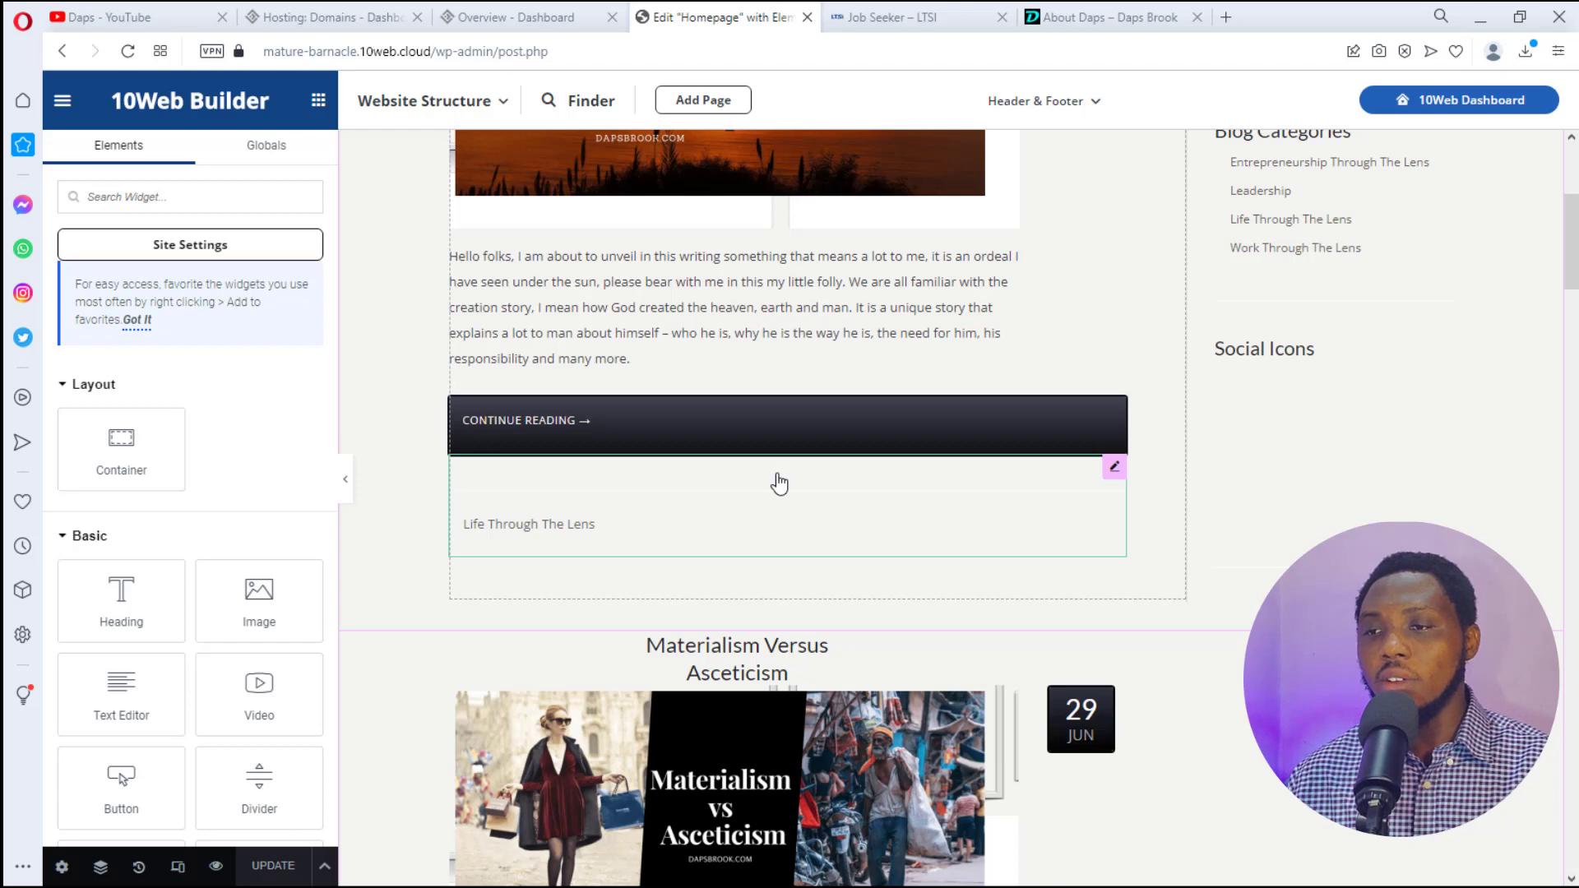
Step: Open the 10Web website's WordPress admin from its 10Web dashboard and view the list of all pages
click(525, 18)
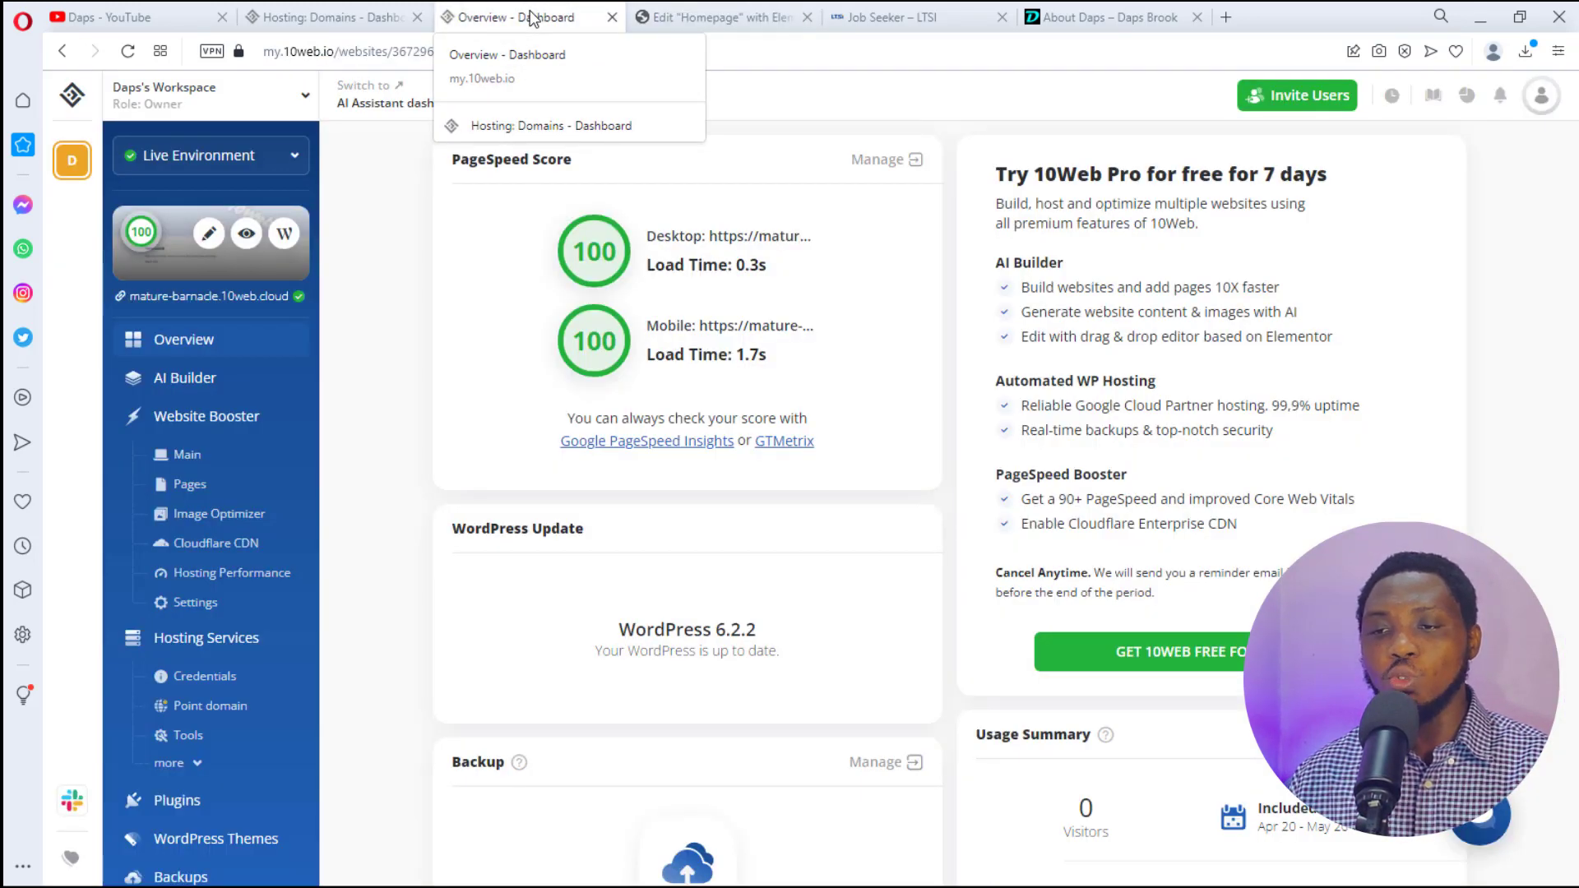
click(286, 236)
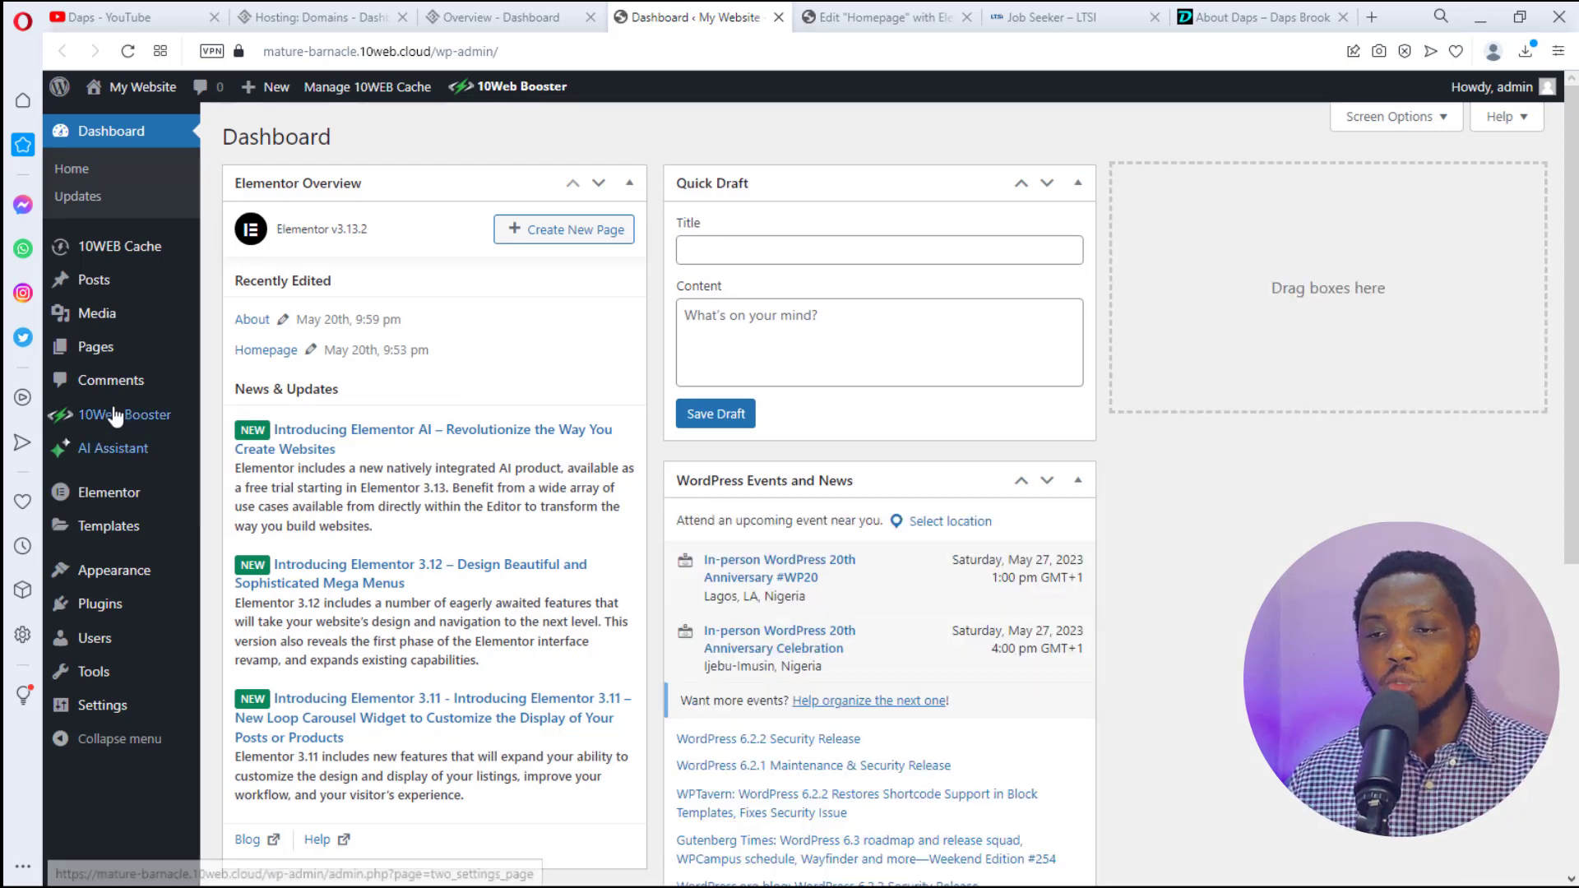
mouse_move(91, 349)
click(240, 351)
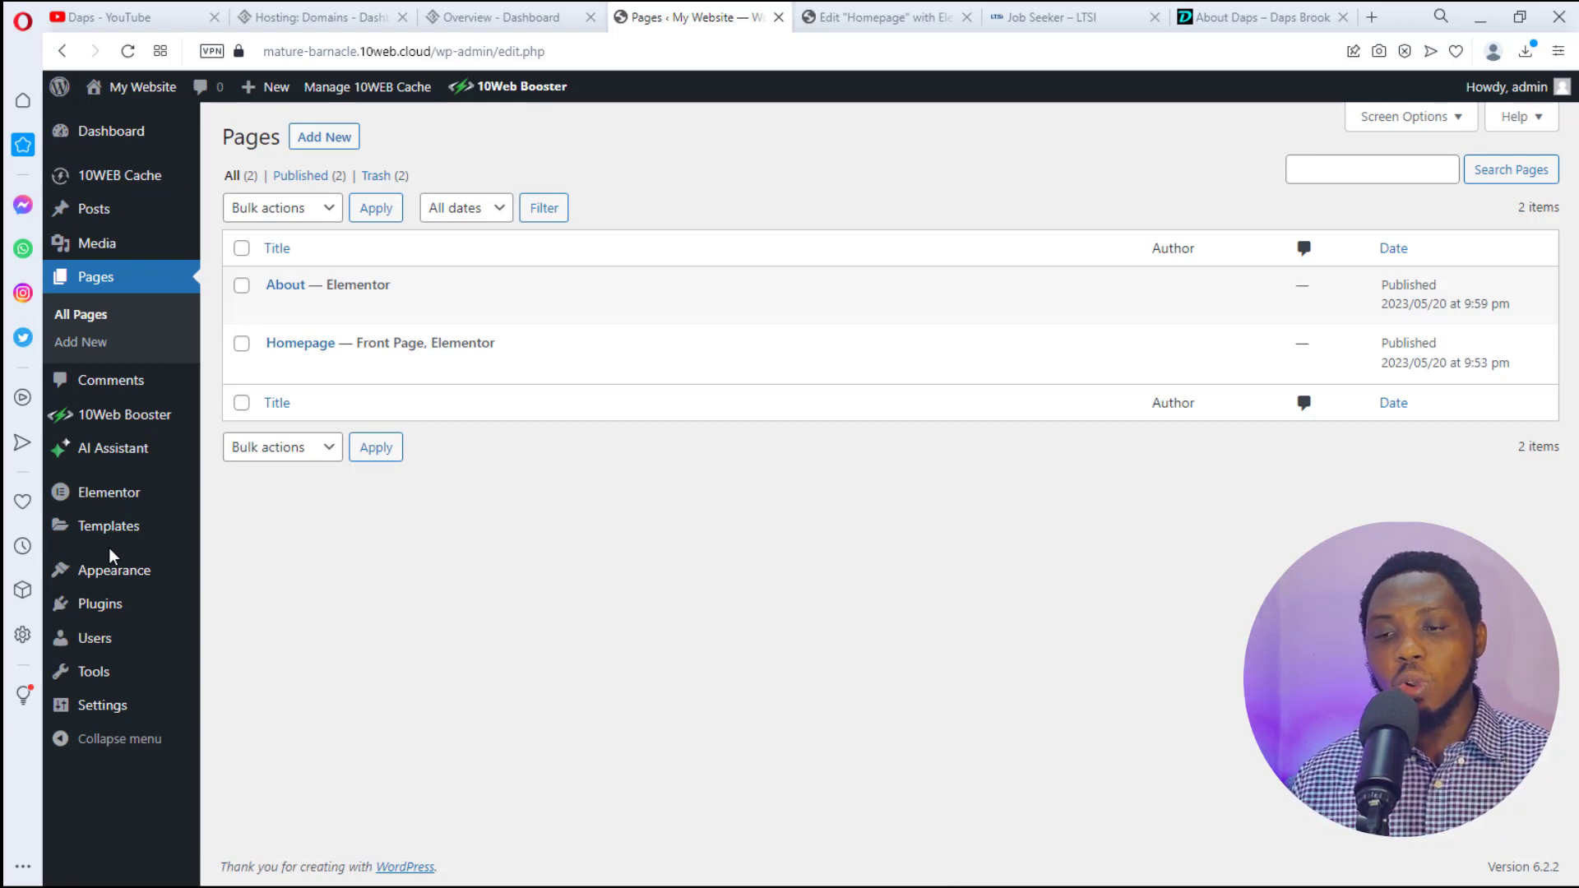
Step: Find the Migration, Backup, Staging – WPvivid plugin by searching for wpvivid, then install and activate it on the 10Web website
mouse_move(106, 605)
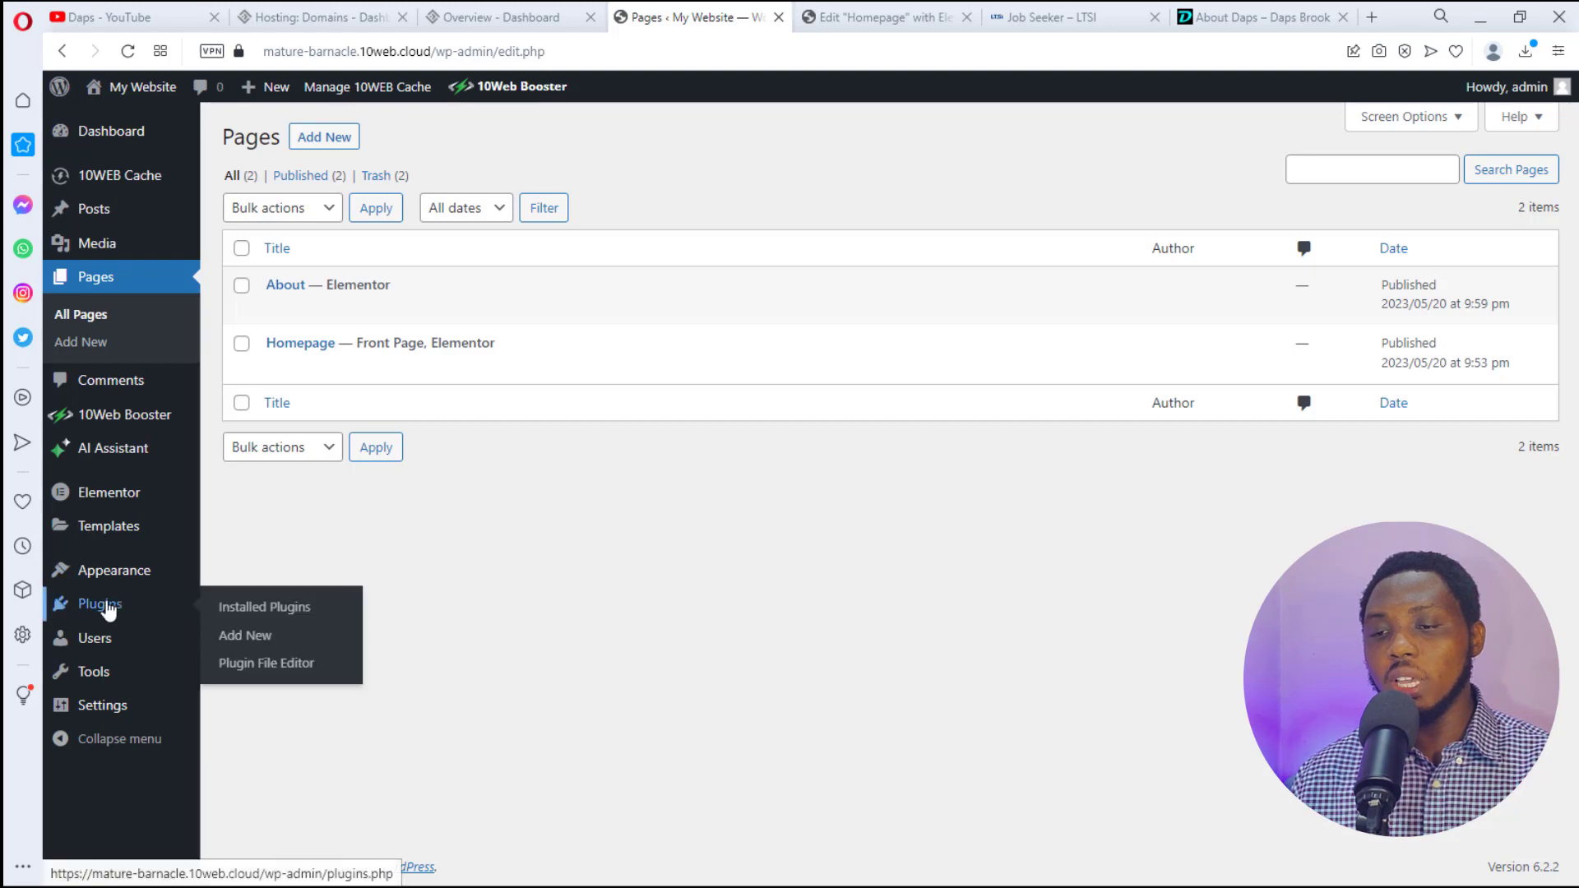
click(245, 638)
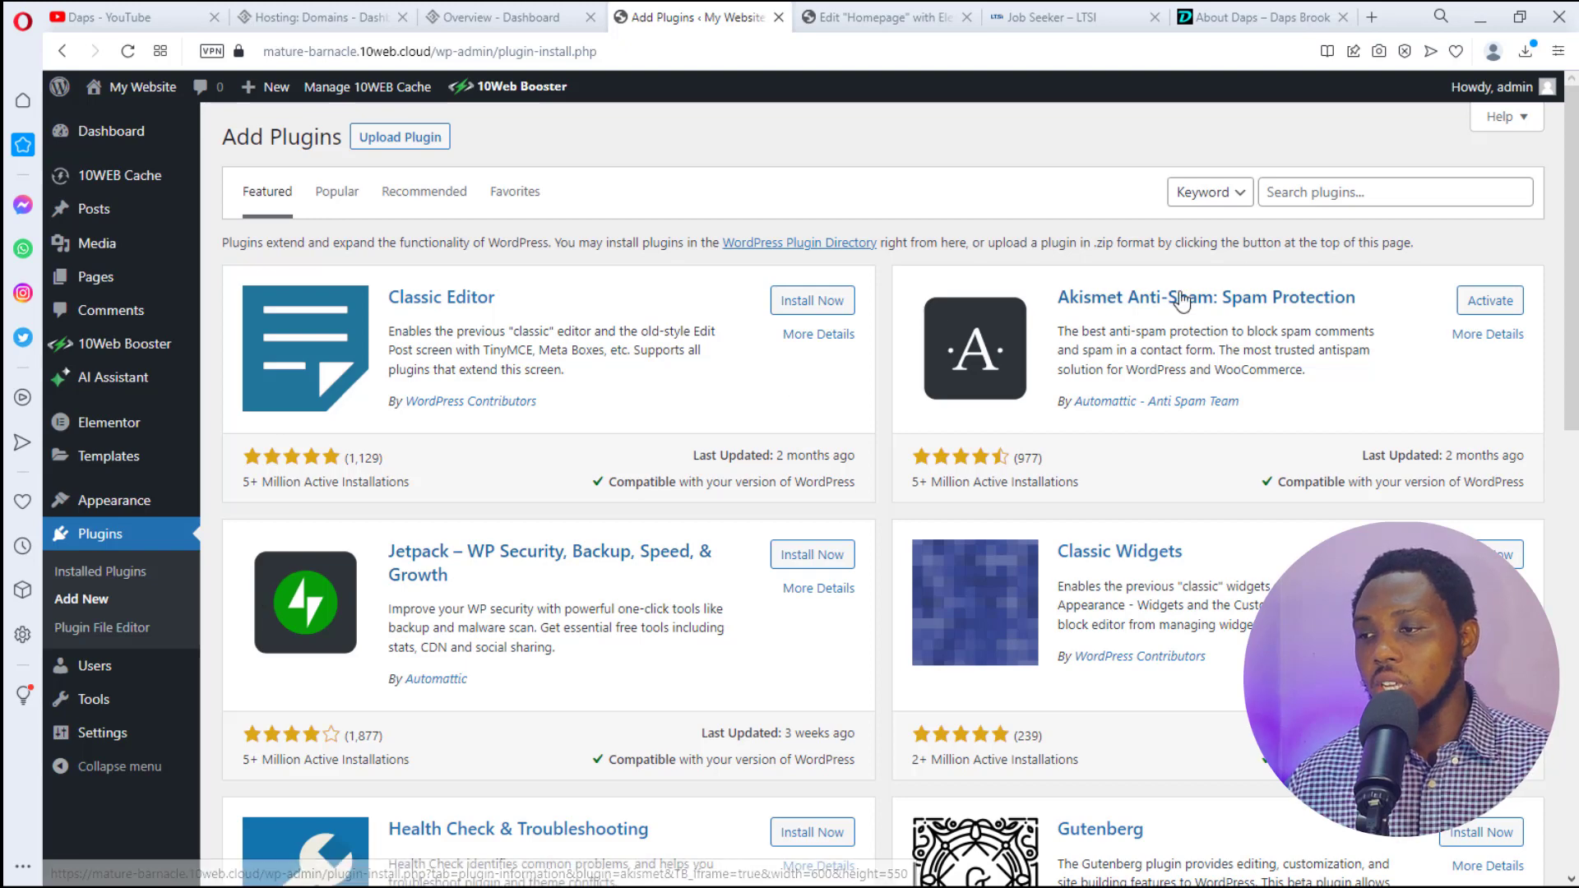
click(1312, 189)
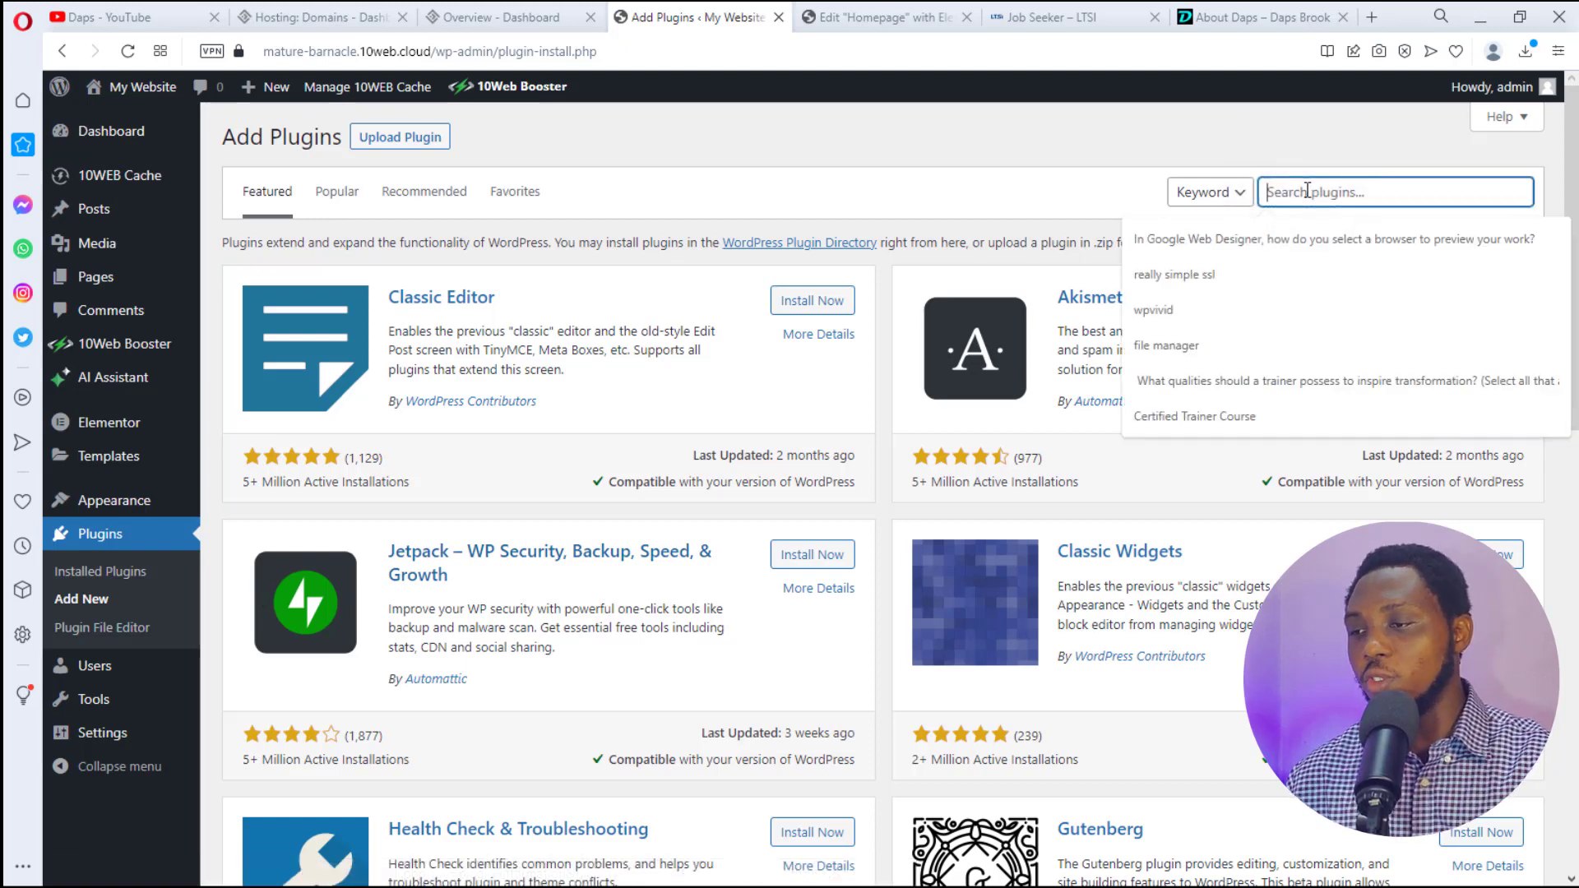
click(1182, 314)
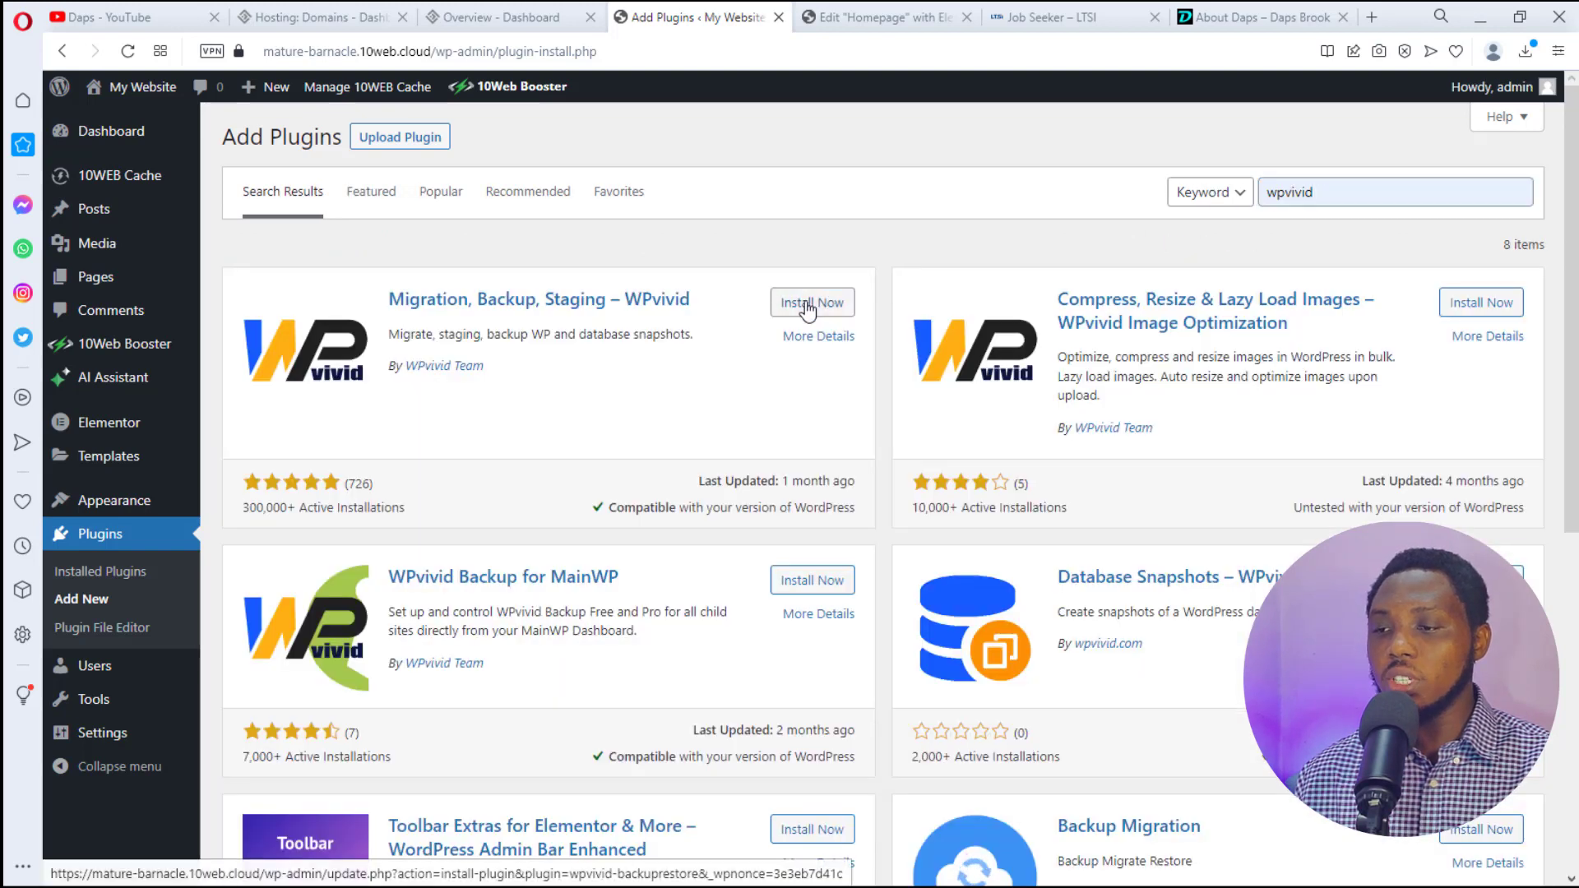
click(807, 304)
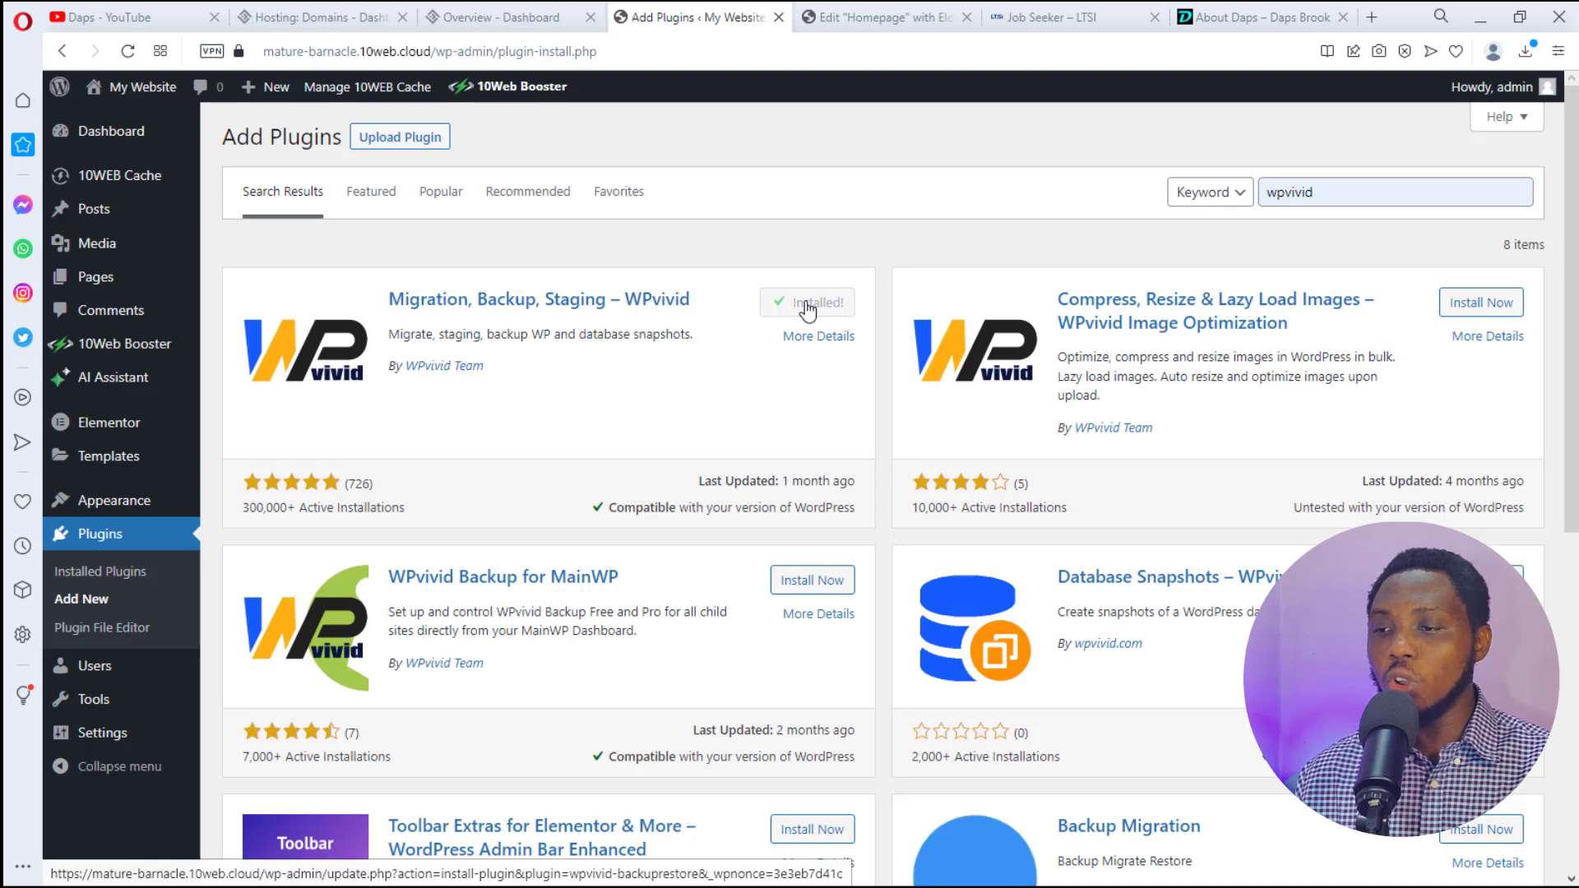
click(808, 304)
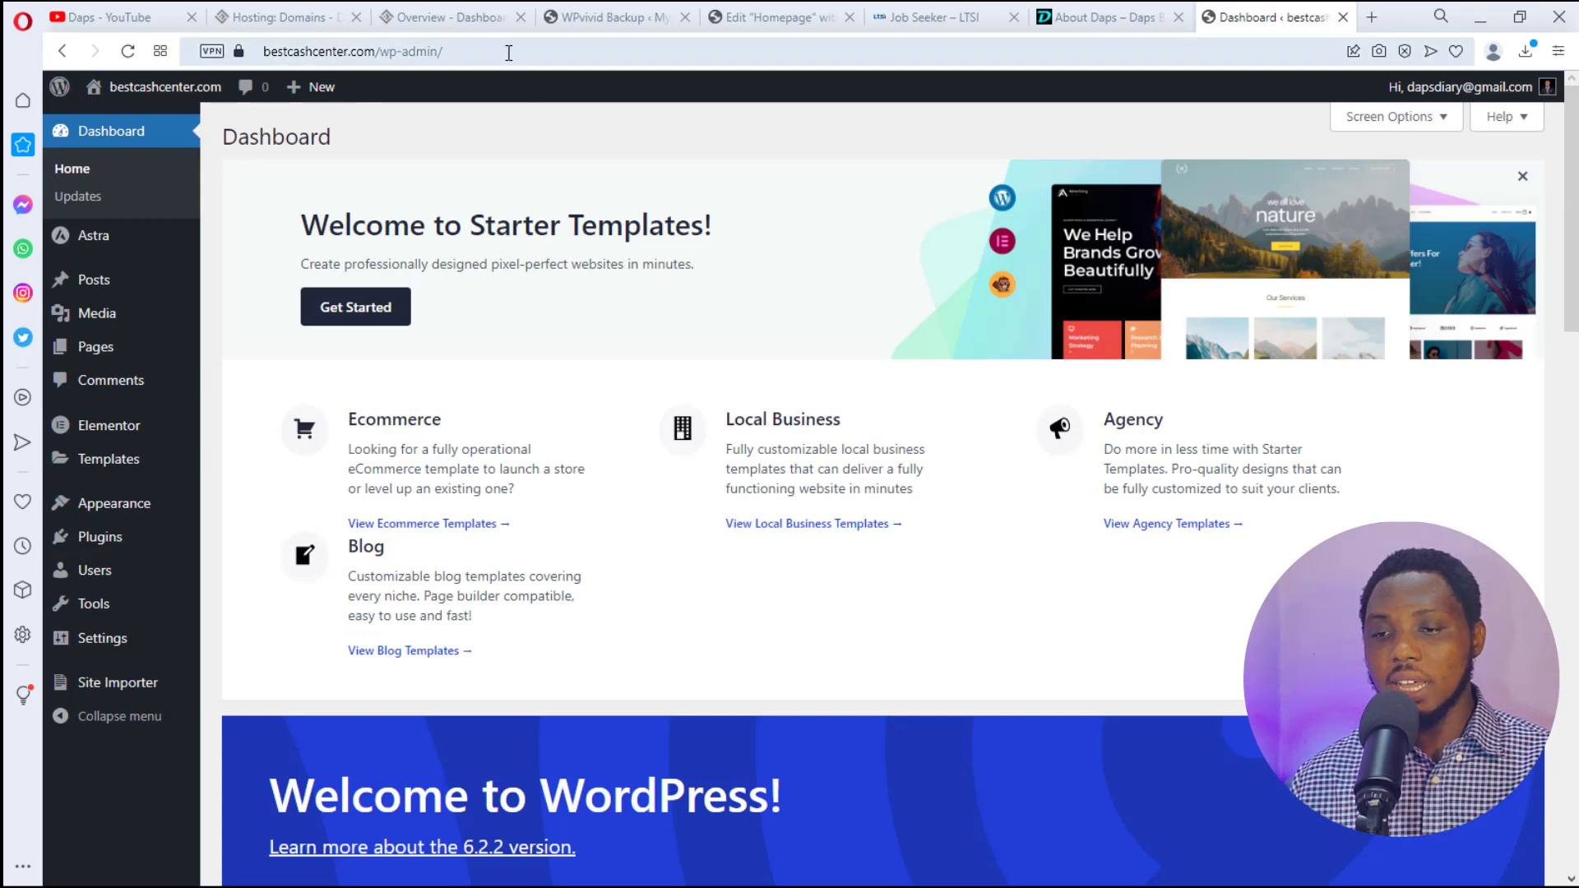
Step: Install and activate the Migration, Backup, Staging – WPvivid plugin on the destination site bestcashcenter.com
mouse_move(97, 541)
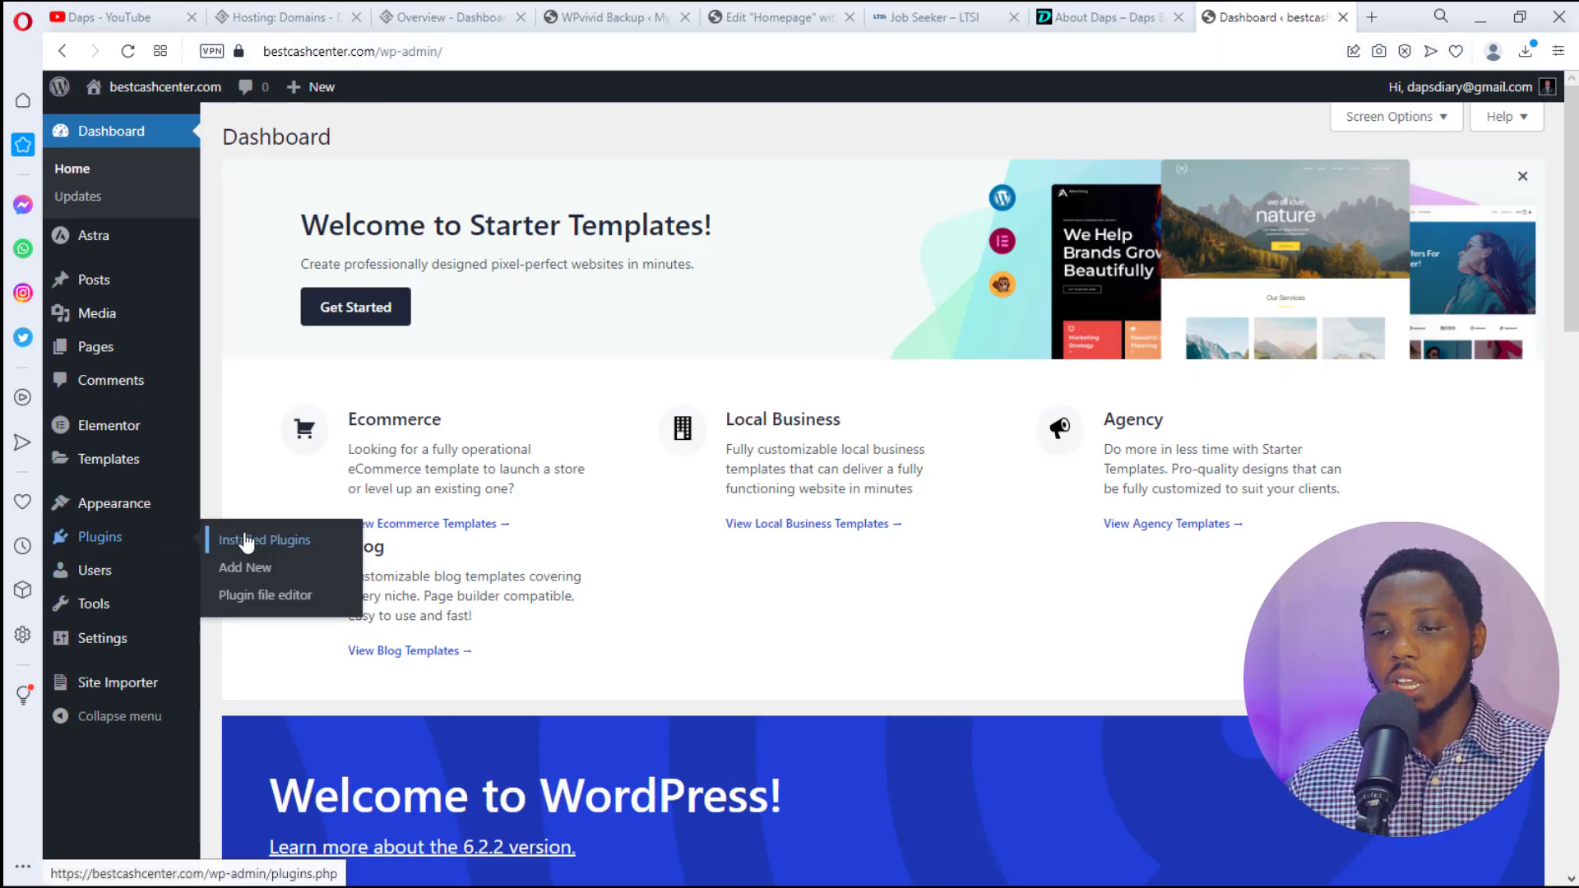
click(241, 580)
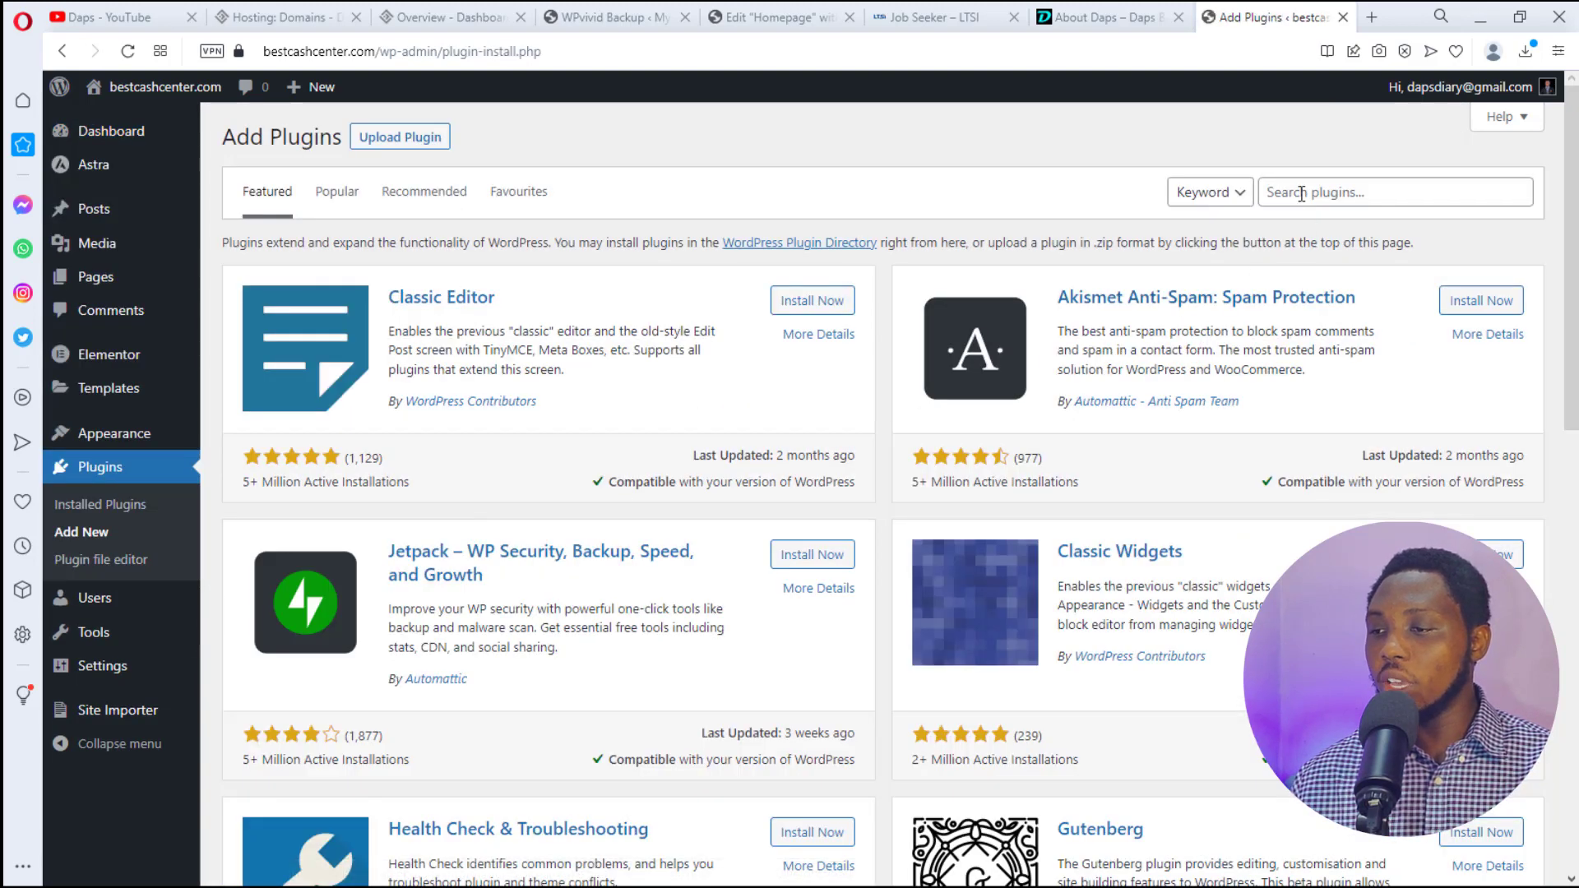
click(1301, 193)
click(1179, 314)
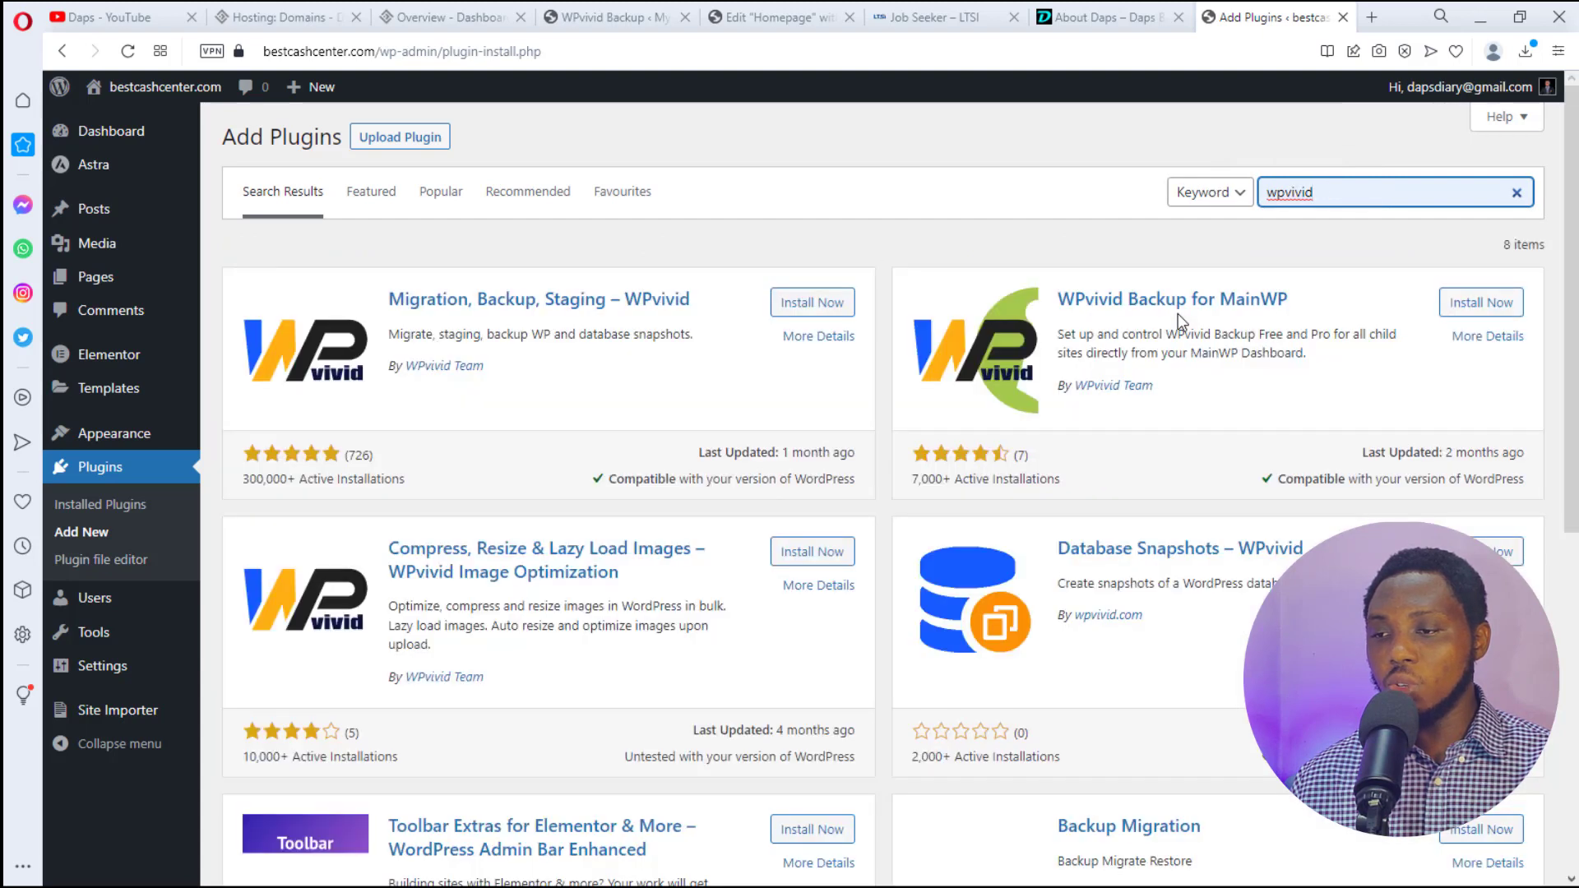
click(818, 303)
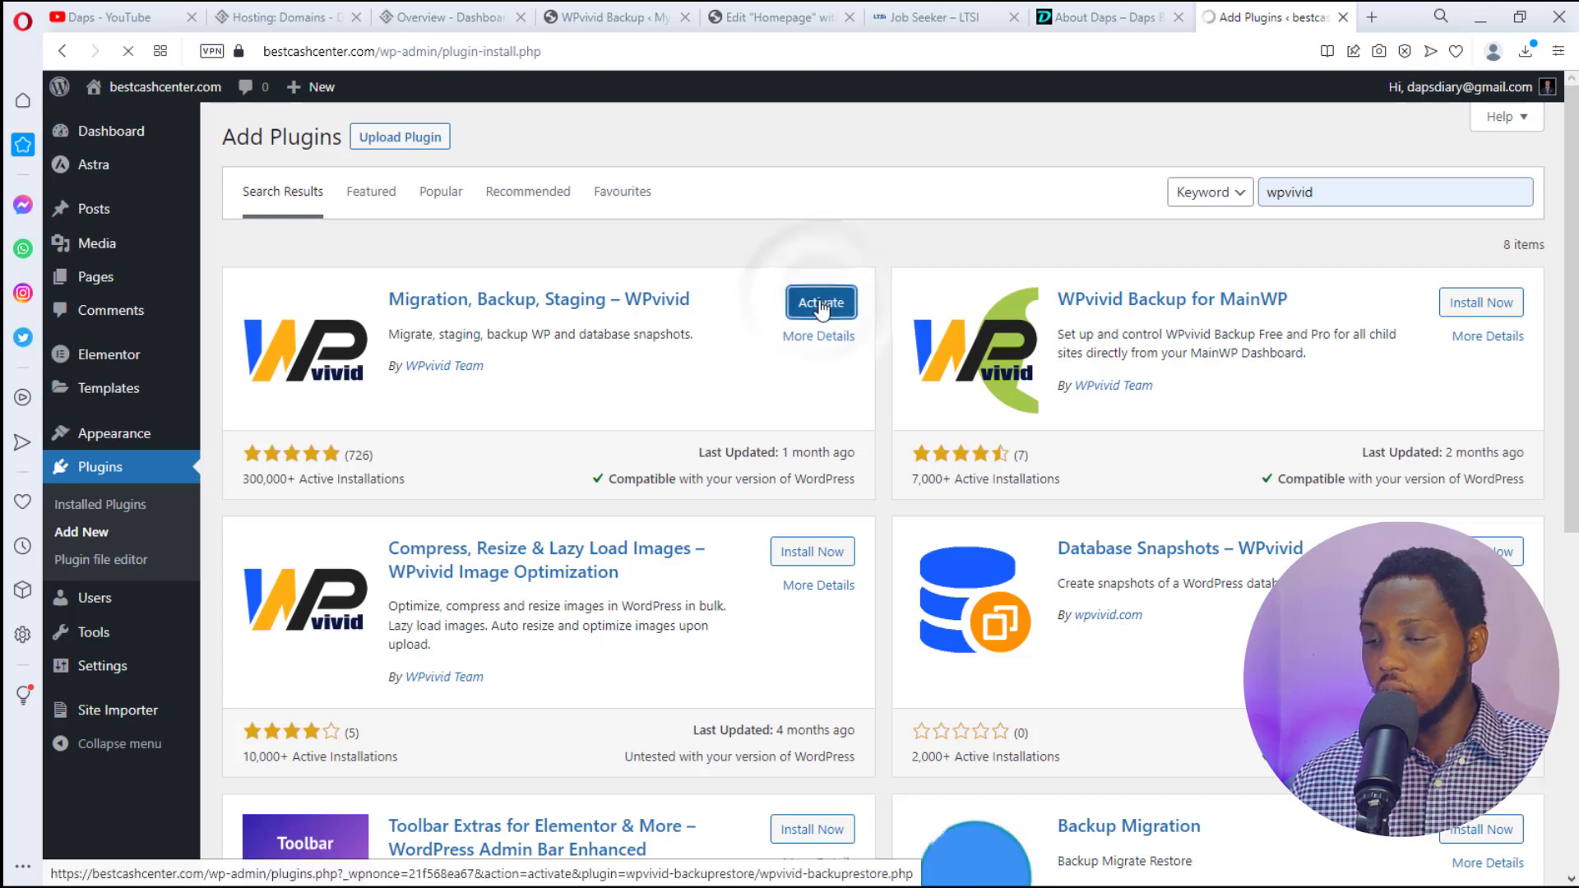
click(819, 303)
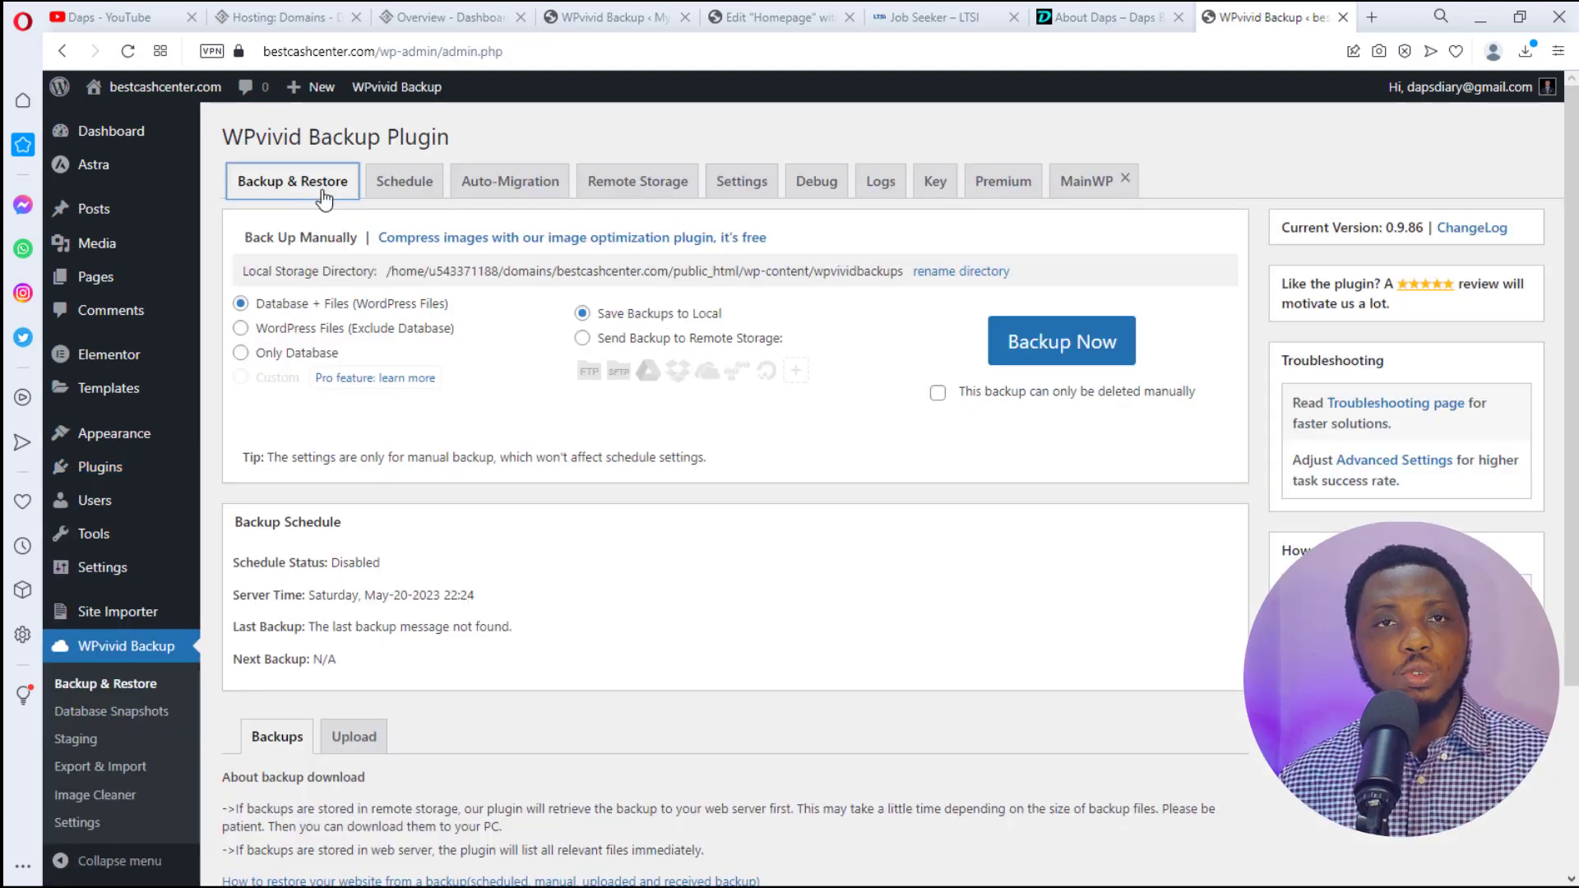
Step: Generate a WPvivid site key that expires in 8 hours on bestcashcenter.com and copy the whole key
click(934, 184)
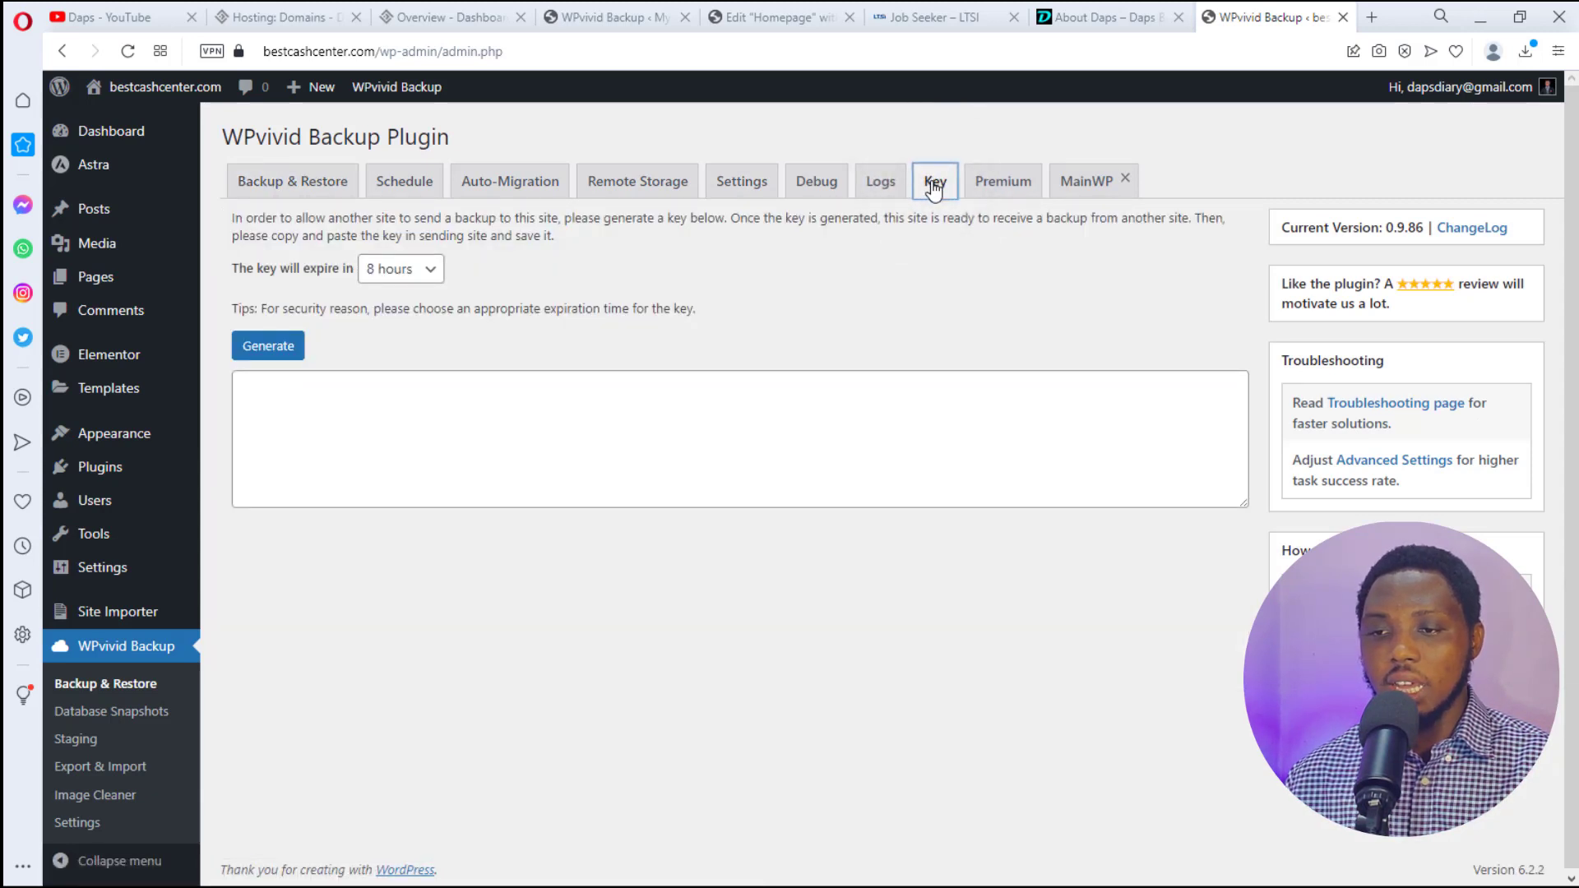
click(272, 350)
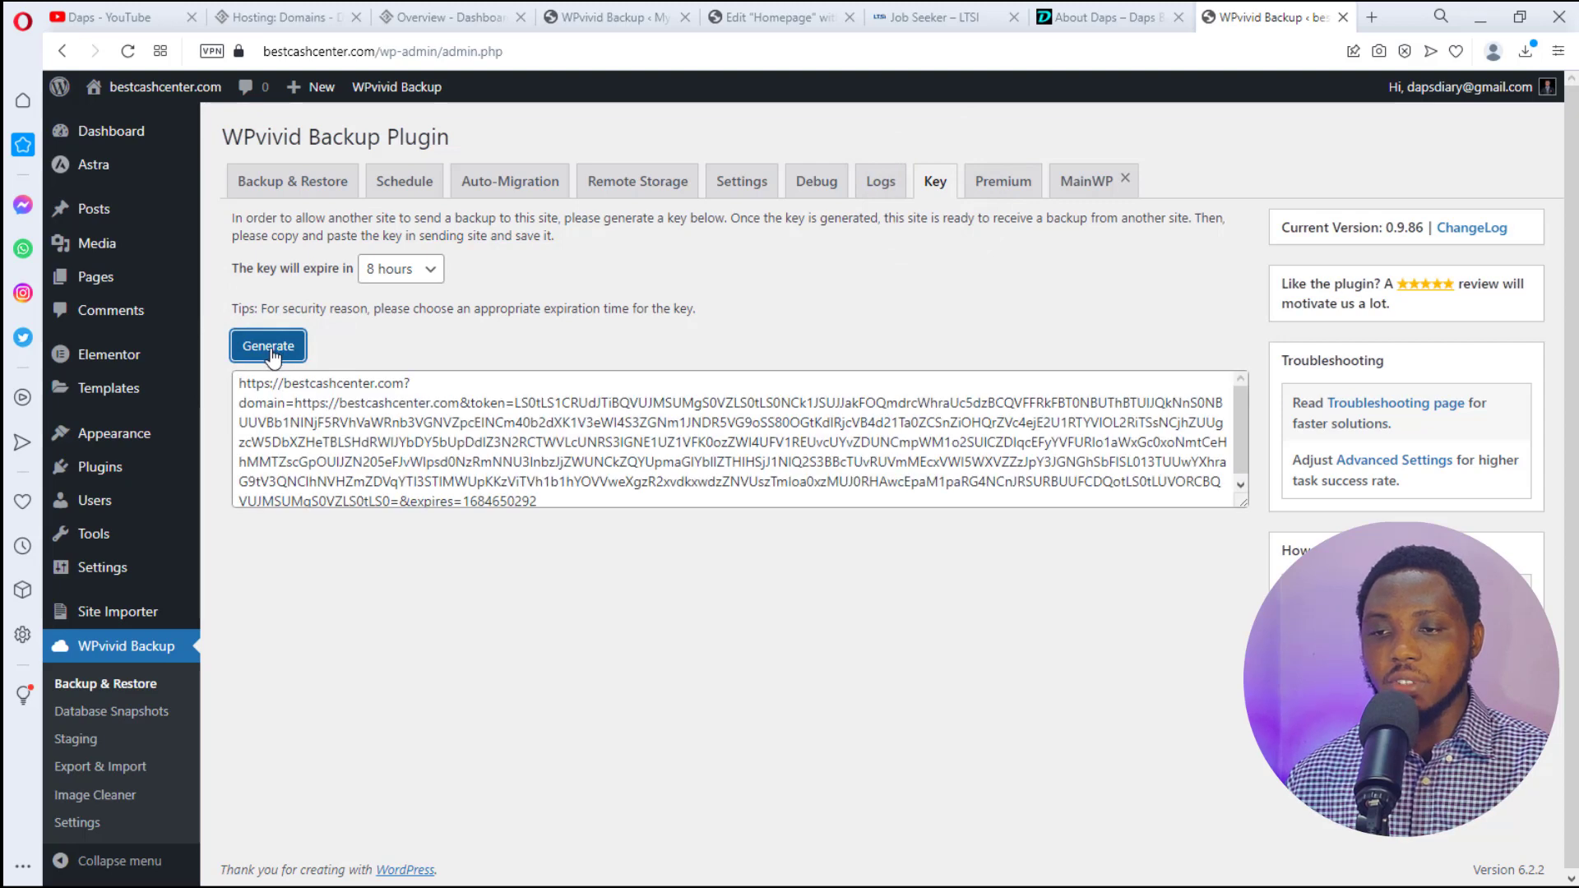
triple_click(467, 452)
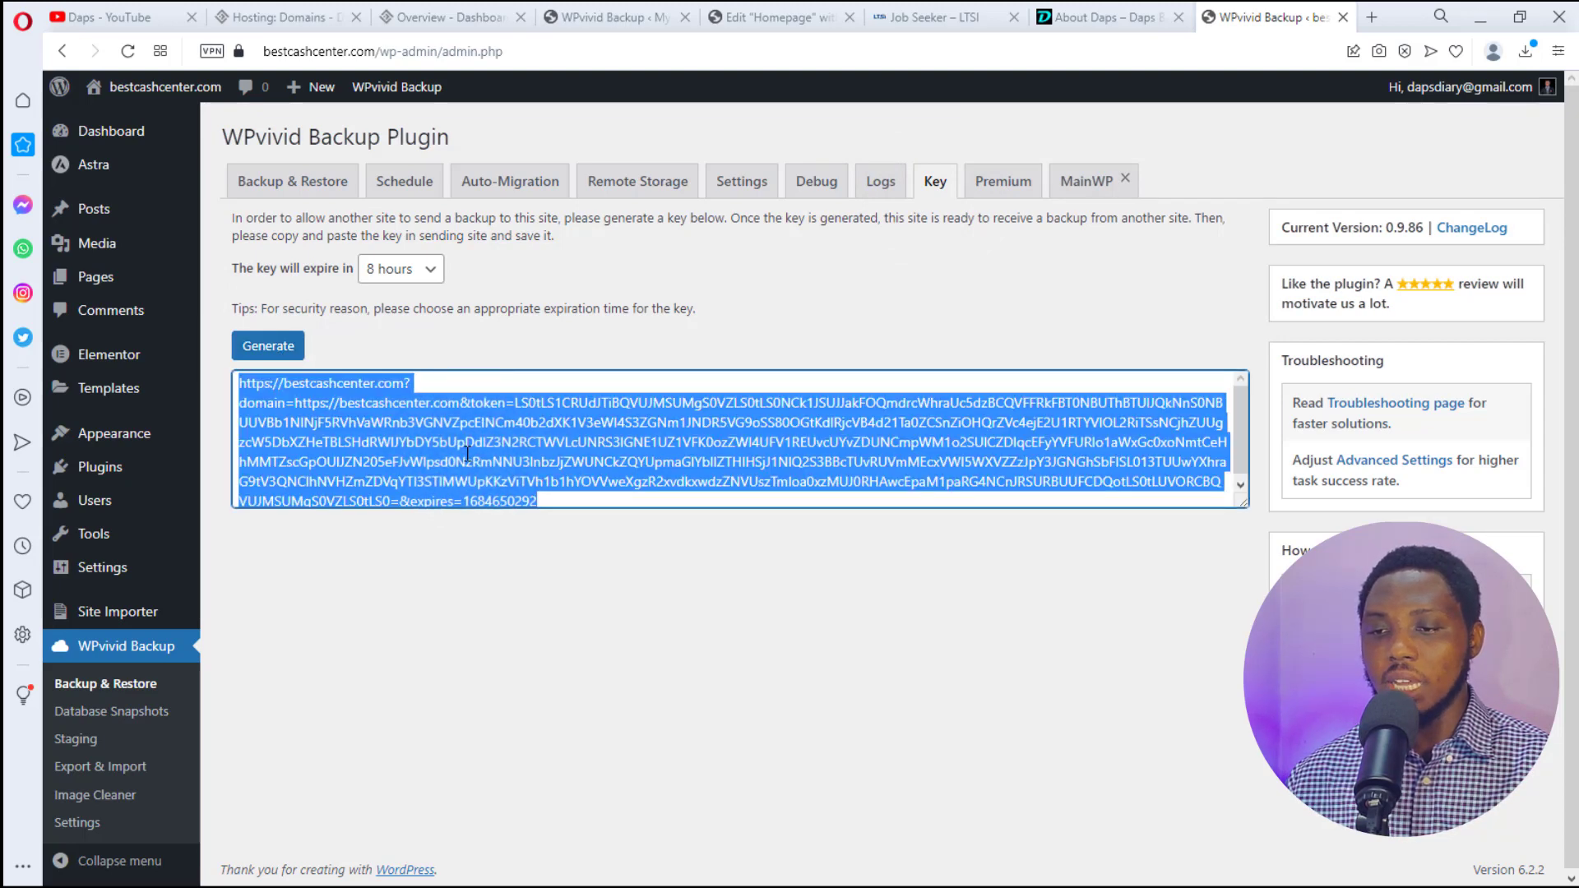
right_click(467, 453)
click(515, 531)
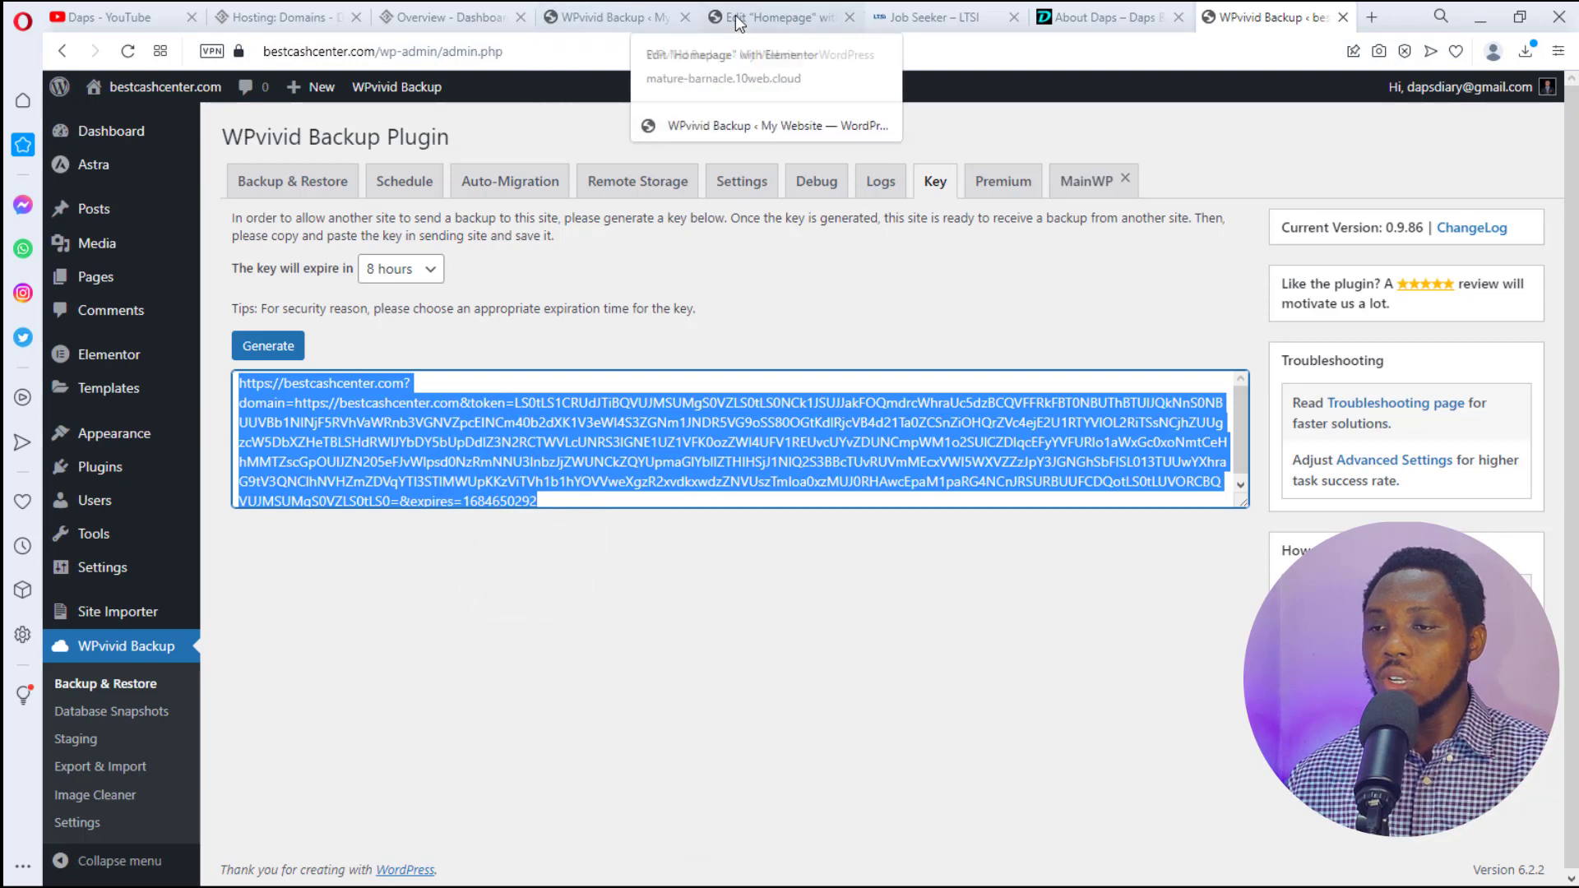
Step: Paste the destination site's key into WPvivid's Auto-Migration settings on the 10Web website and save it
click(631, 23)
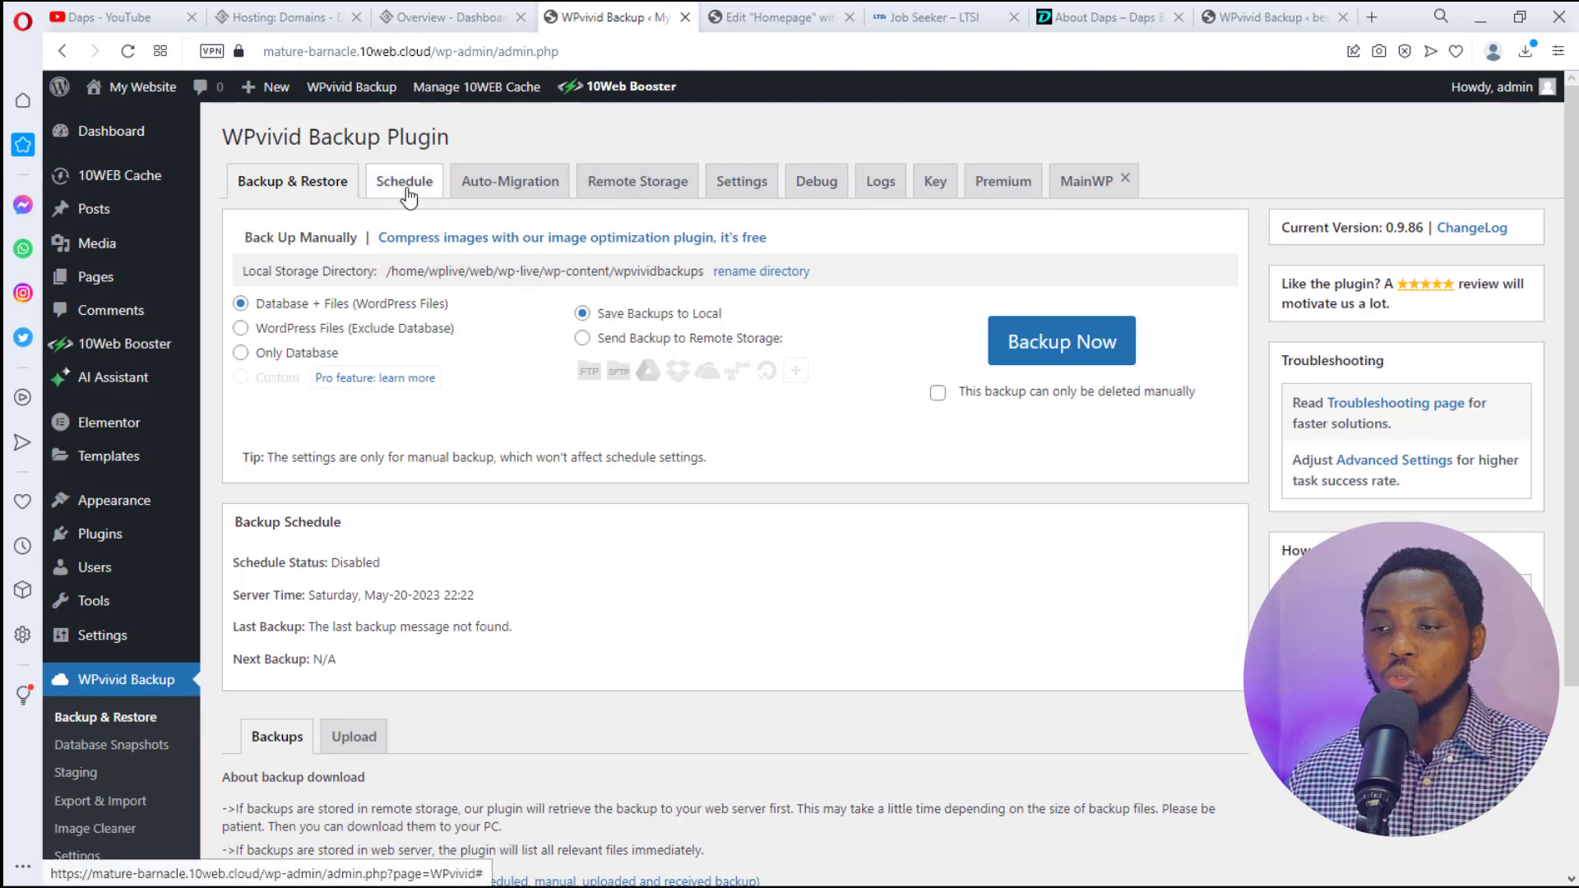
click(516, 189)
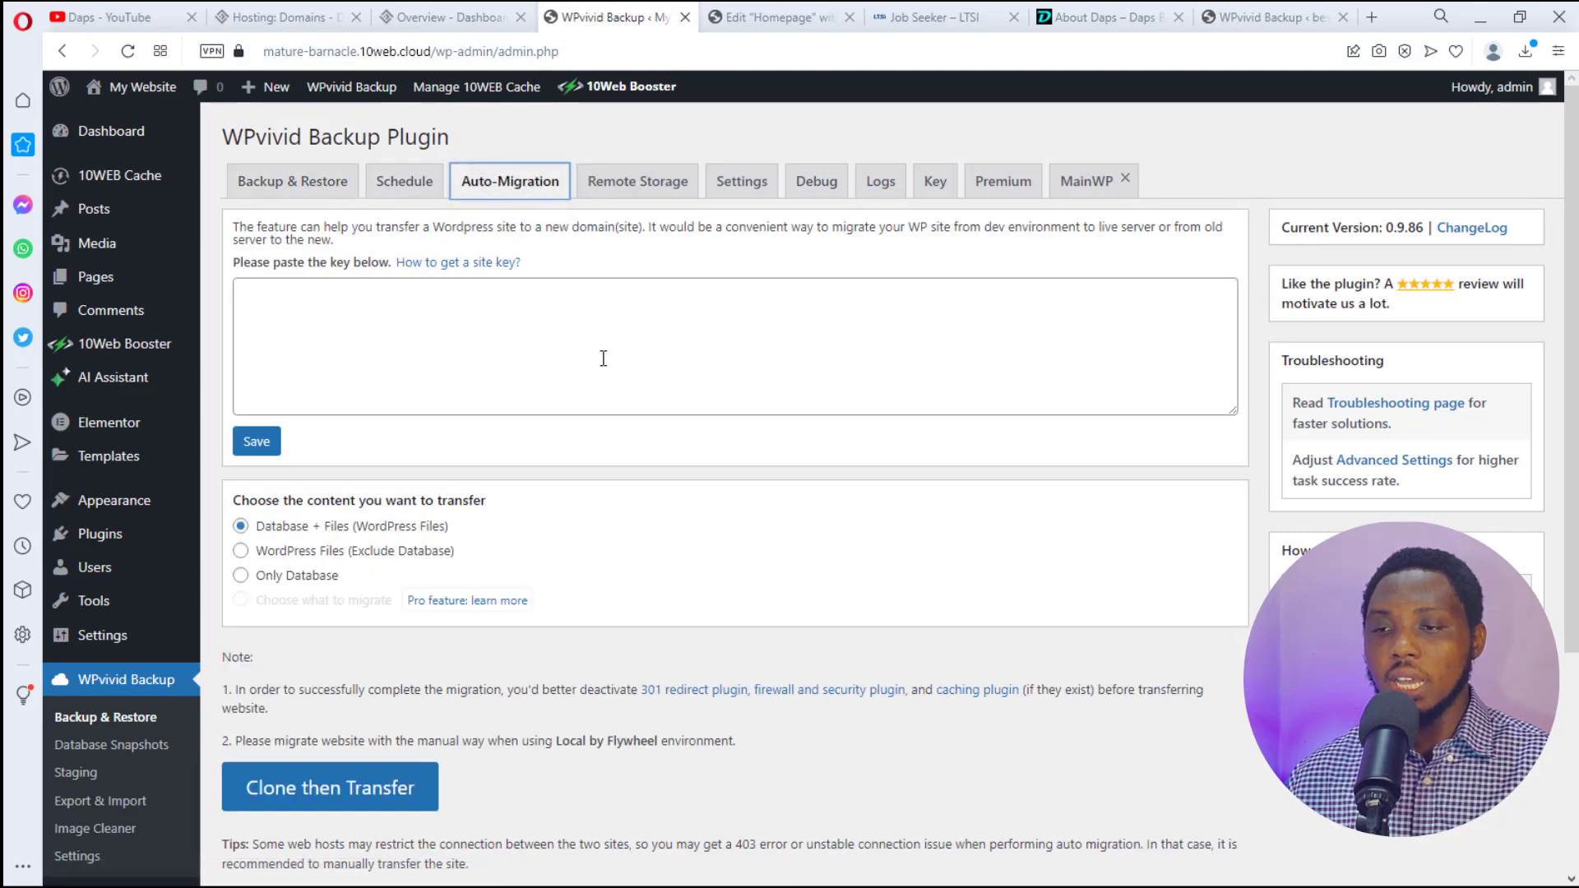
click(280, 301)
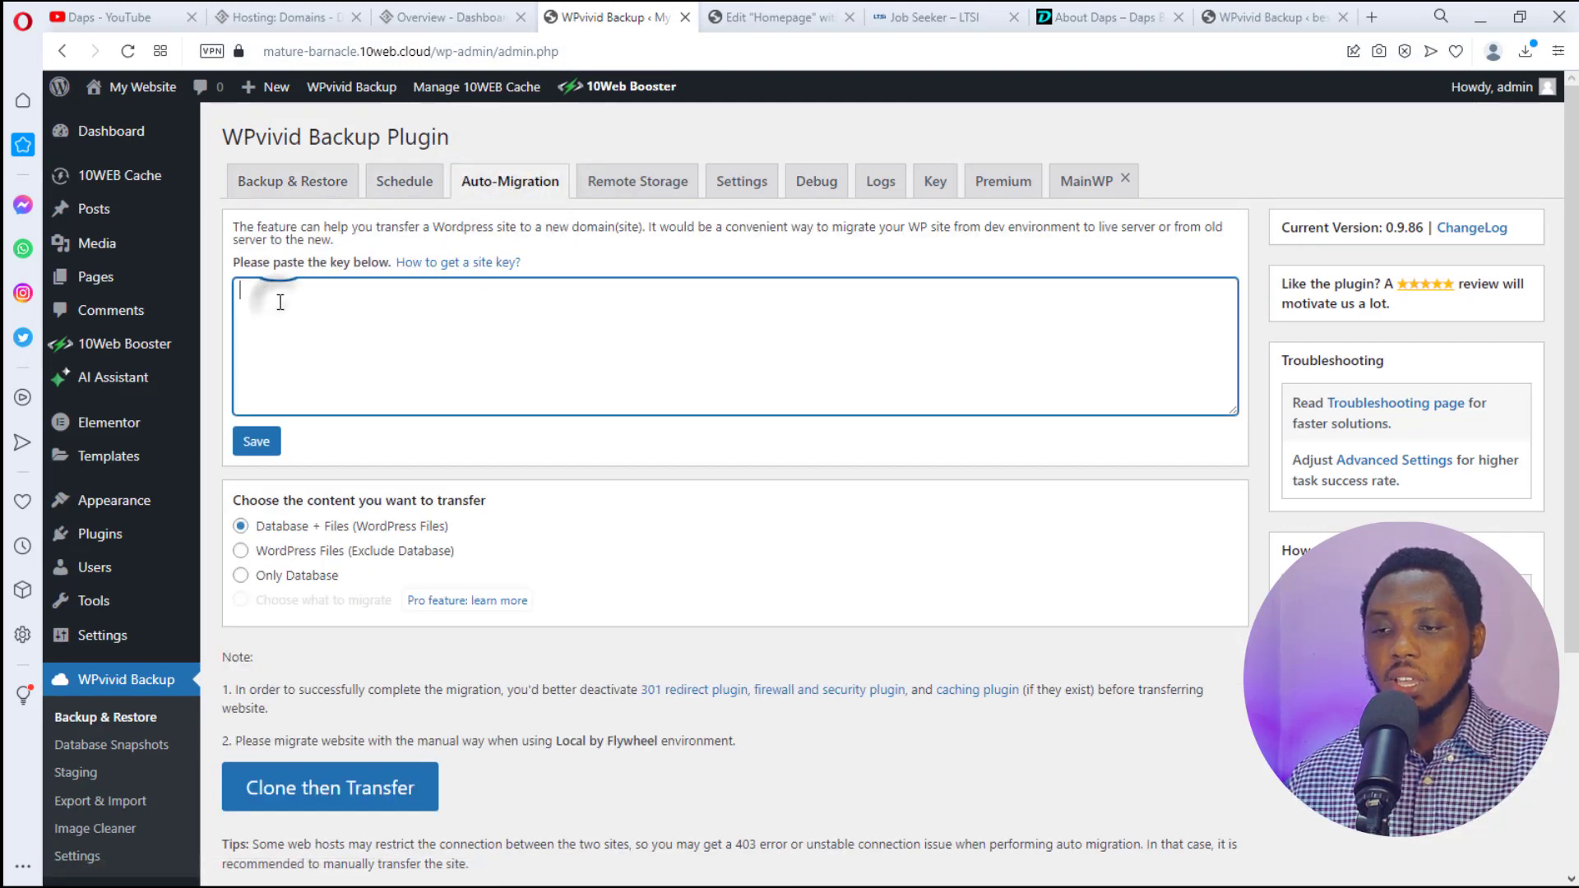
right_click(286, 304)
click(327, 457)
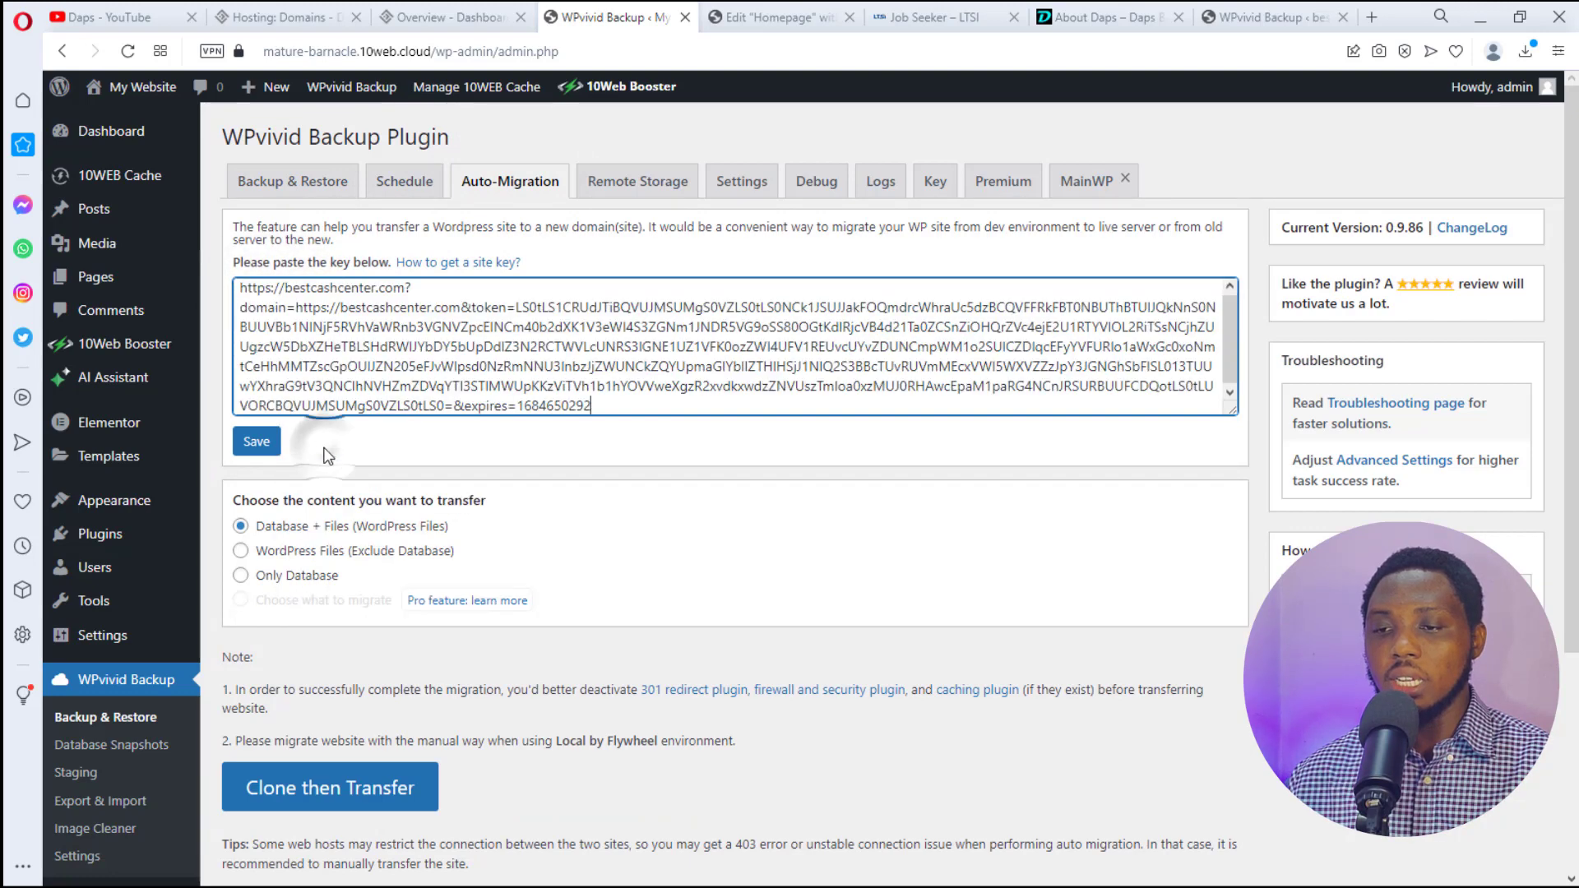
click(257, 444)
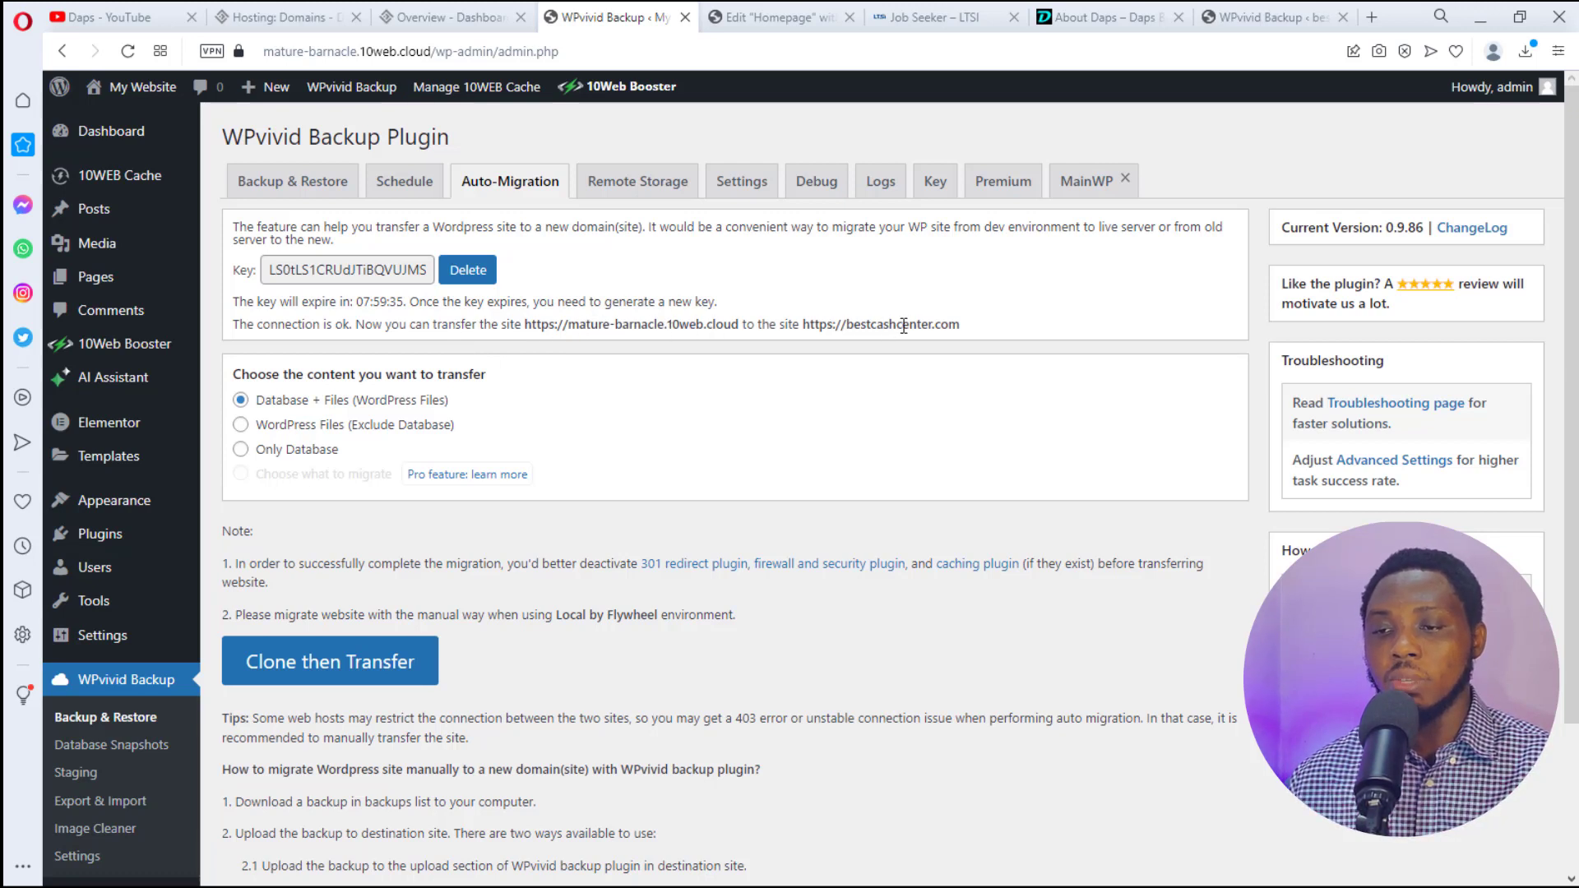
Step: Clone the 10Web website's database and files with WPvivid Auto-Migration and transfer them to bestcashcenter.com
scroll(904, 327, down, 1)
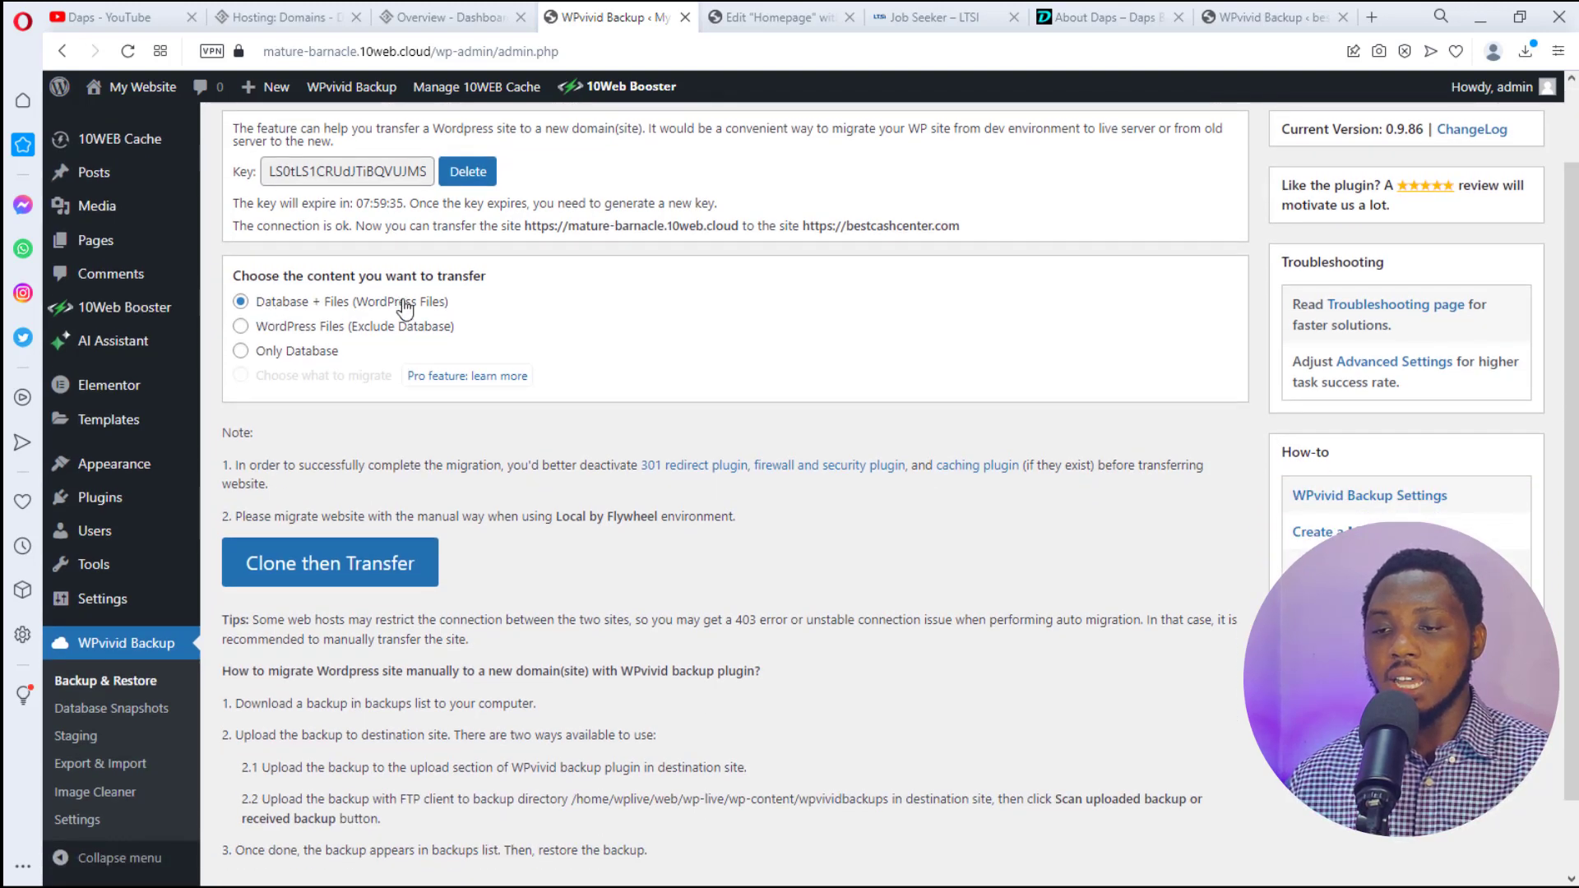
scroll(432, 362, down, 1)
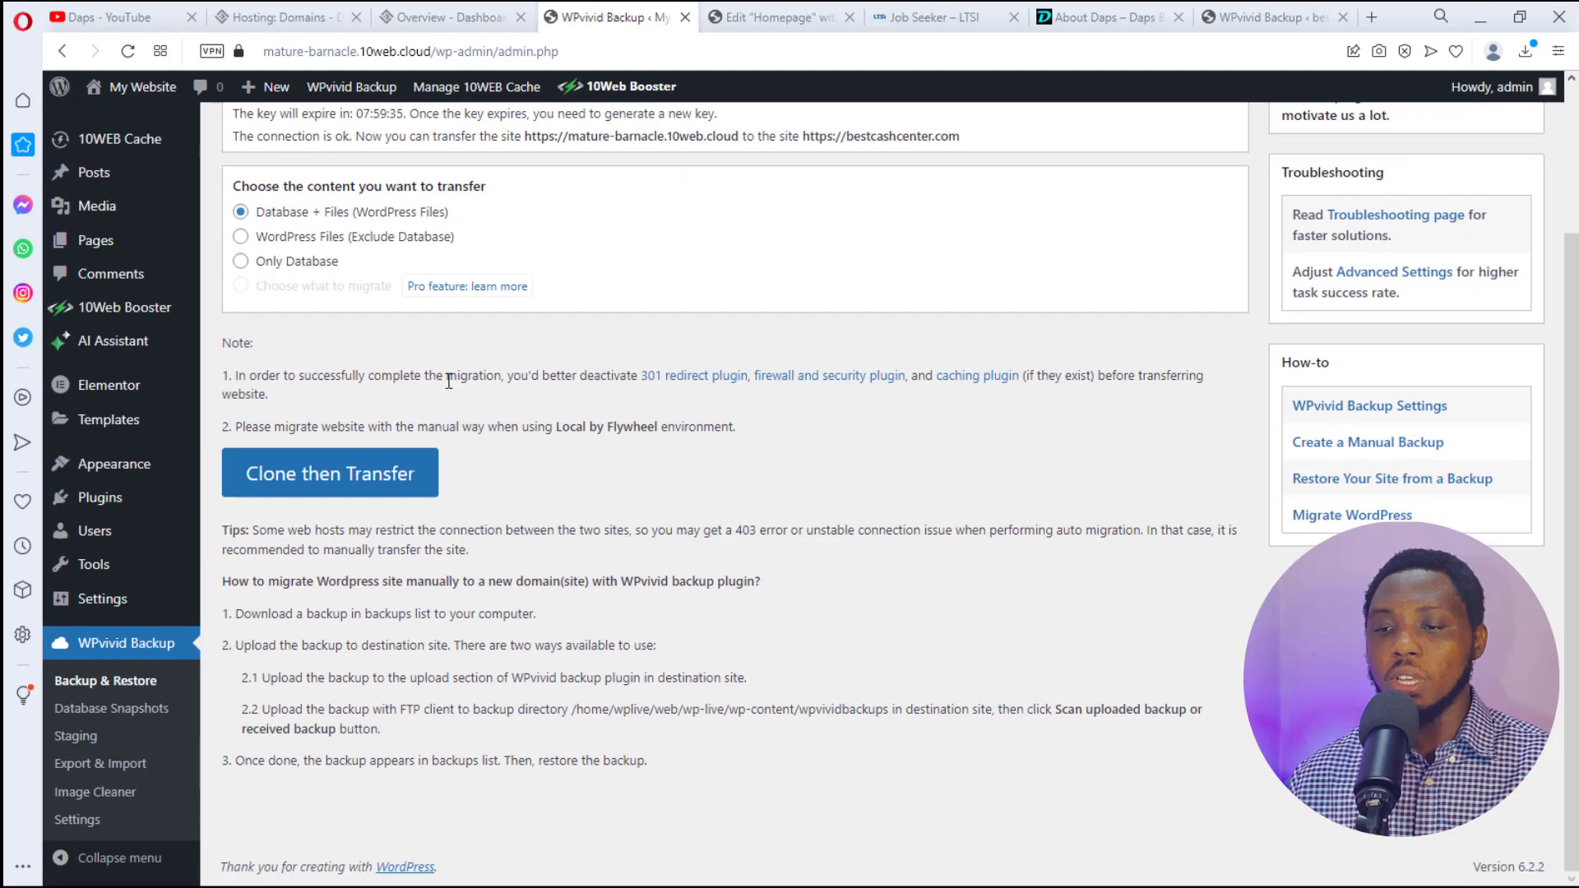
click(343, 476)
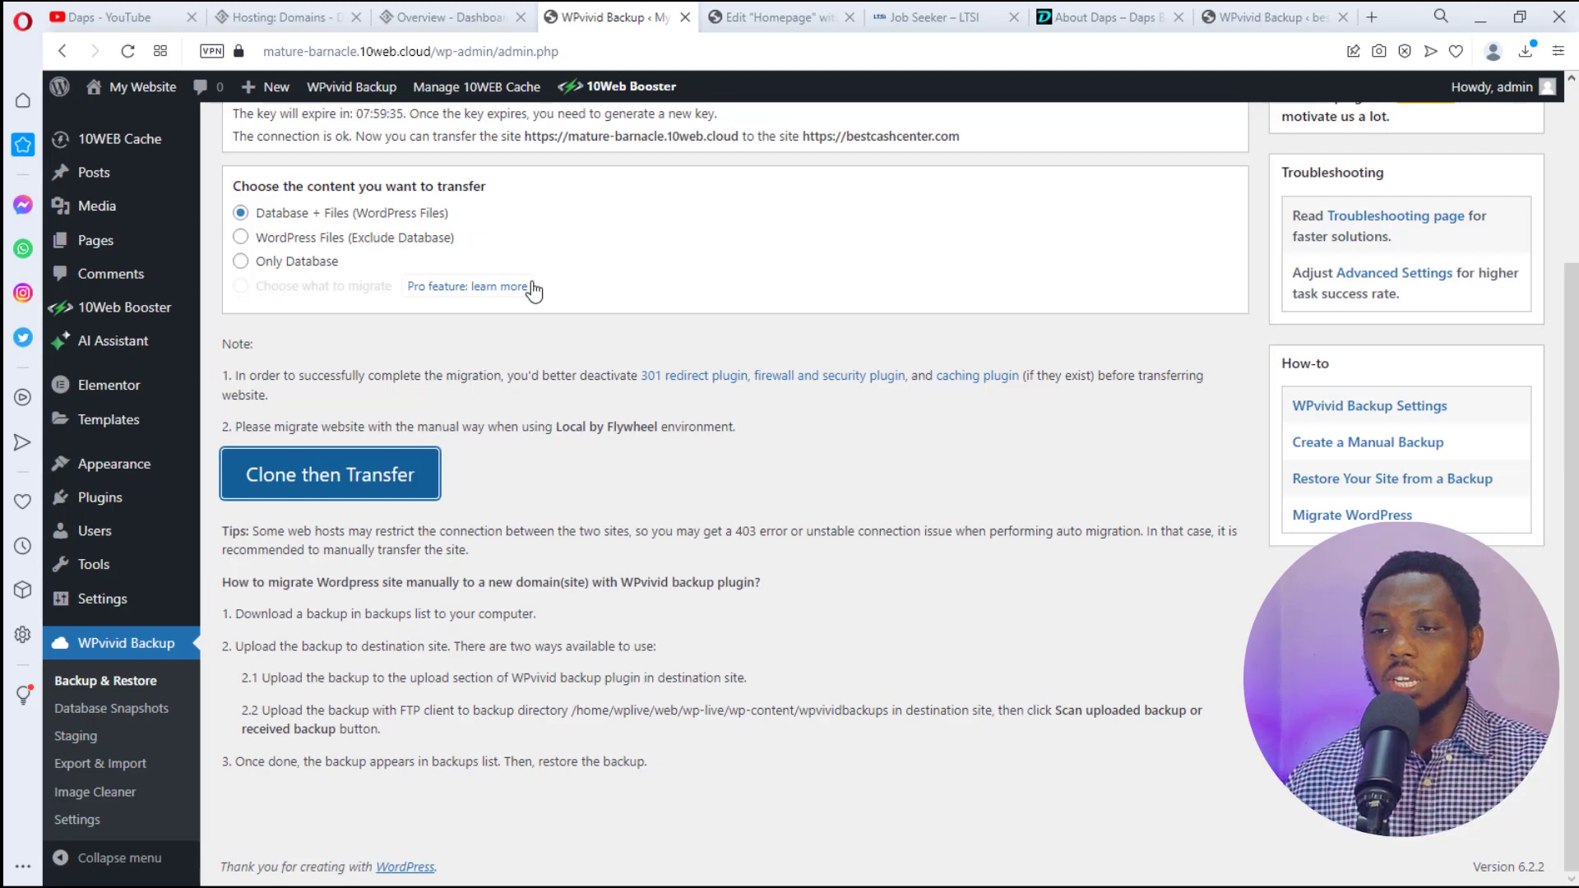
scroll(535, 288, up, 3)
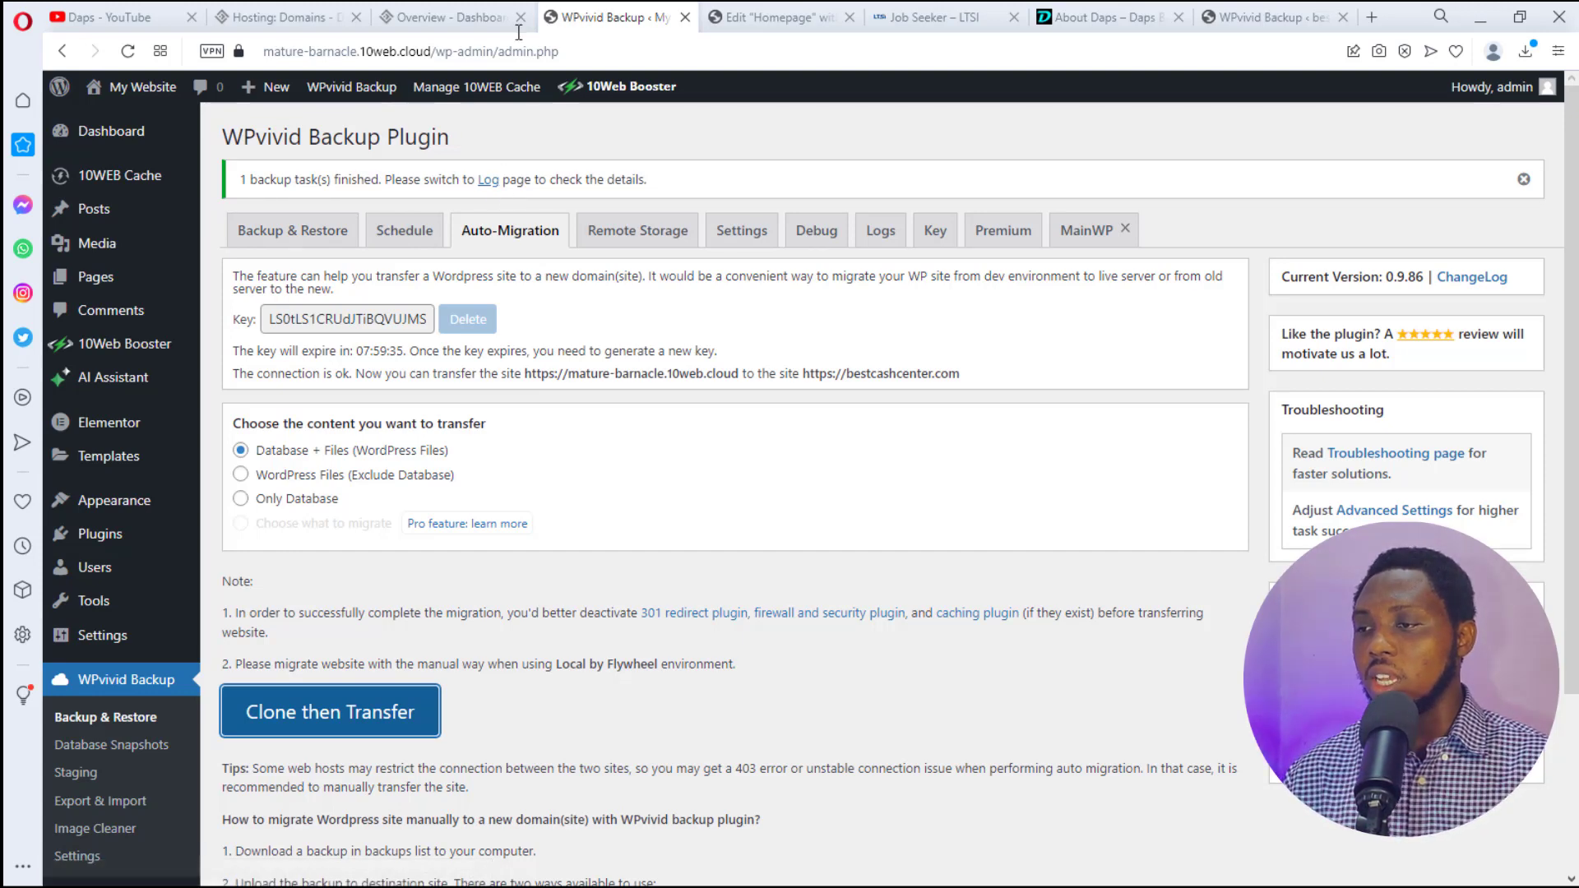
Step: Switch to WPvivid's Backup & Restore section on bestcashcenter.com and refresh it to locate the received migration backup
click(1231, 16)
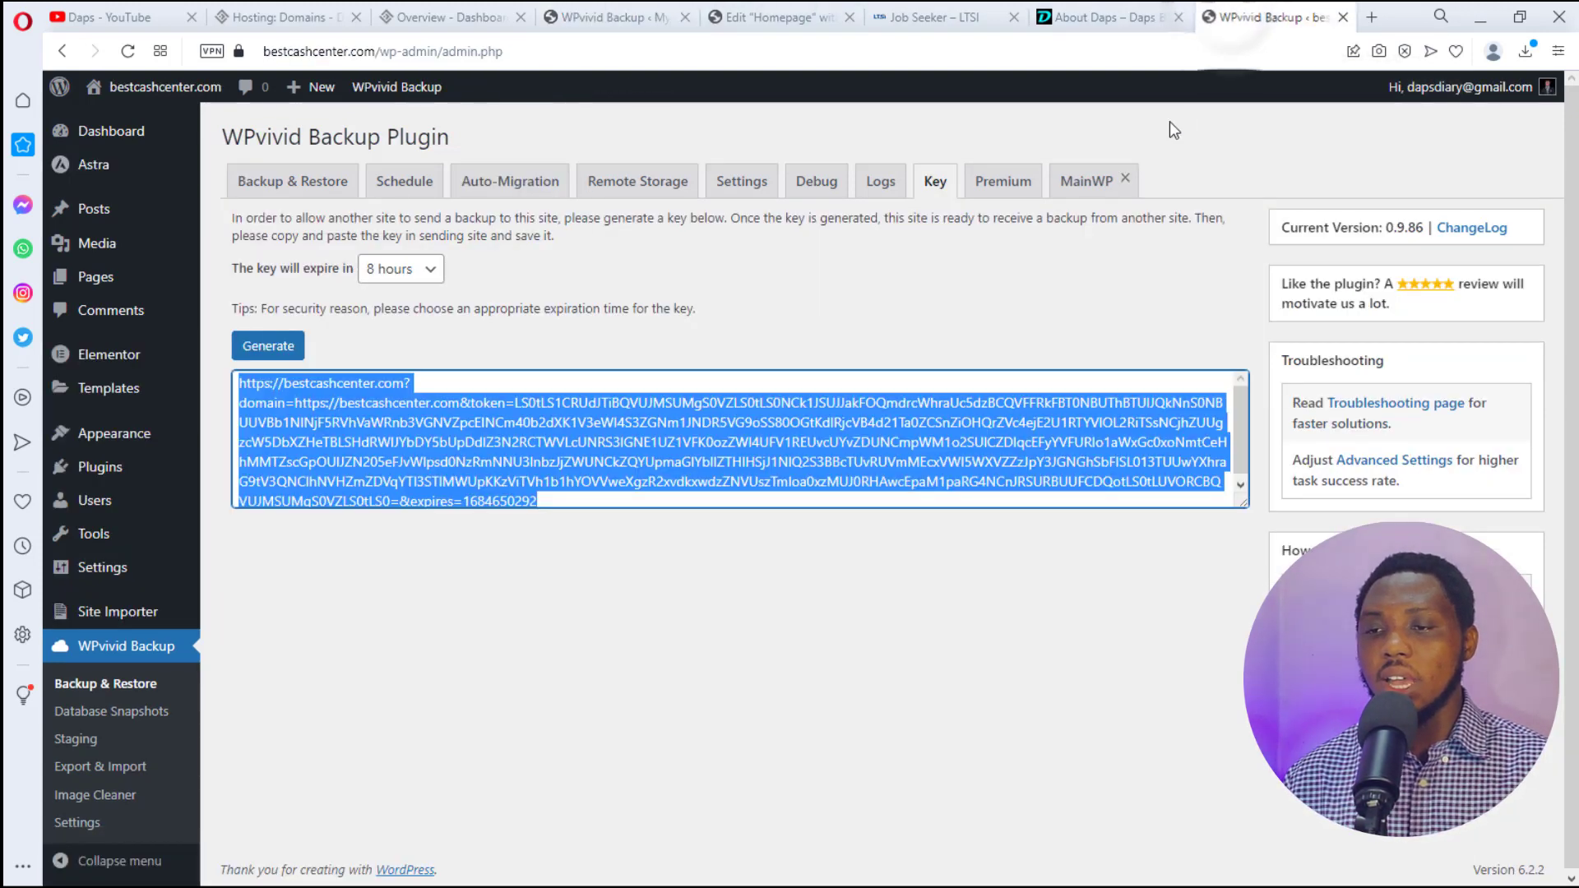
click(285, 188)
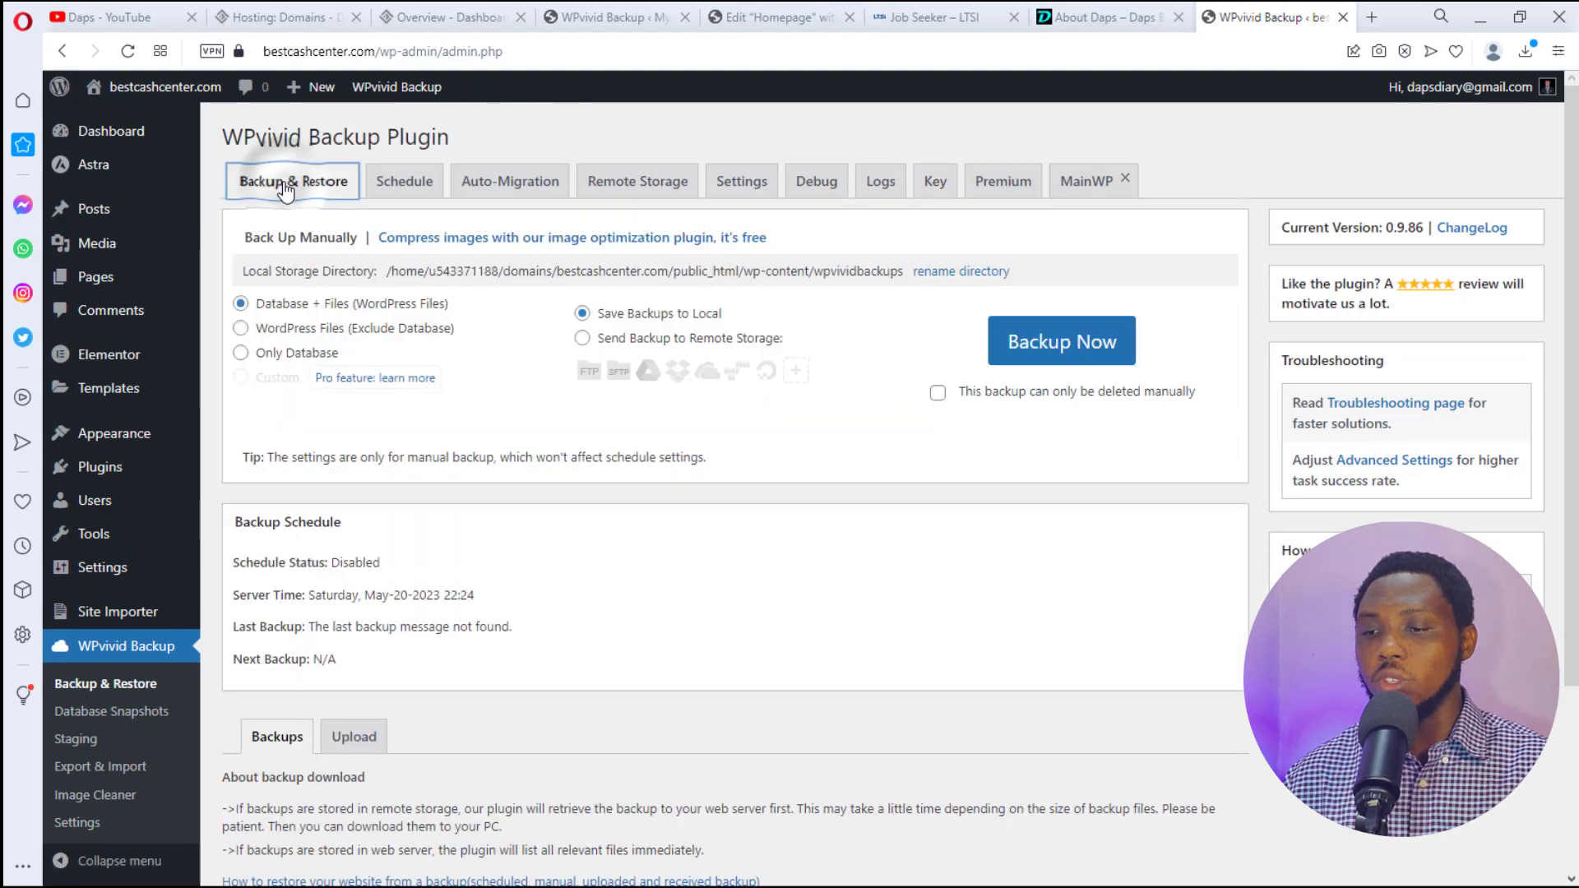
scroll(546, 334, down, 3)
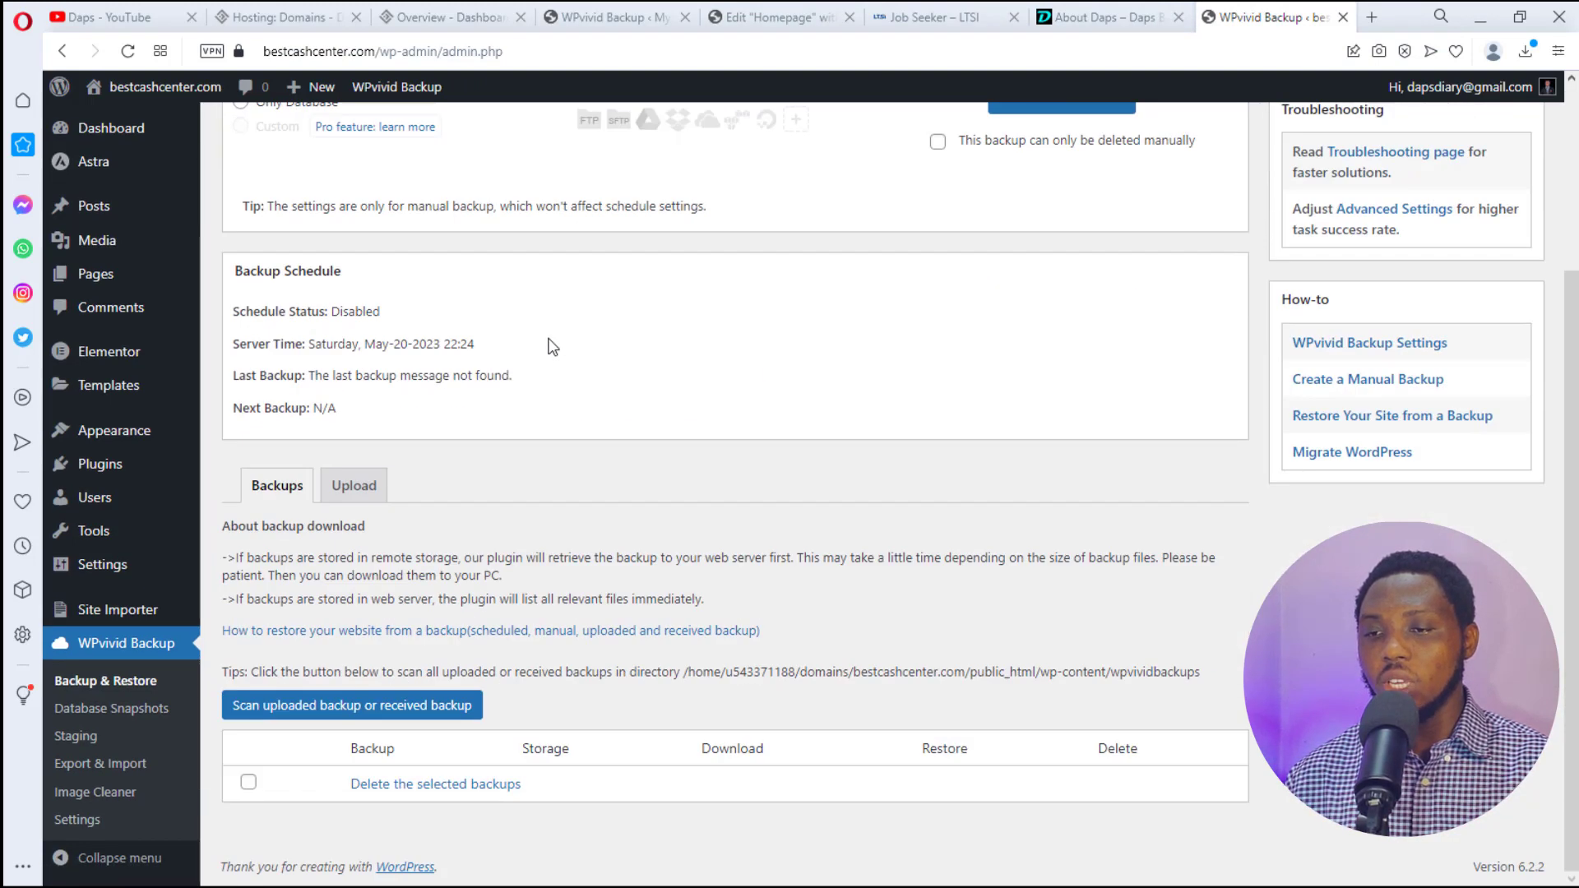
scroll(540, 378, up, 3)
click(159, 90)
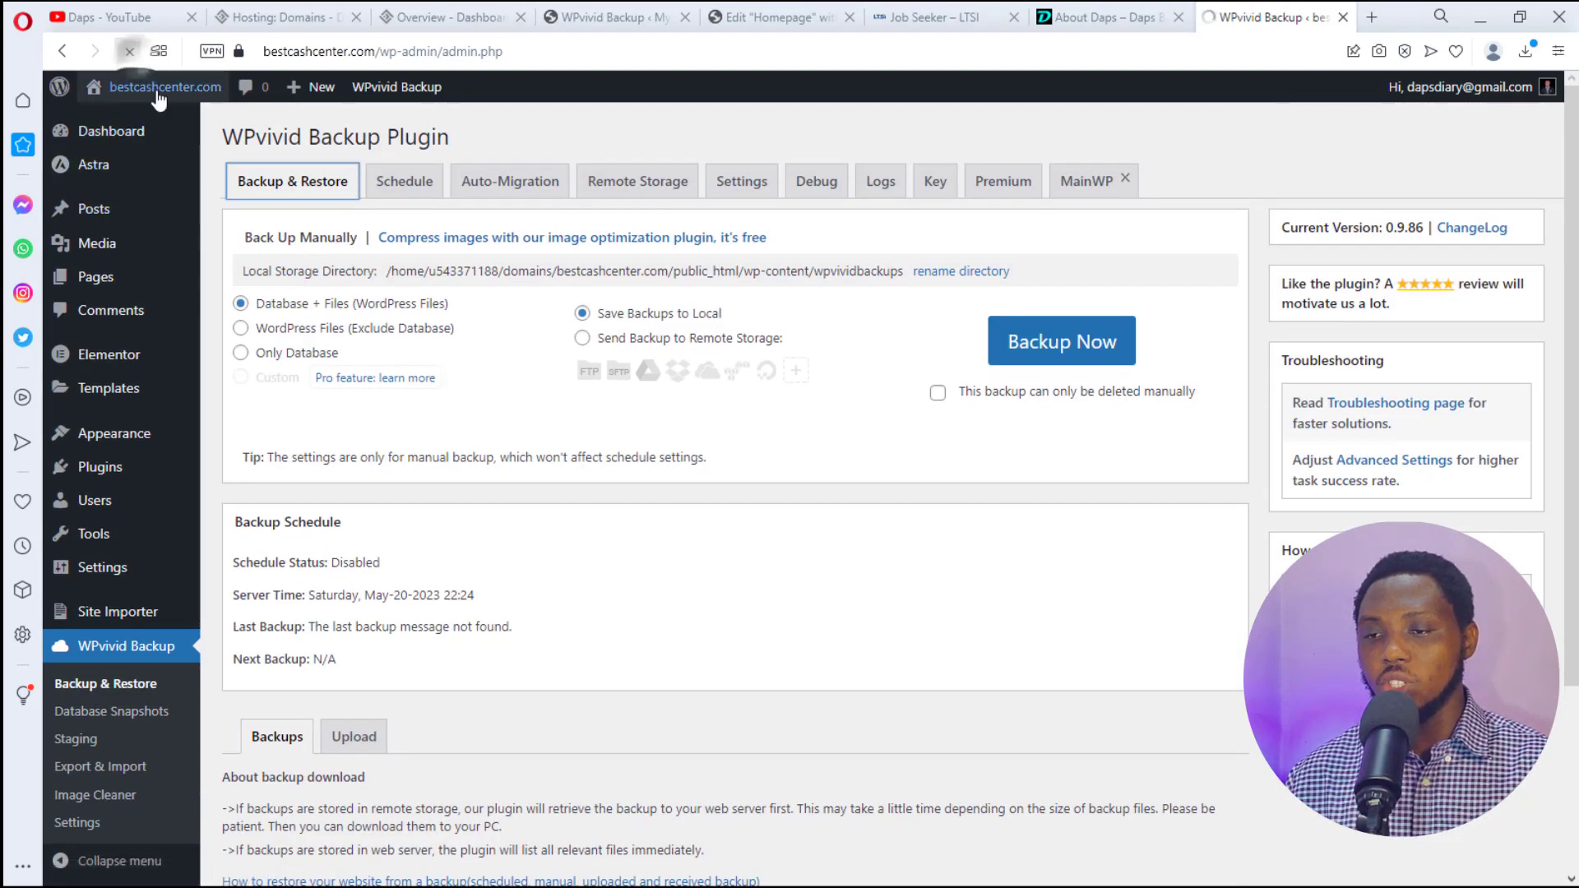
scroll(689, 386, down, 4)
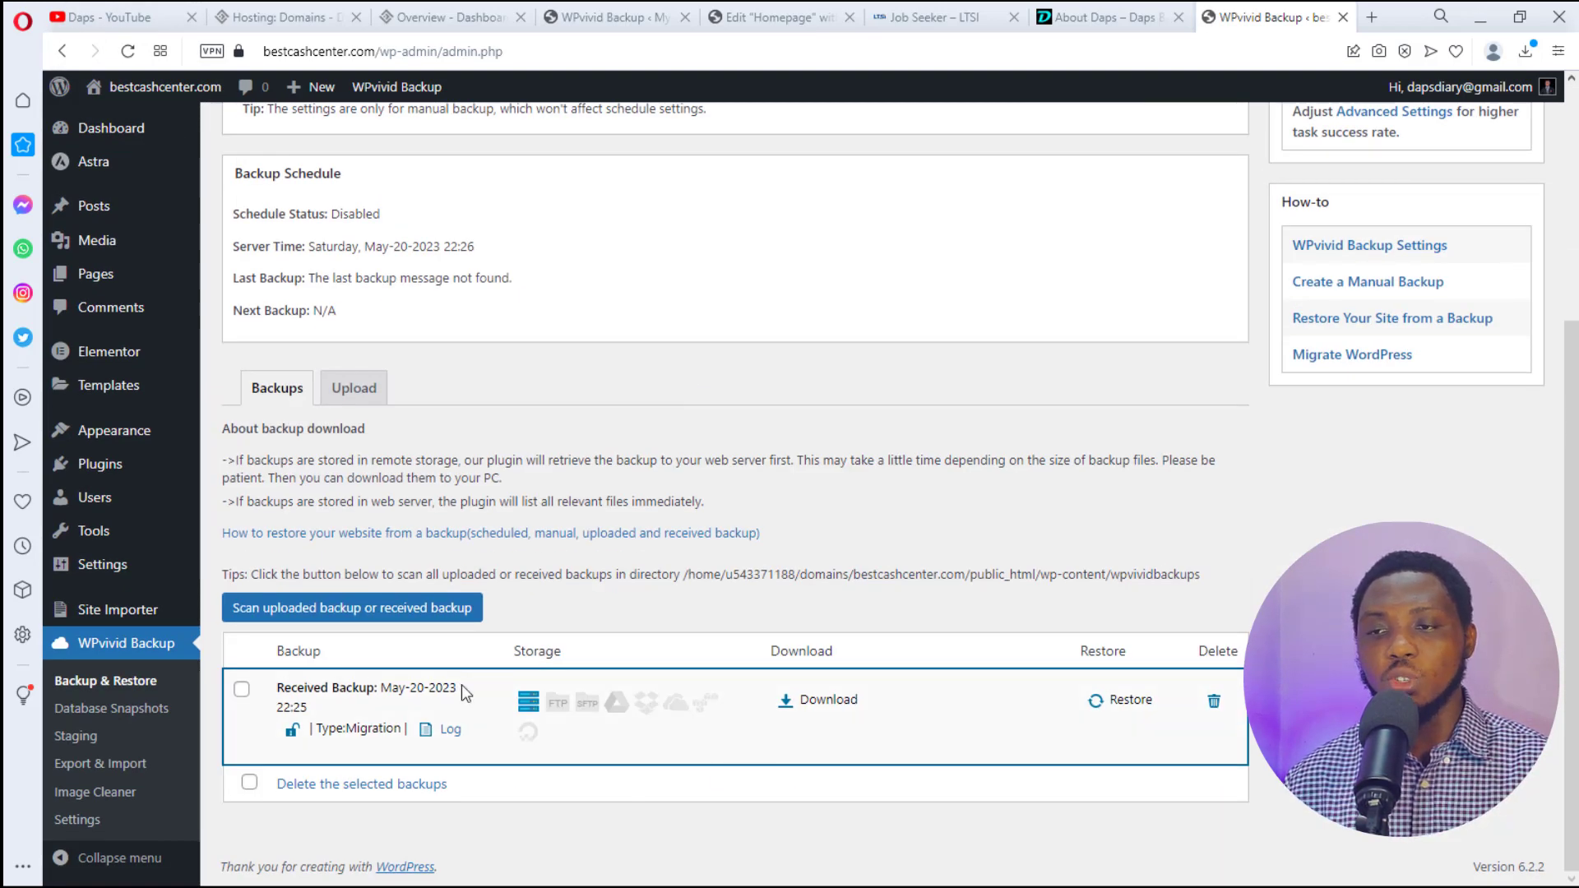
Step: Restore the received migration backup on bestcashcenter.com and acknowledge its completion
click(1125, 700)
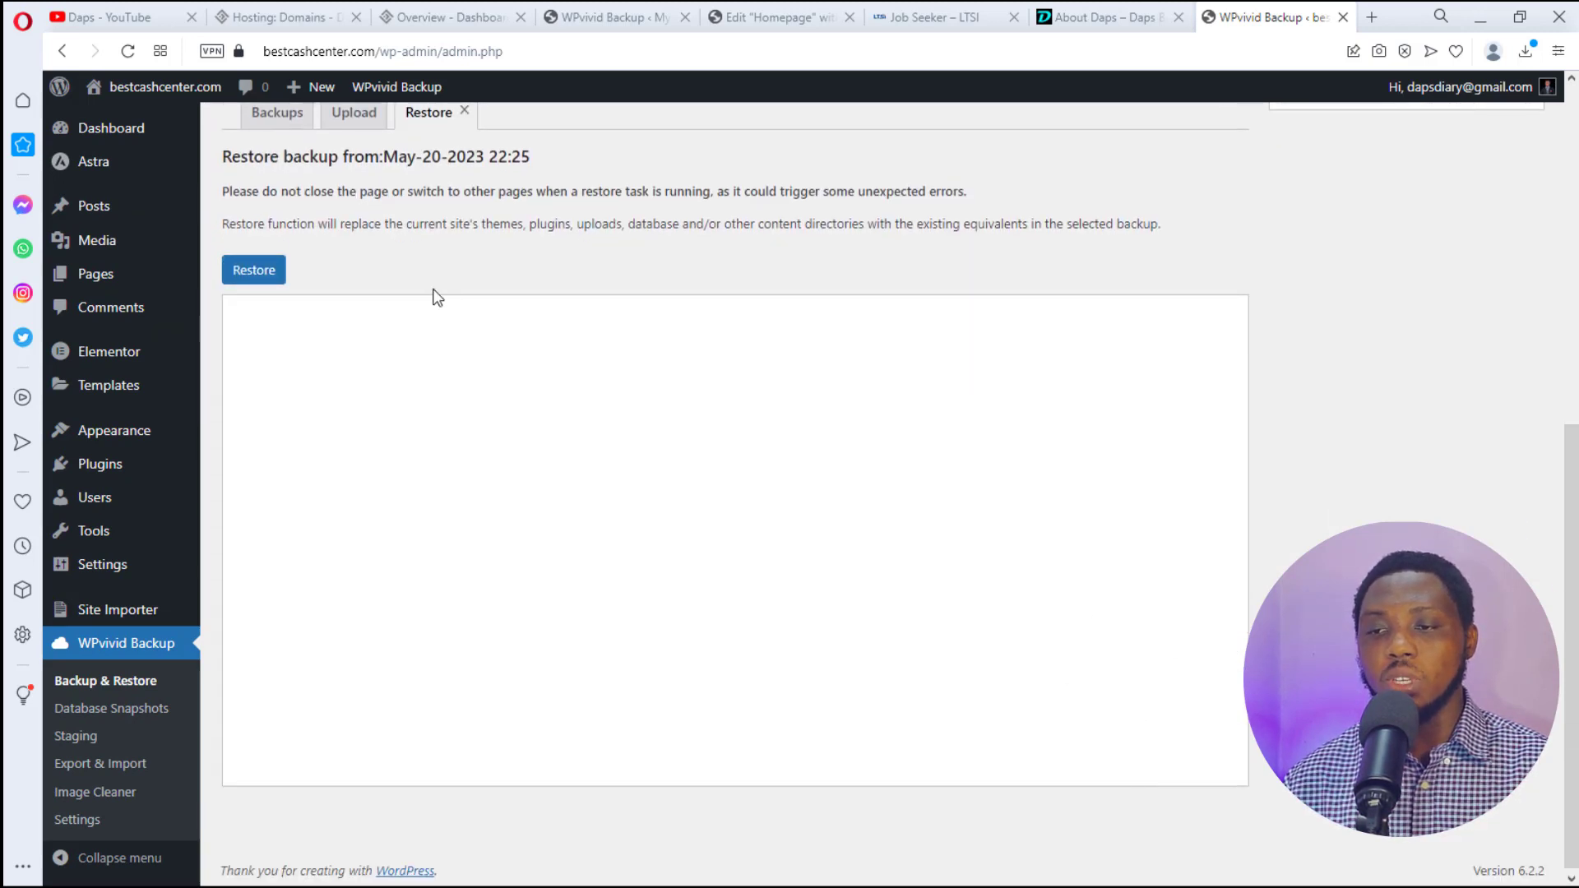
click(248, 276)
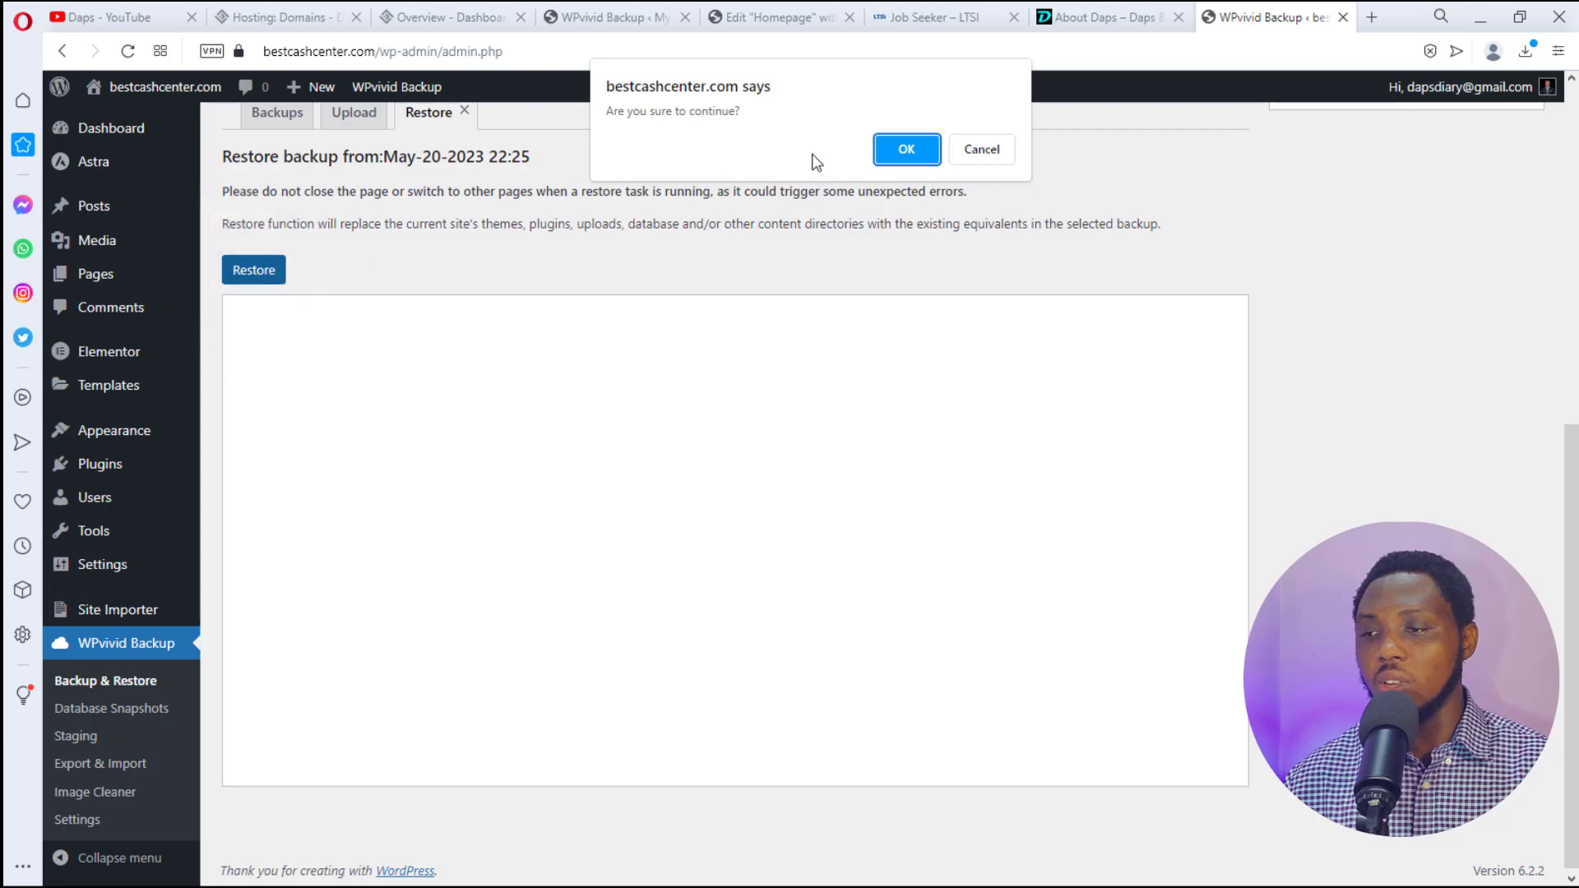
click(895, 151)
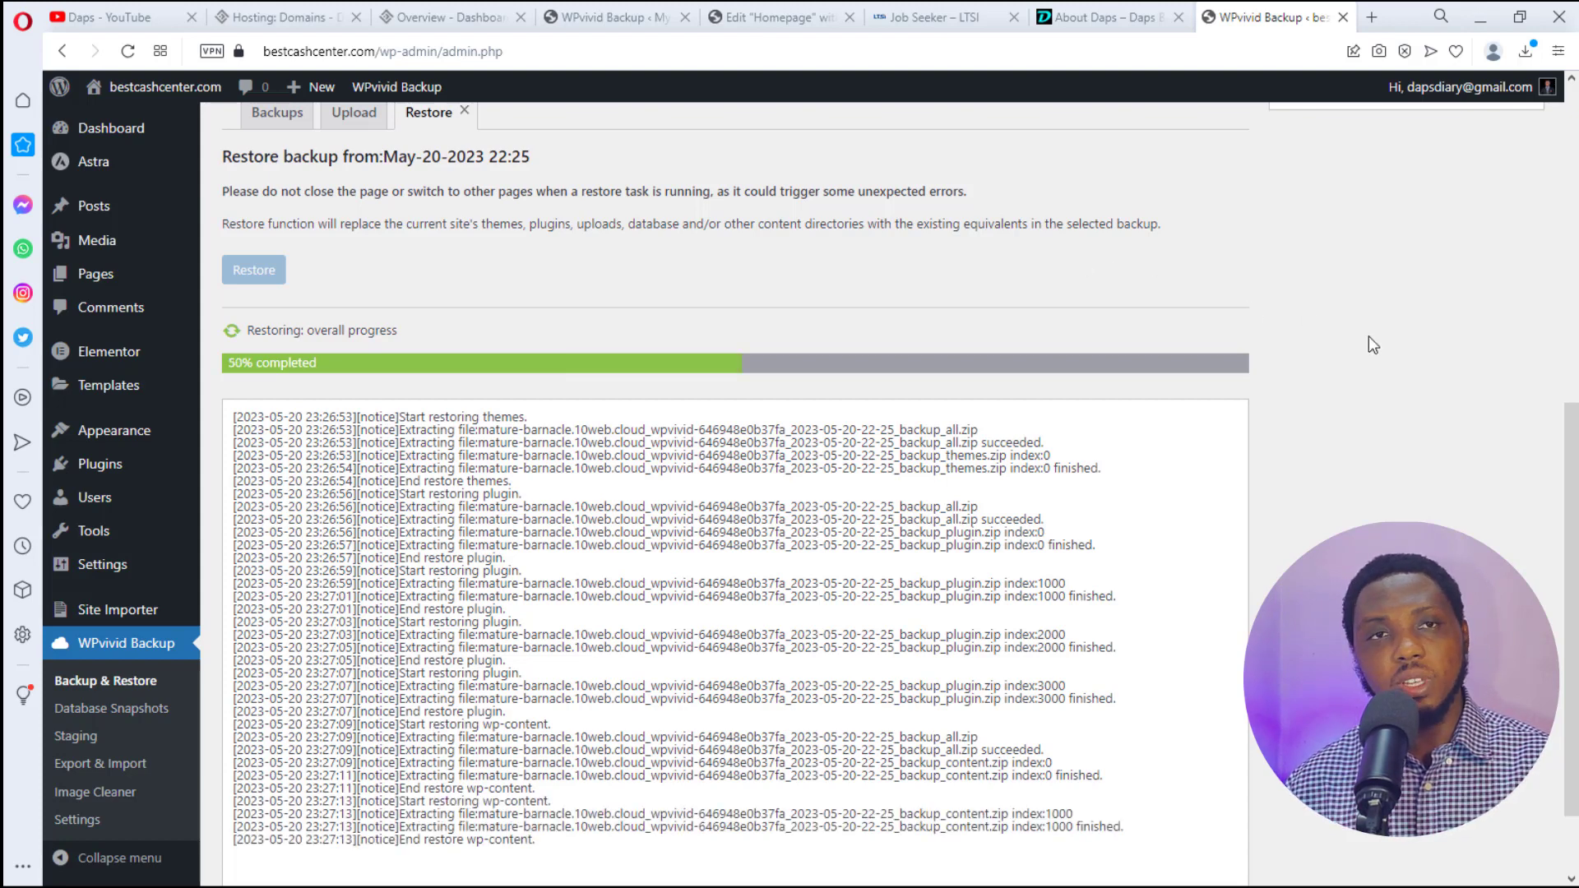
scroll(1369, 336, down, 2)
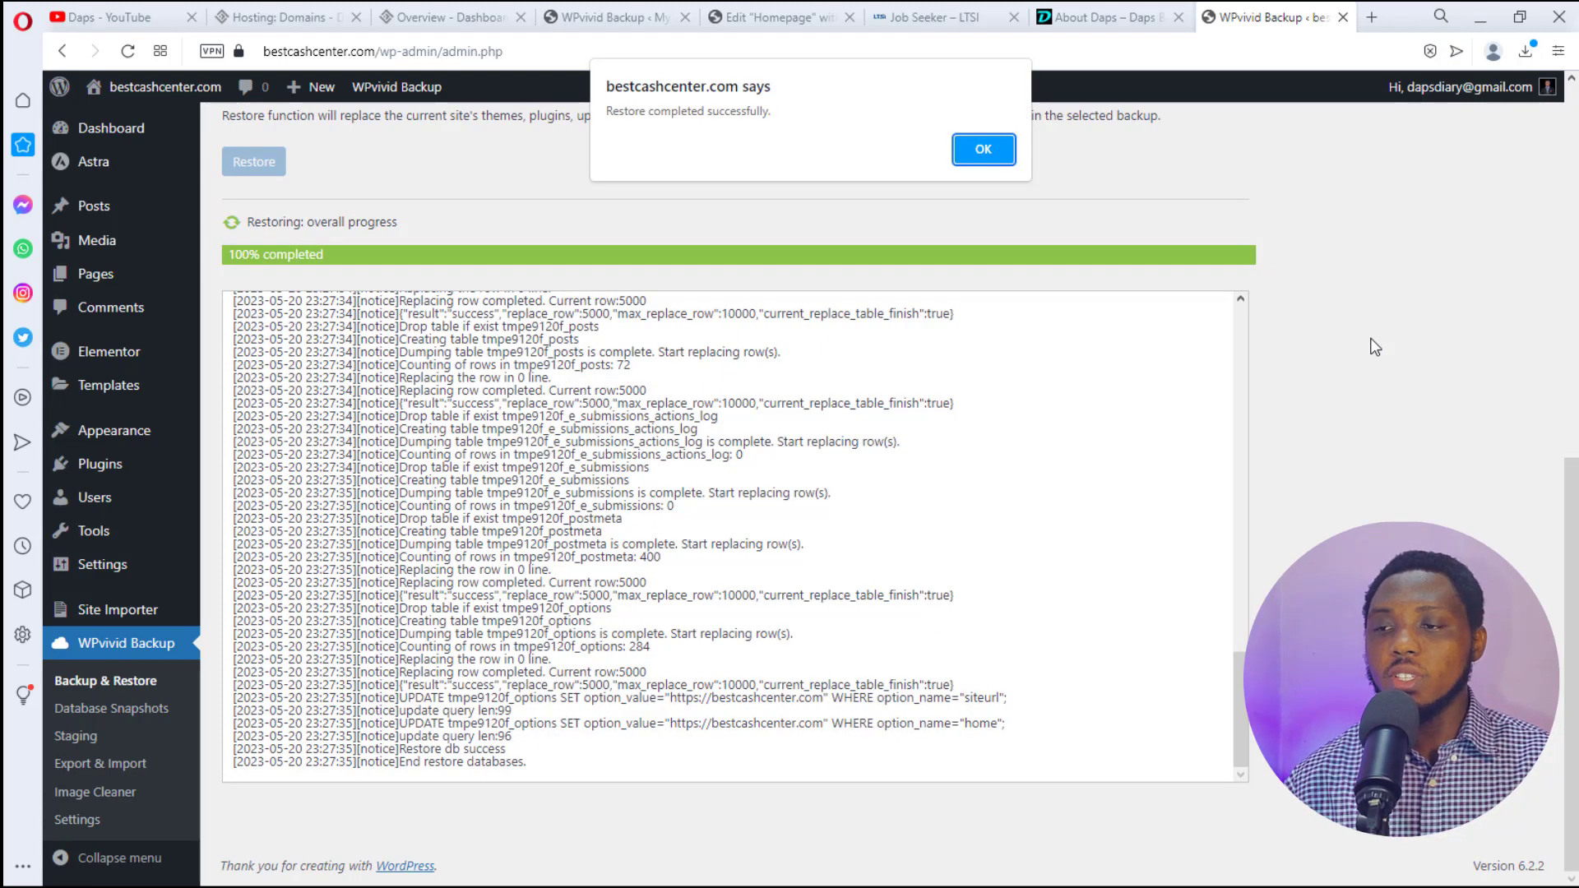
click(975, 165)
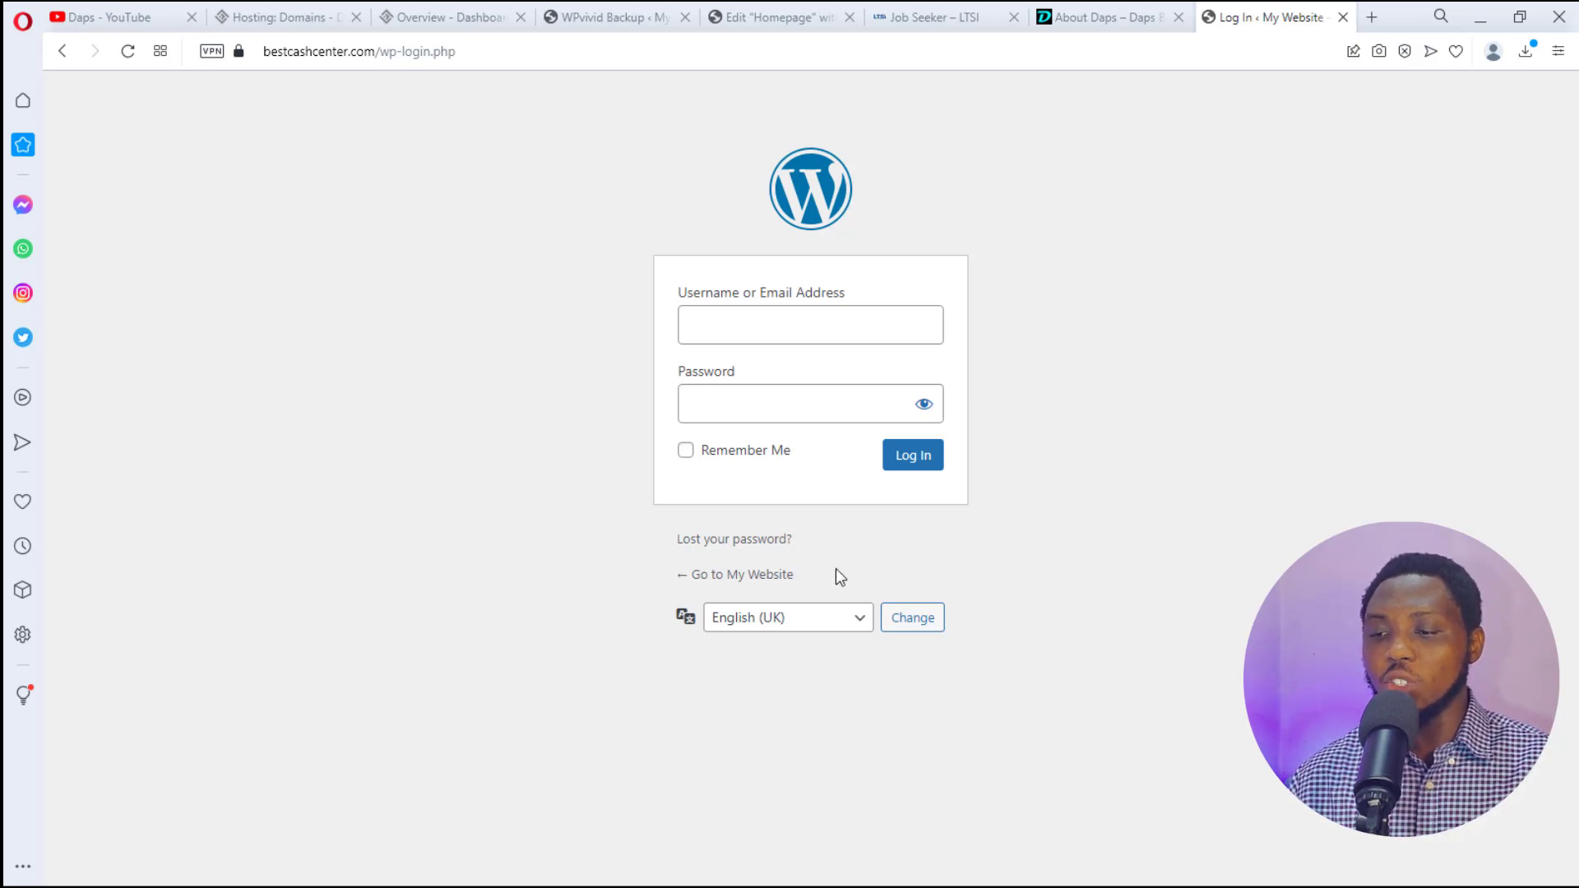
Step: View the migrated homepage on bestcashcenter.com, comparing it with the original blog's About page, and return to the website's domain settings in 10Web
click(745, 578)
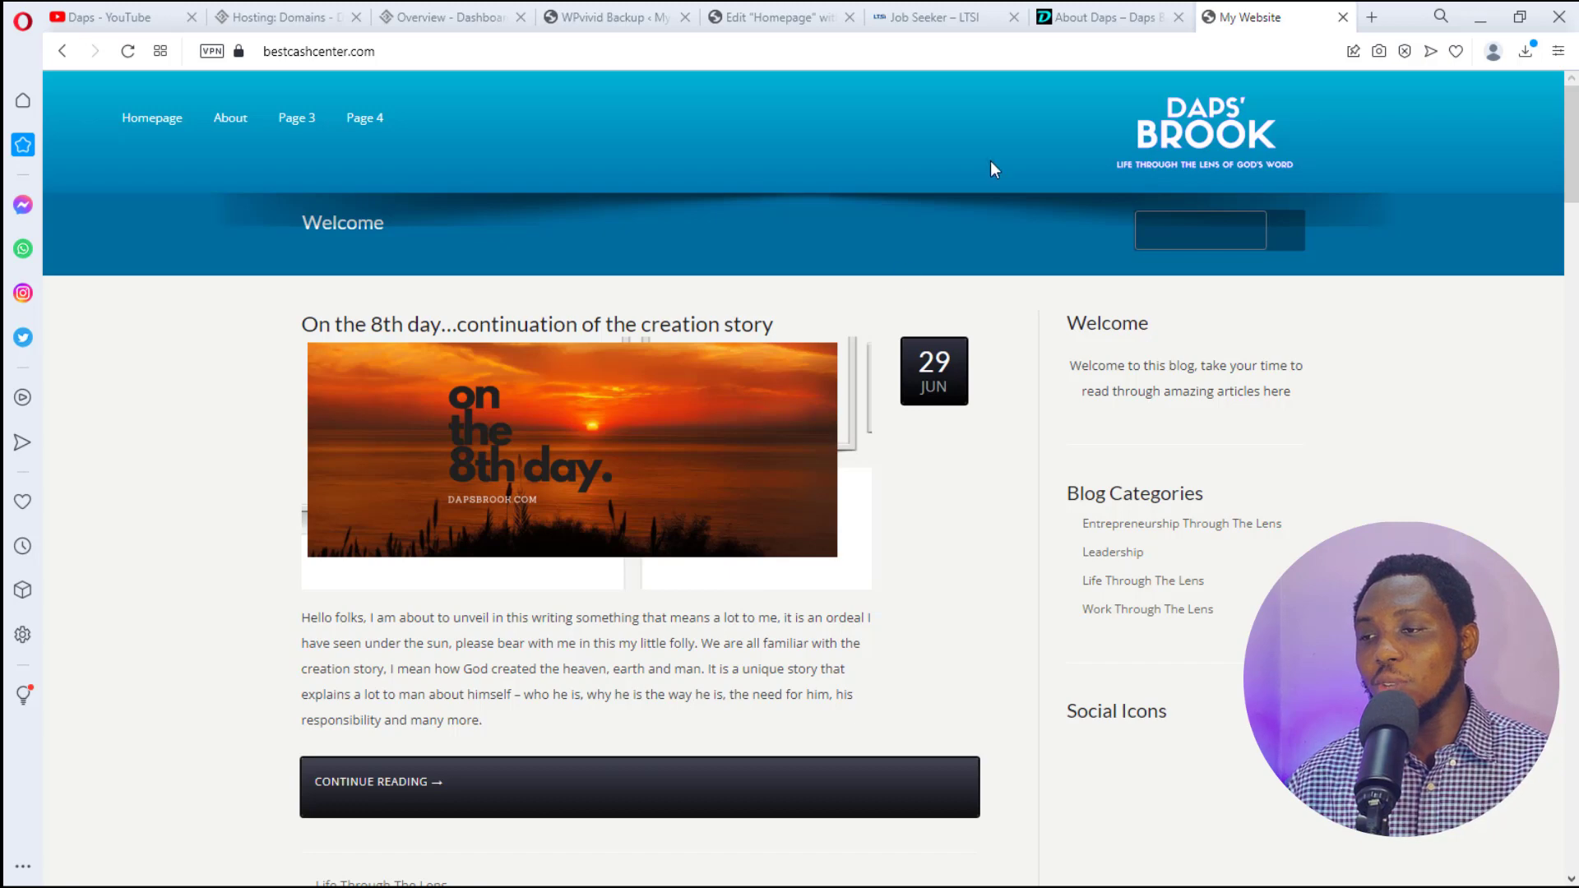
click(1085, 17)
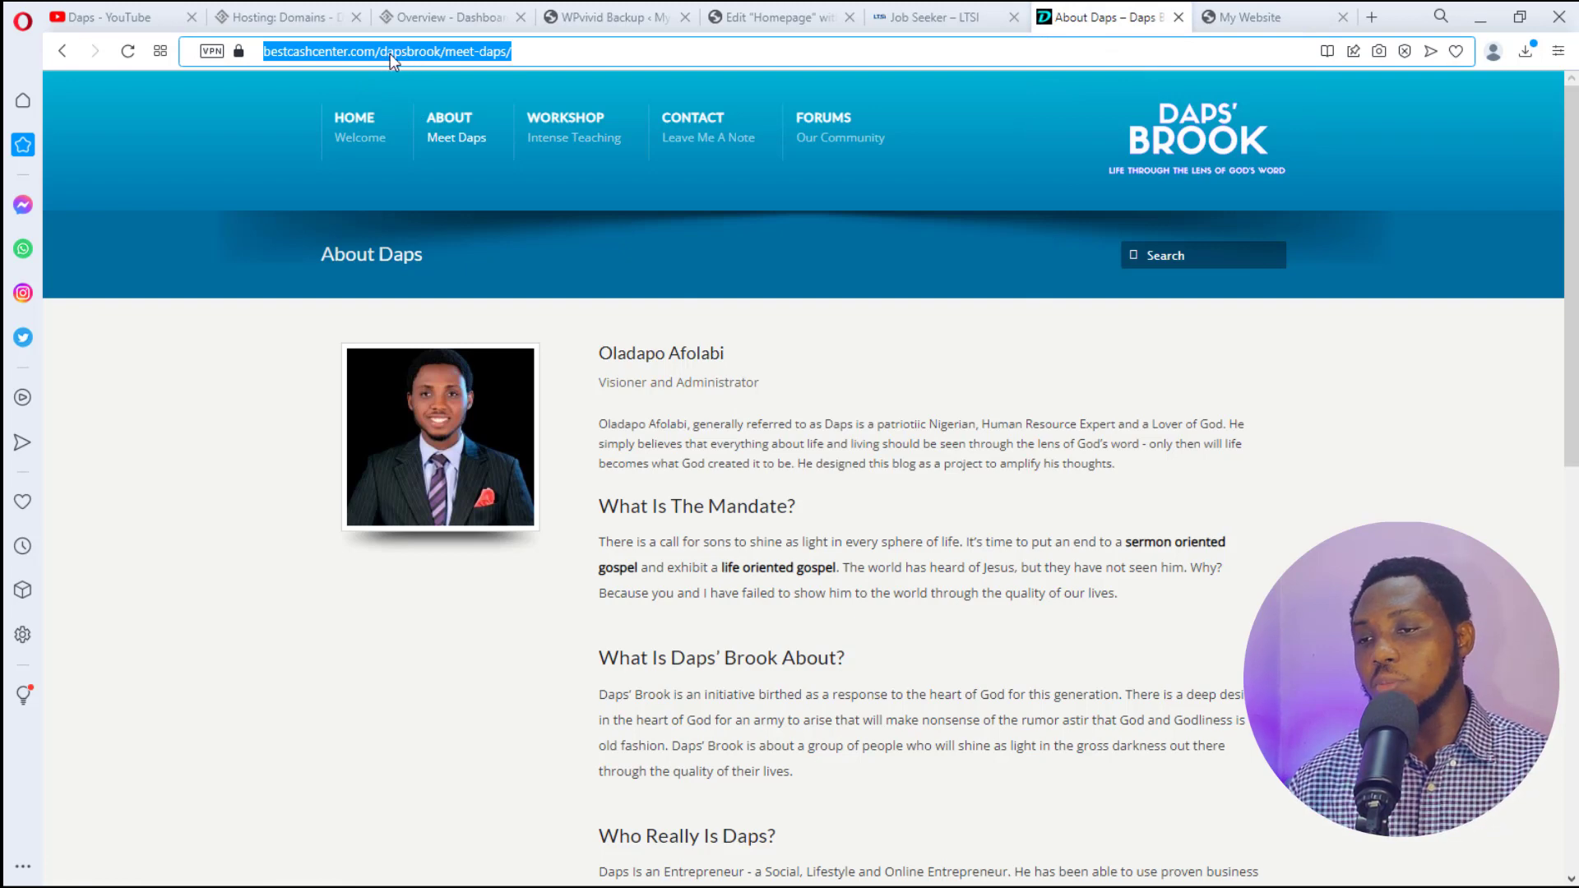
click(1253, 17)
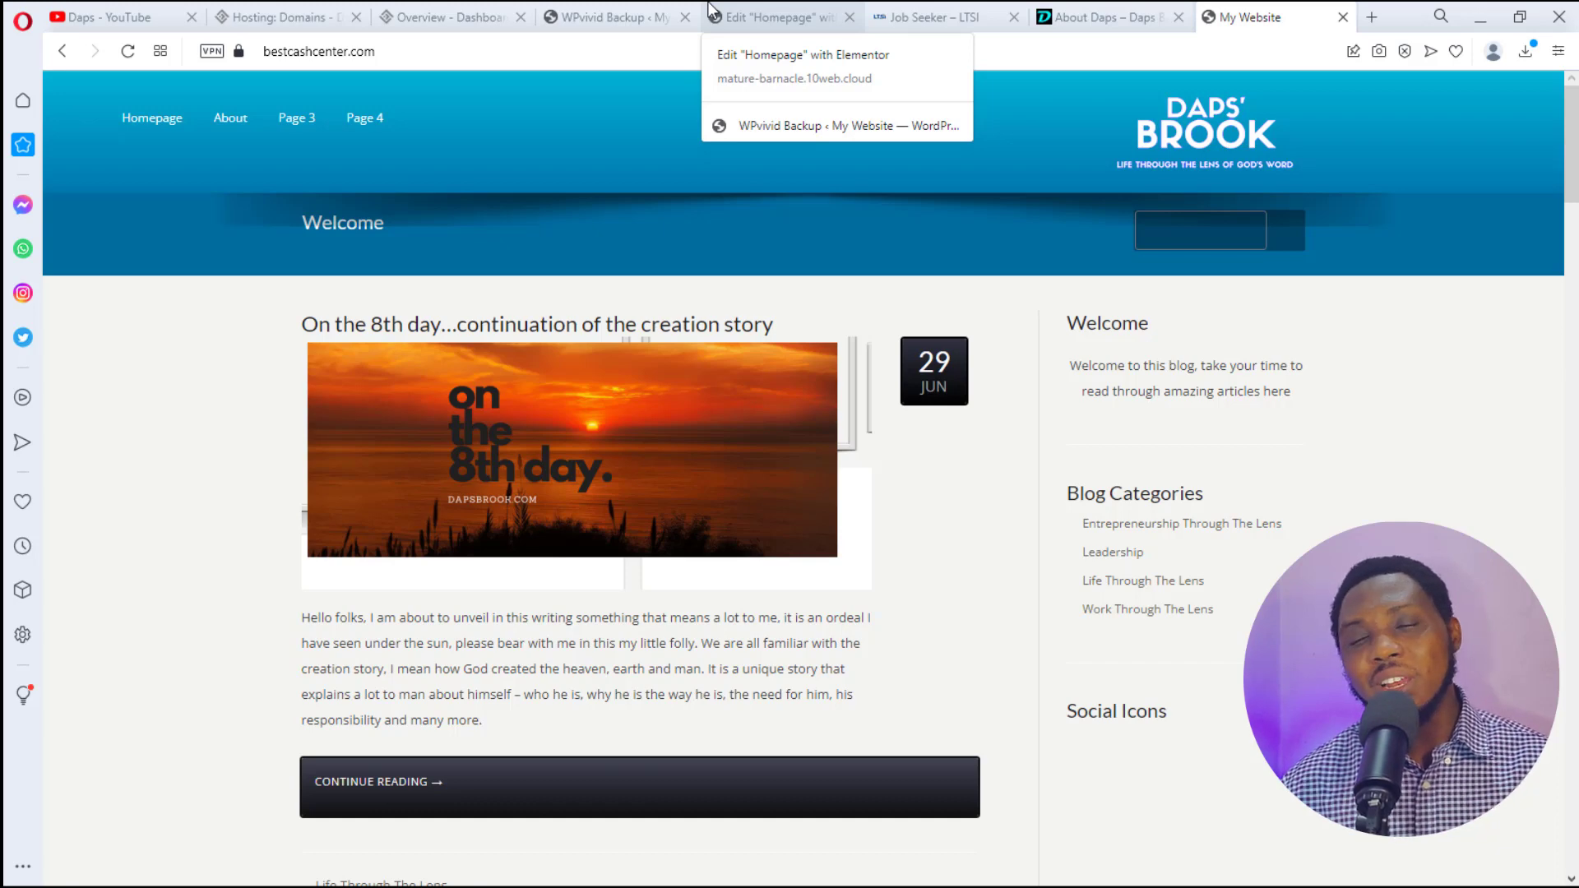
click(247, 15)
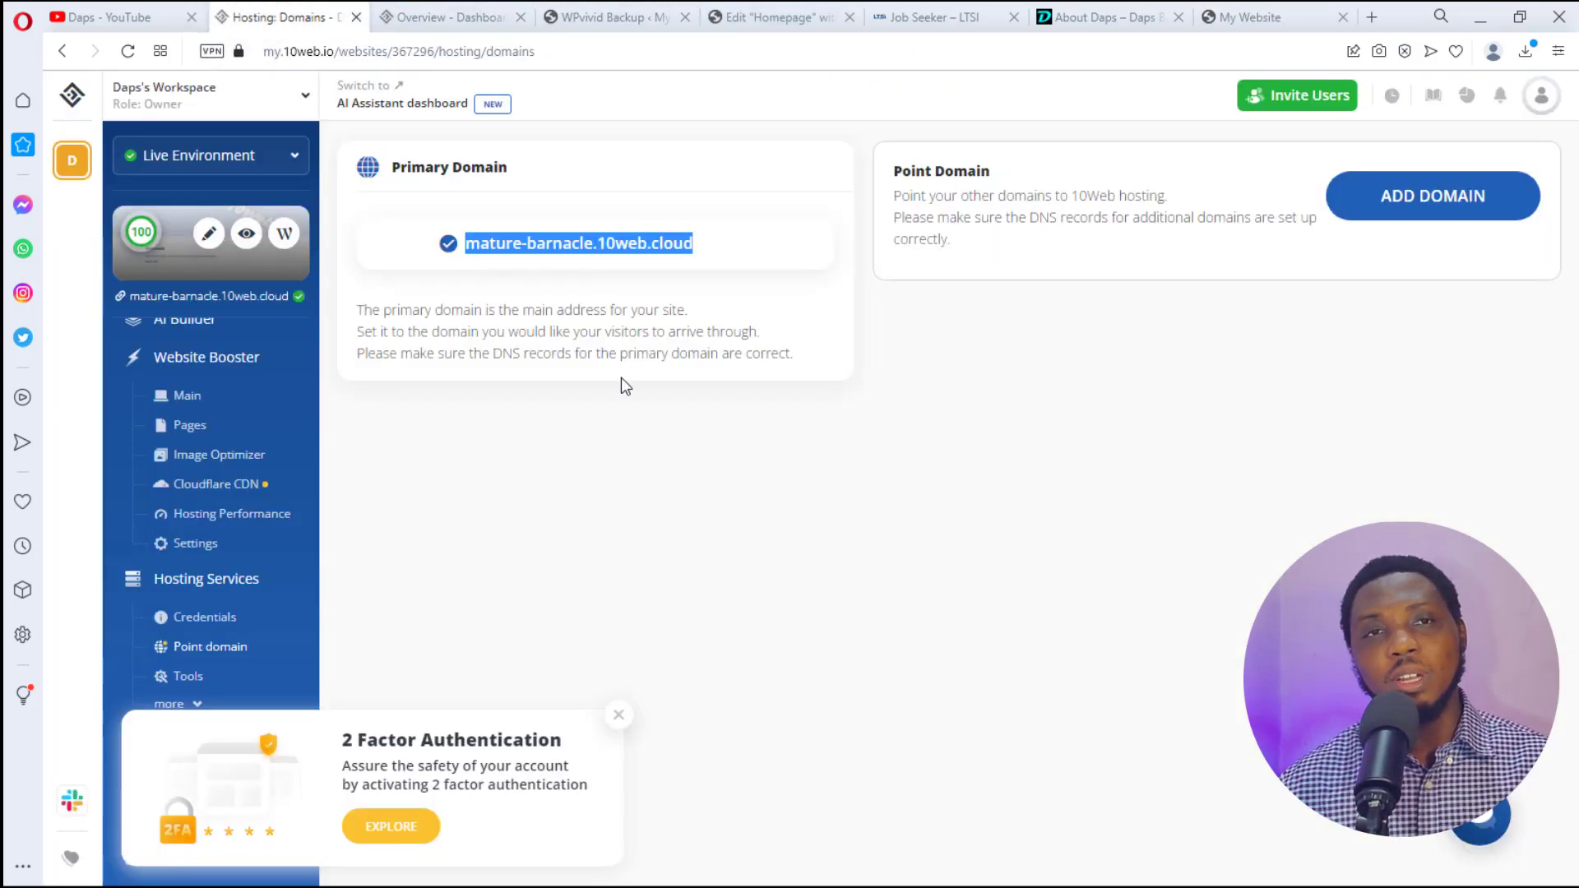